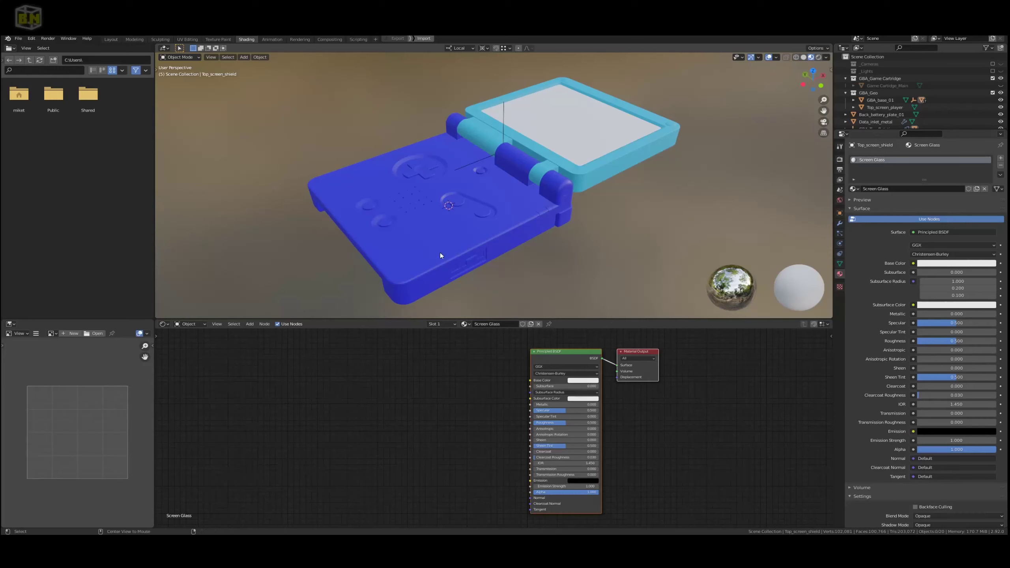
Open the add-on preferences in an enlarged window and collapse the Node Wrangler details
middle_click_drag(448, 254, 469, 247)
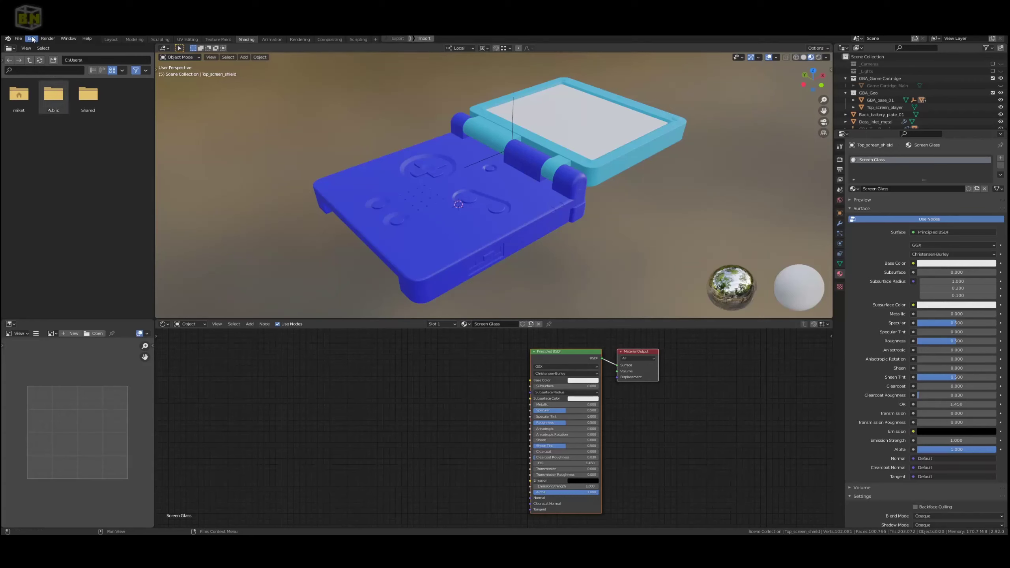
left_click(18, 39)
mouse_move(31, 40)
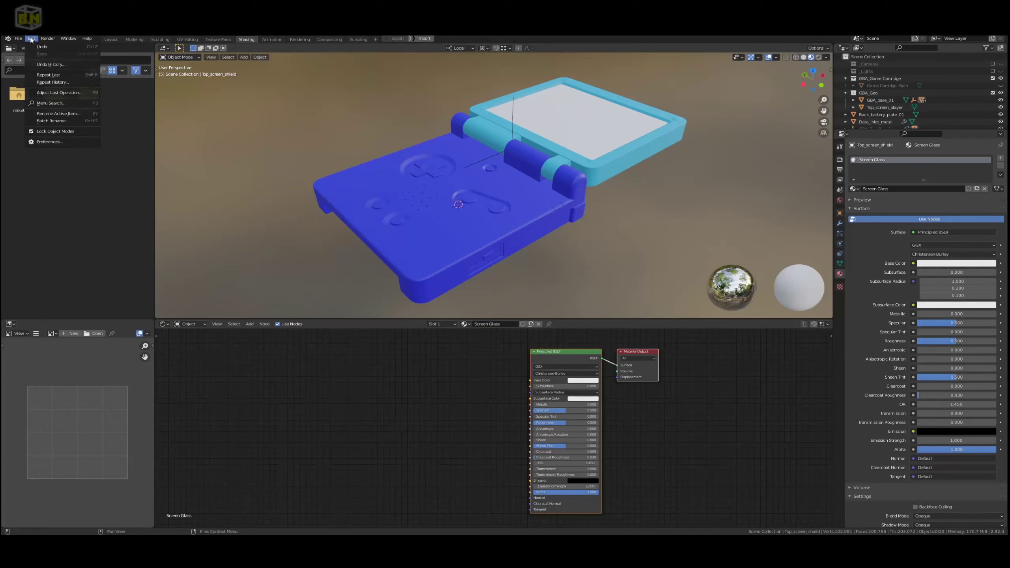
left_click(50, 142)
left_click_drag(132, 51, 286, 102)
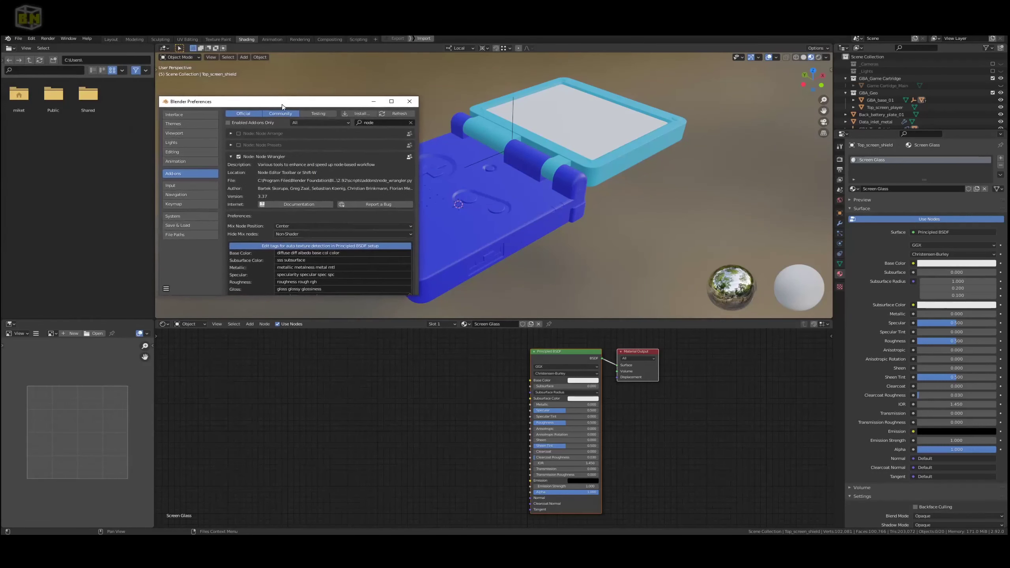
left_click_drag(417, 294, 670, 464)
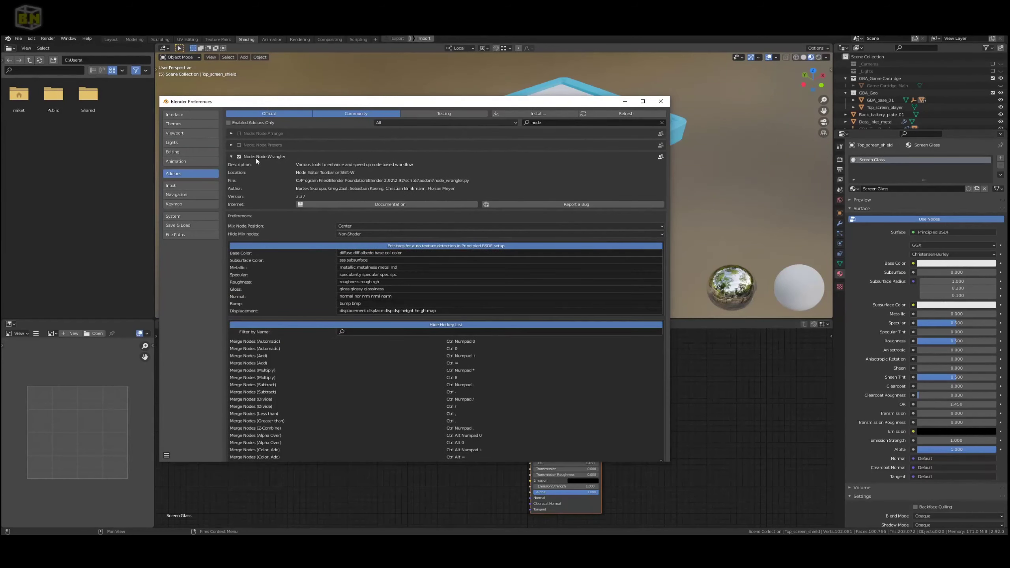
left_click(231, 157)
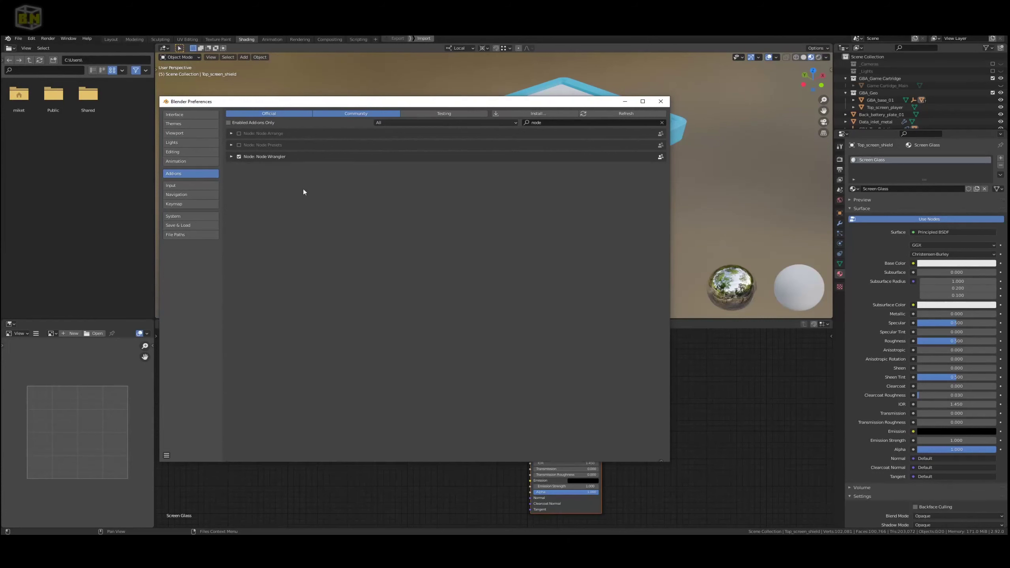
Search the add-ons for "node", check that Node Wrangler is enabled and close the preferences
left_click(660, 124)
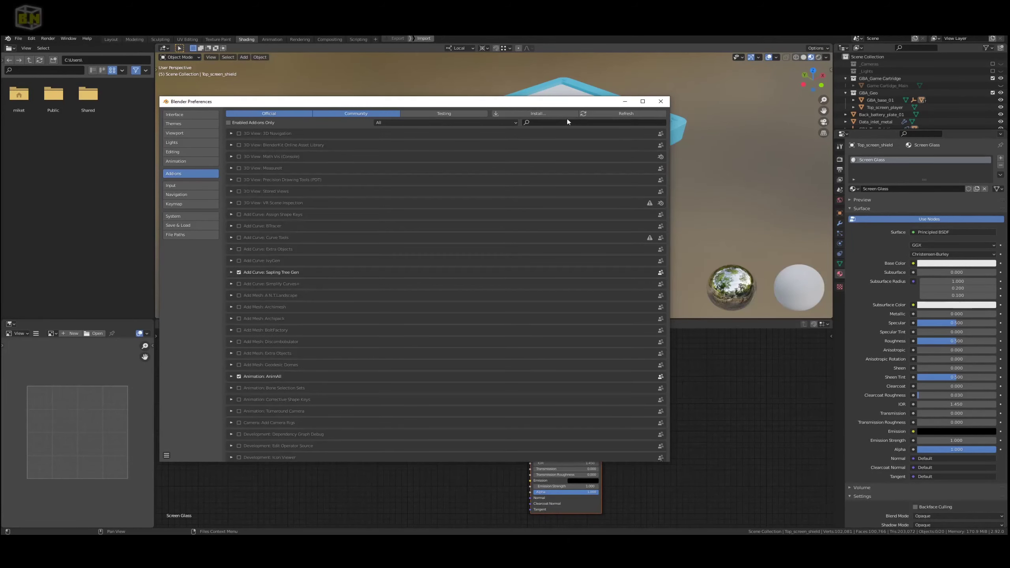
left_click(562, 123)
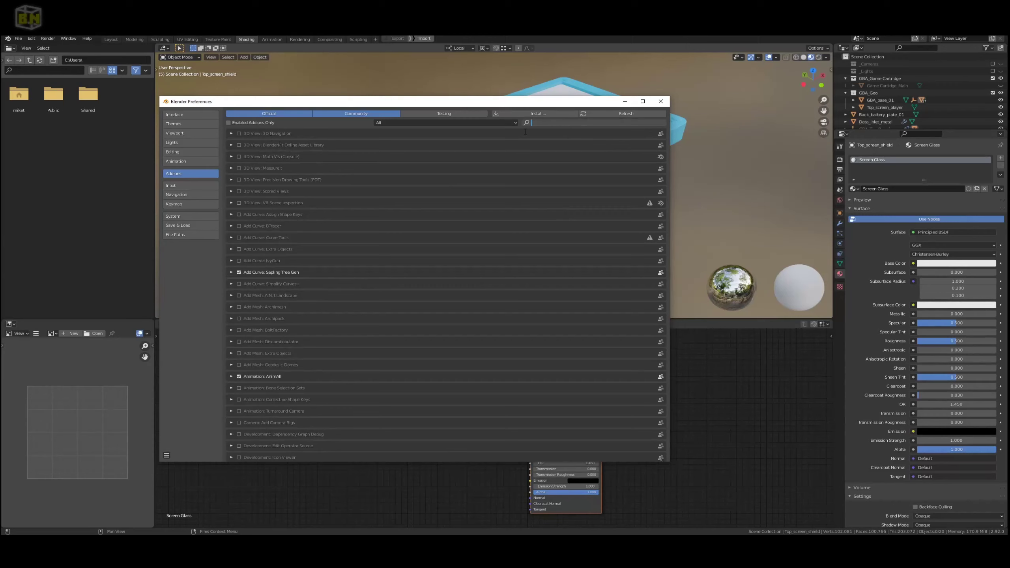
type("node")
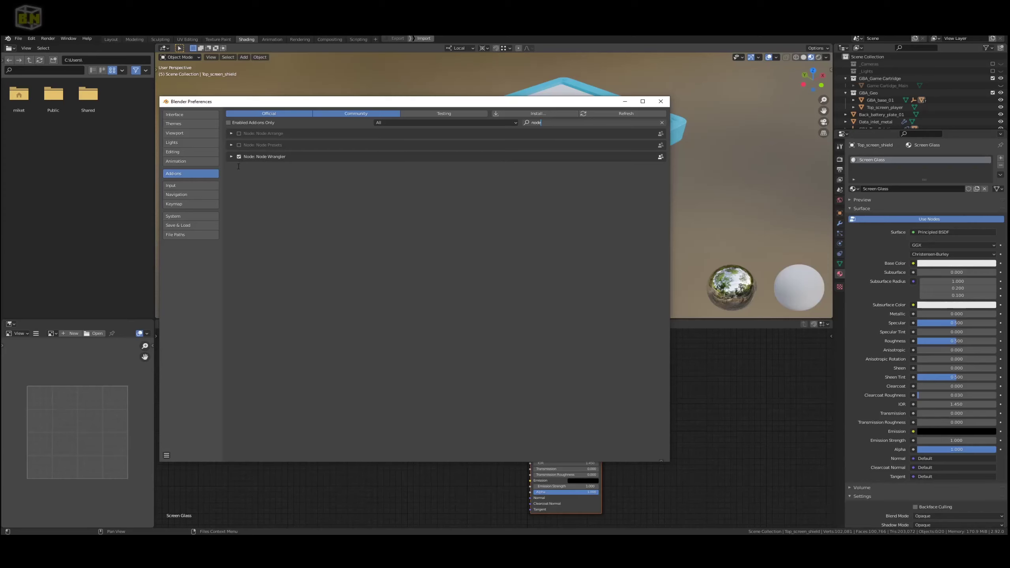
key("Return")
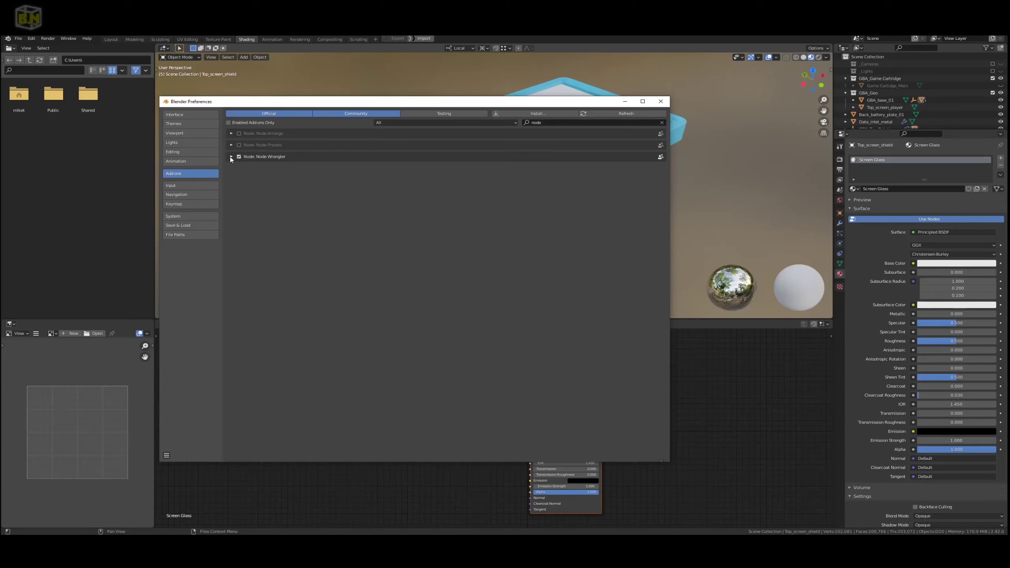
left_click(232, 157)
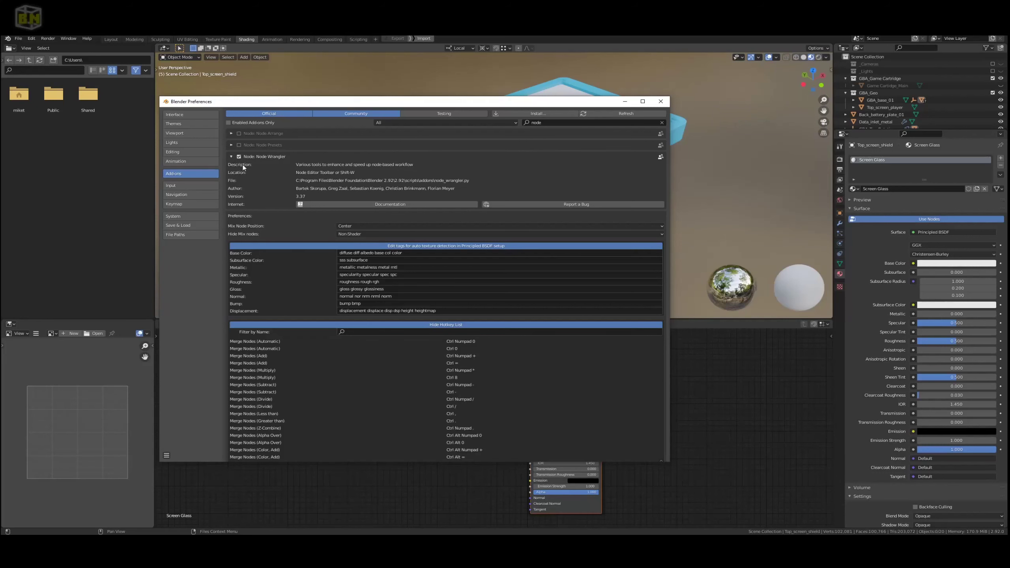
left_click_drag(273, 108, 236, 79)
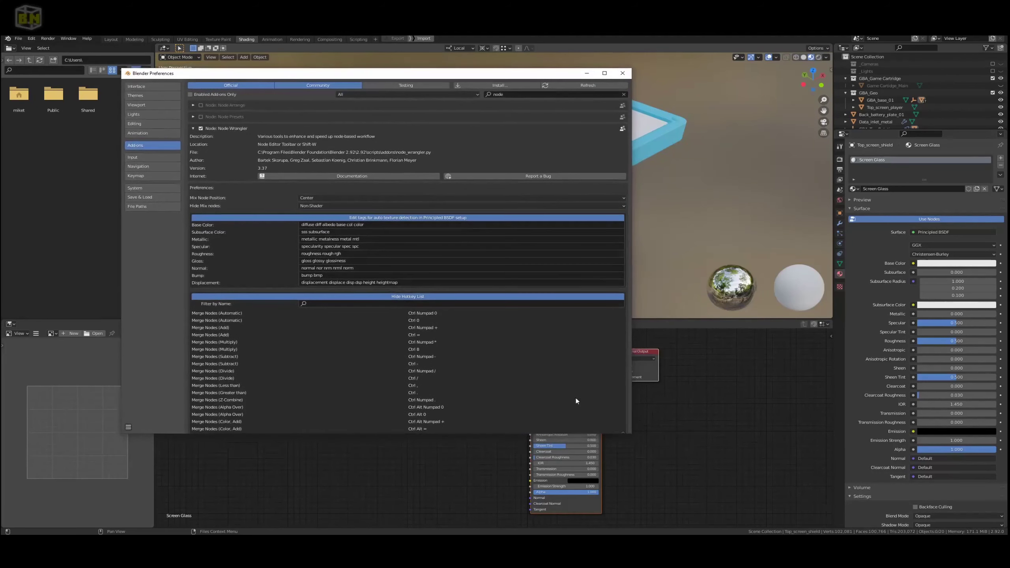
left_click_drag(634, 438, 662, 462)
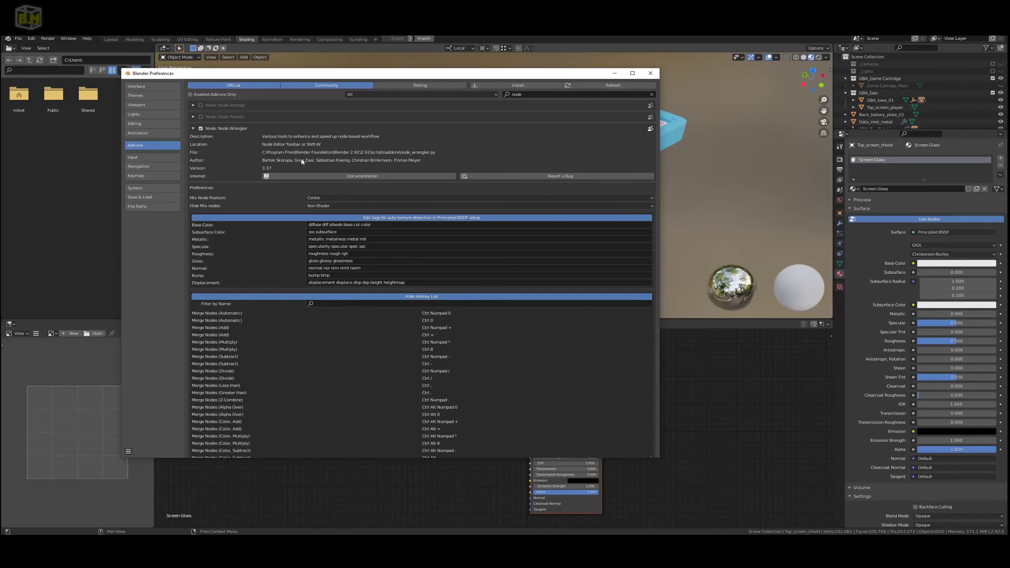
left_click(193, 129)
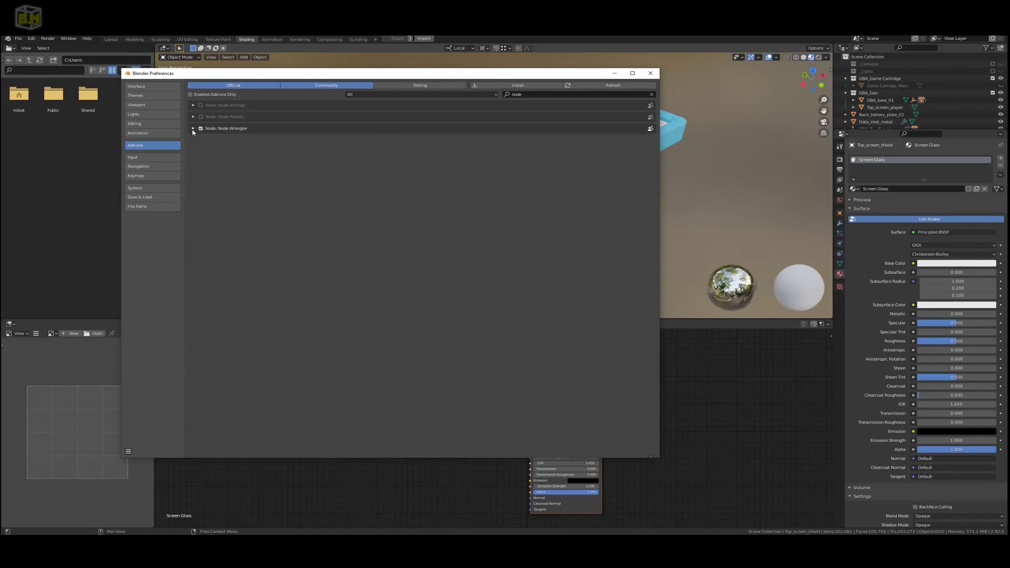
left_click(651, 74)
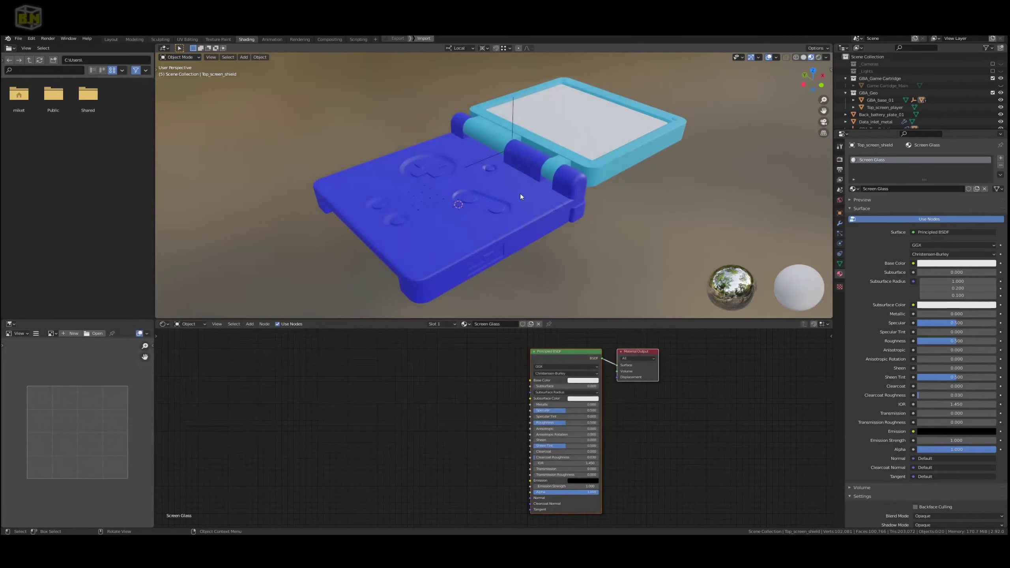
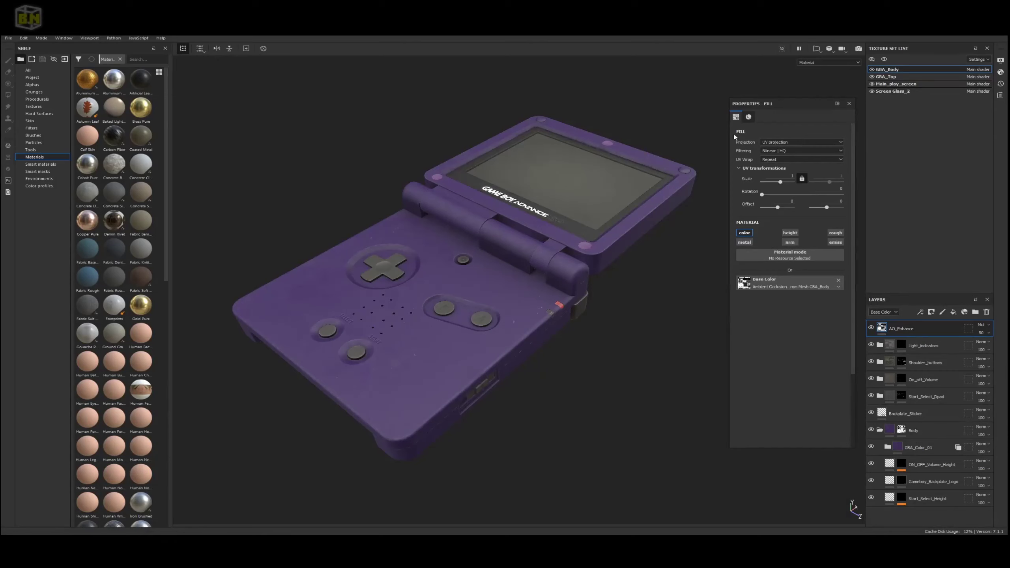
In Substance Painter, hide the GBA_Top, Main_play_screen and Screen Glass_2 texture sets to inspect GBA_Body alone
left_click_drag(597, 325, 529, 319, "alt")
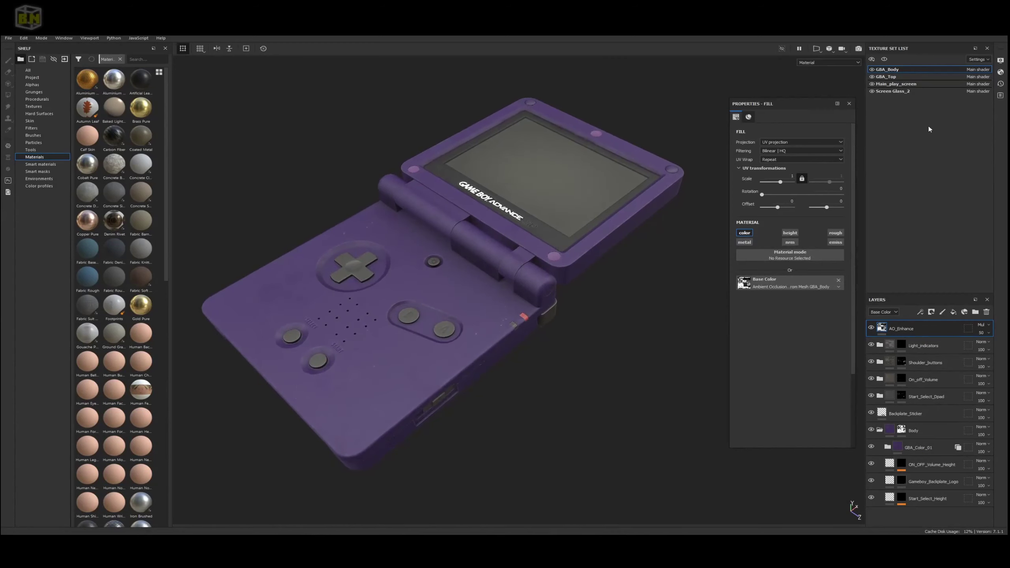
left_click(872, 76)
left_click(872, 84)
left_click(871, 91)
left_click_drag(453, 316, 481, 328, "alt")
Show the GBA_Top, Main_play_screen and Screen Glass_2 texture sets again one by one, inspecting each on the model
left_click(871, 76)
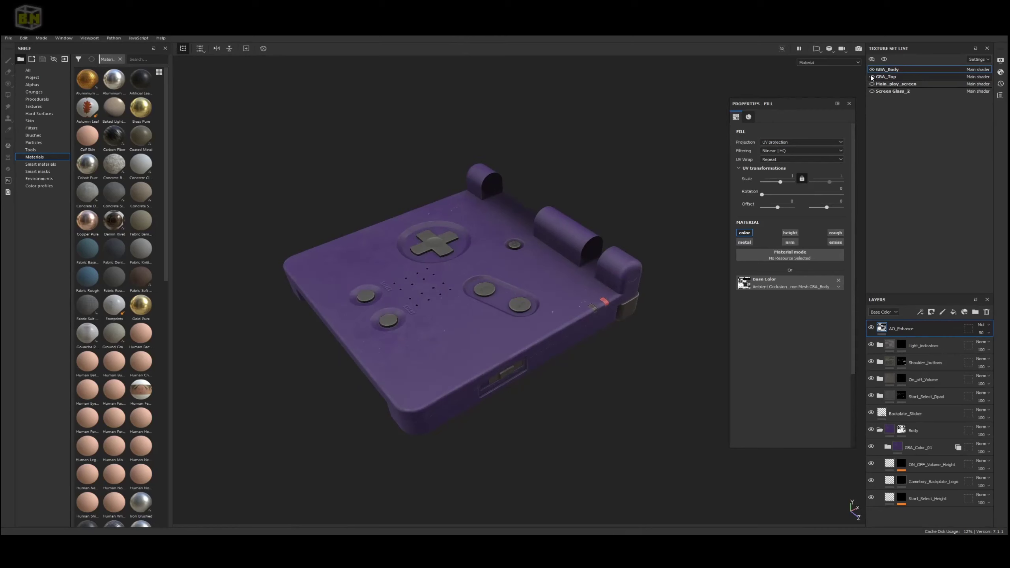
scroll(445, 258, "up", 3)
left_click_drag(445, 258, 579, 148, "alt")
left_click_drag(545, 217, 452, 248, "alt")
left_click(872, 83)
scroll(453, 250, "up", 6)
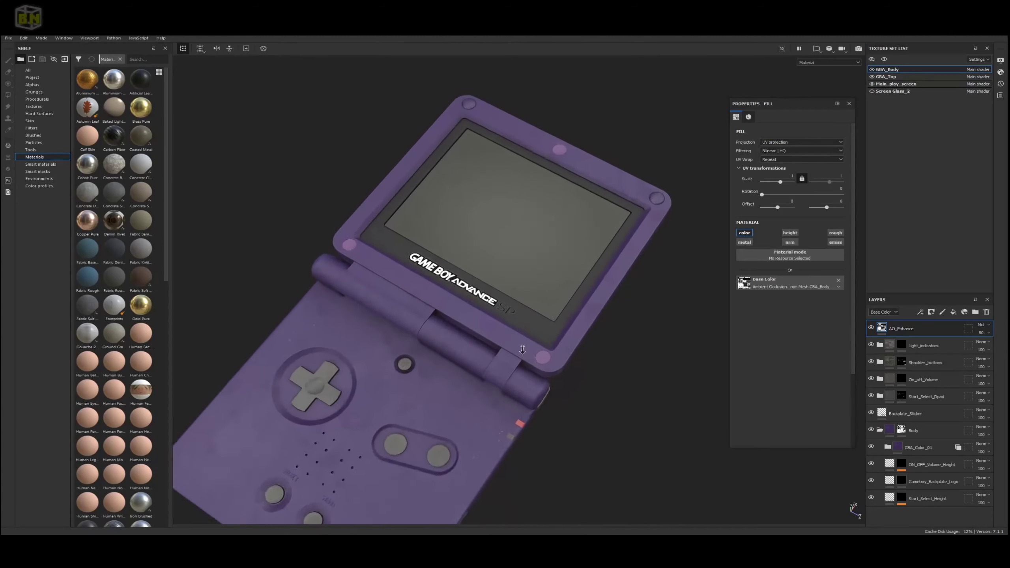
left_click(872, 91)
scroll(479, 219, "down", 5)
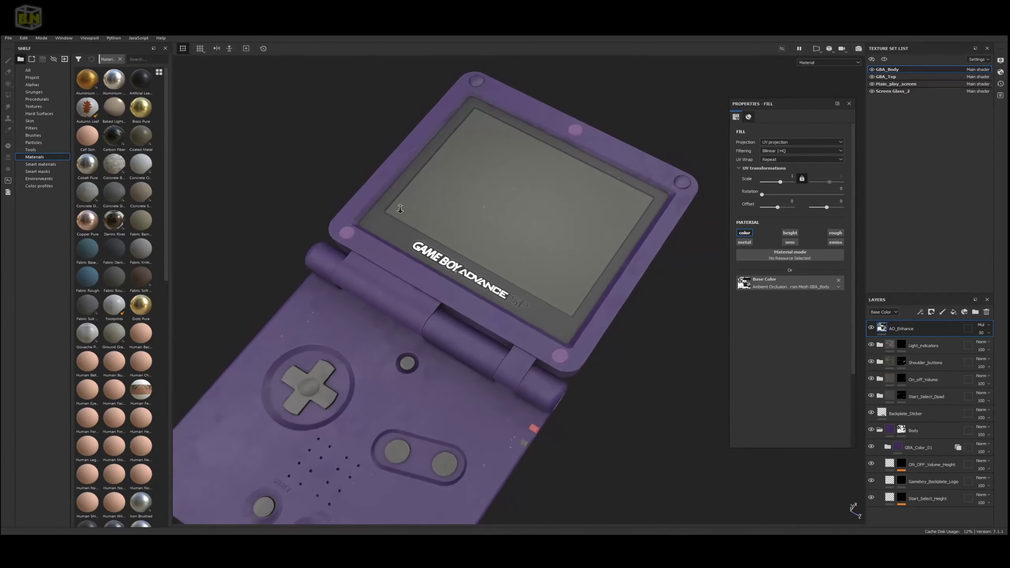
left_click_drag(350, 219, 434, 231, "alt")
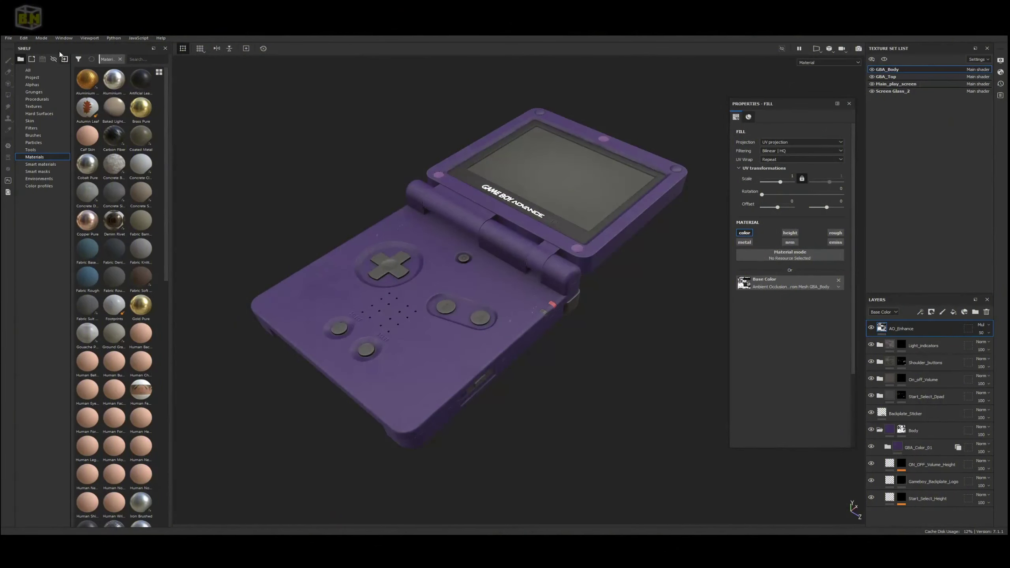
Open the texture export dialog and review its general export parameters, including the output directory and template
left_click(8, 38)
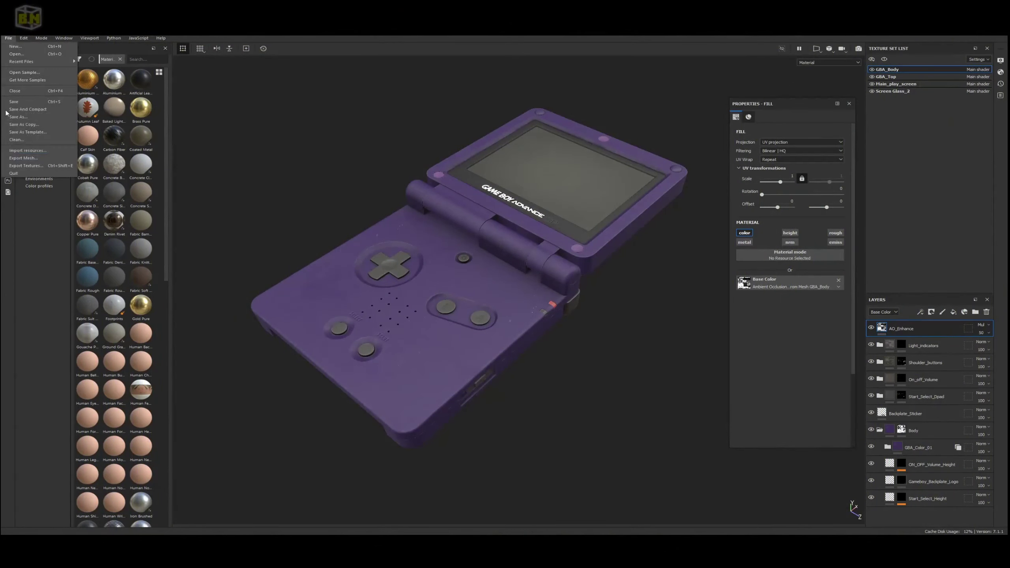
left_click(26, 165)
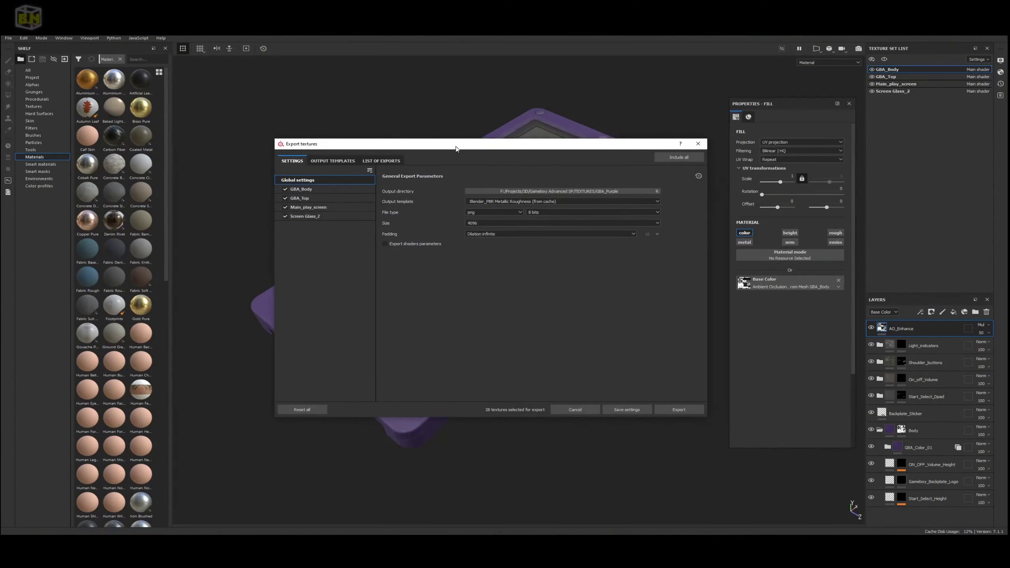
left_click_drag(456, 148, 380, 109)
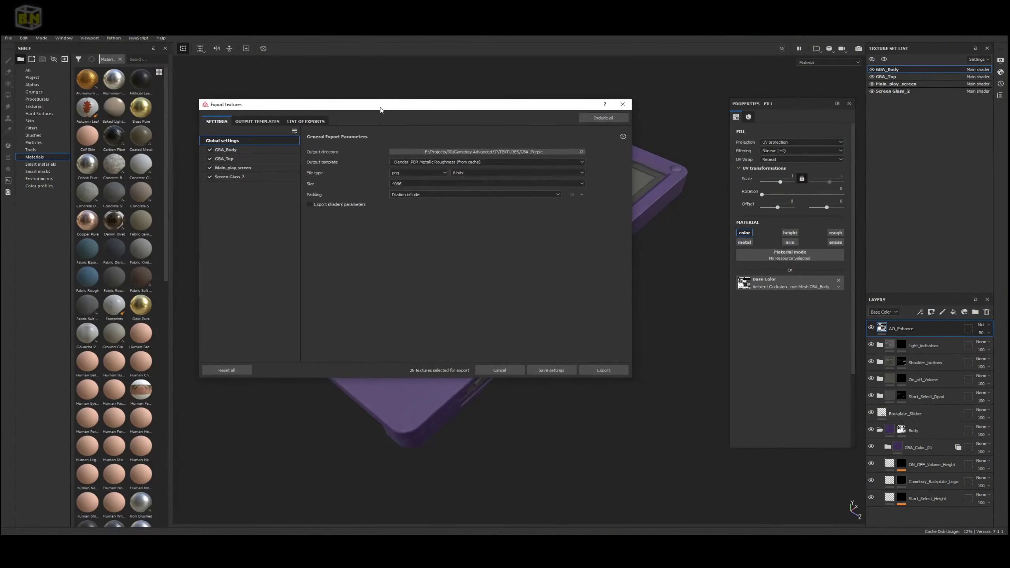
left_click_drag(367, 107, 385, 137)
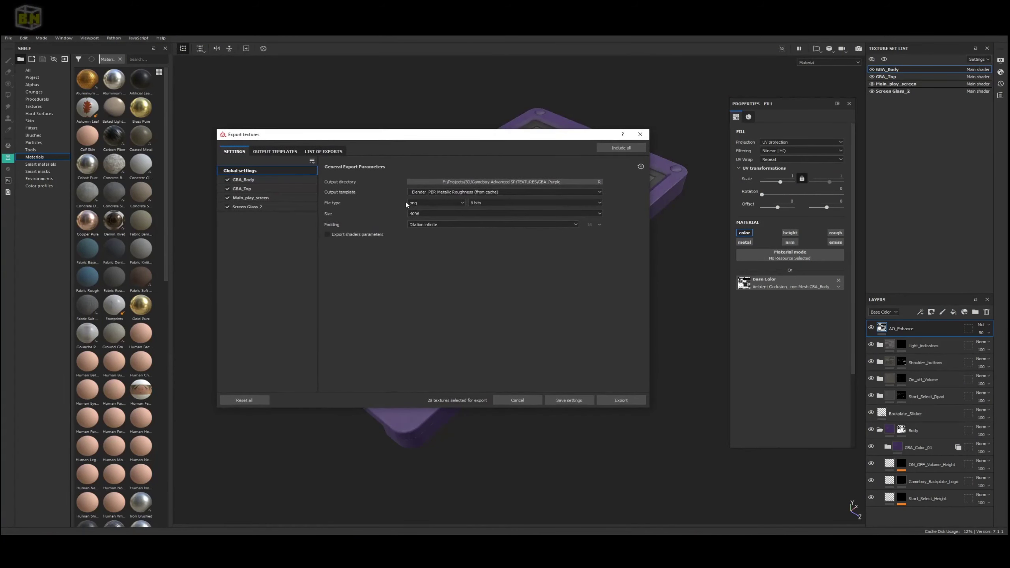
left_click(486, 182)
left_click_drag(440, 136, 458, 143)
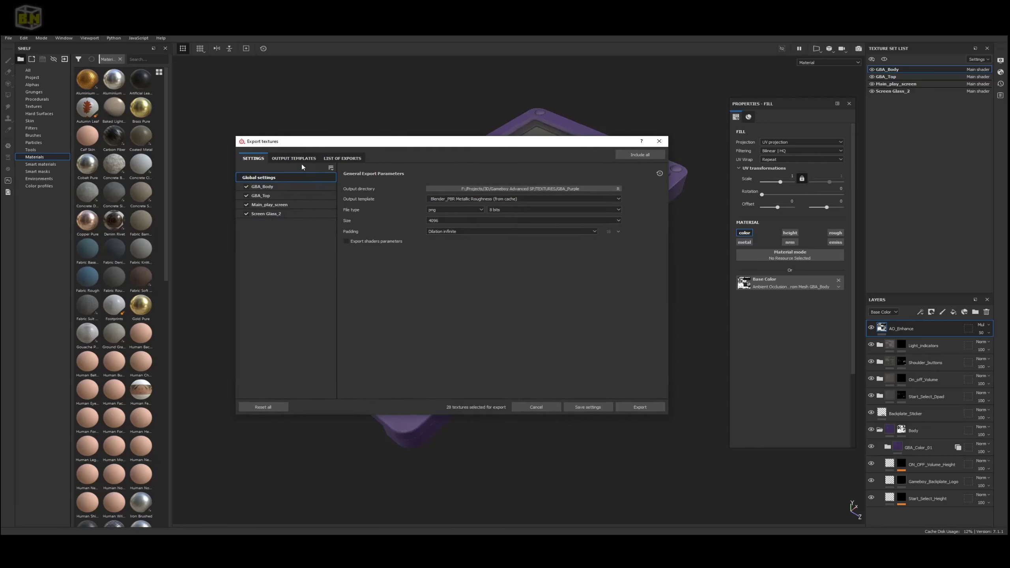
left_click_drag(320, 160, 327, 166)
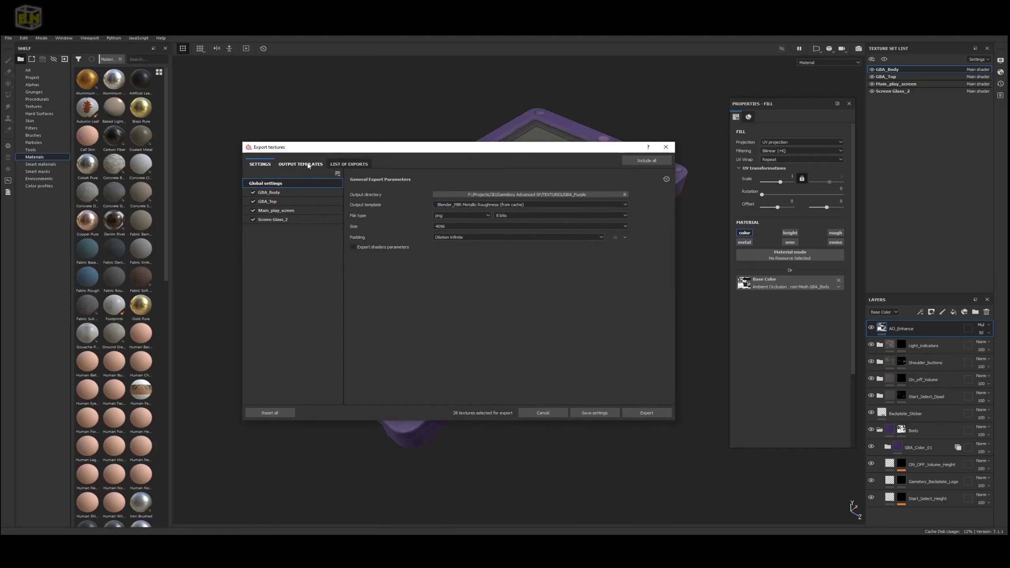
Display the output templates and examine the output maps of the PBR Metallic Roughness preset
left_click(308, 164)
left_click_drag(355, 152, 333, 126)
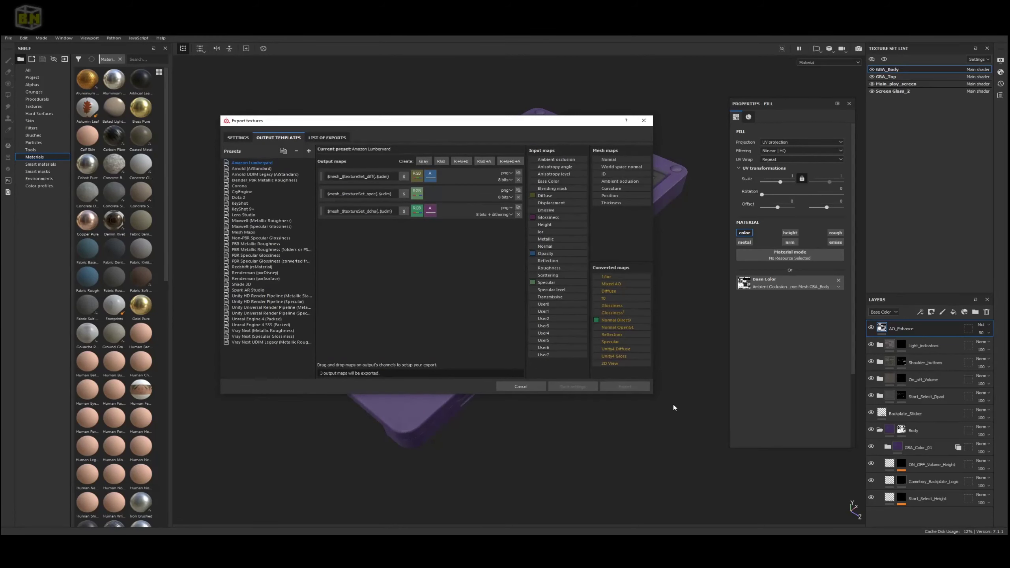
left_click_drag(654, 396, 693, 420)
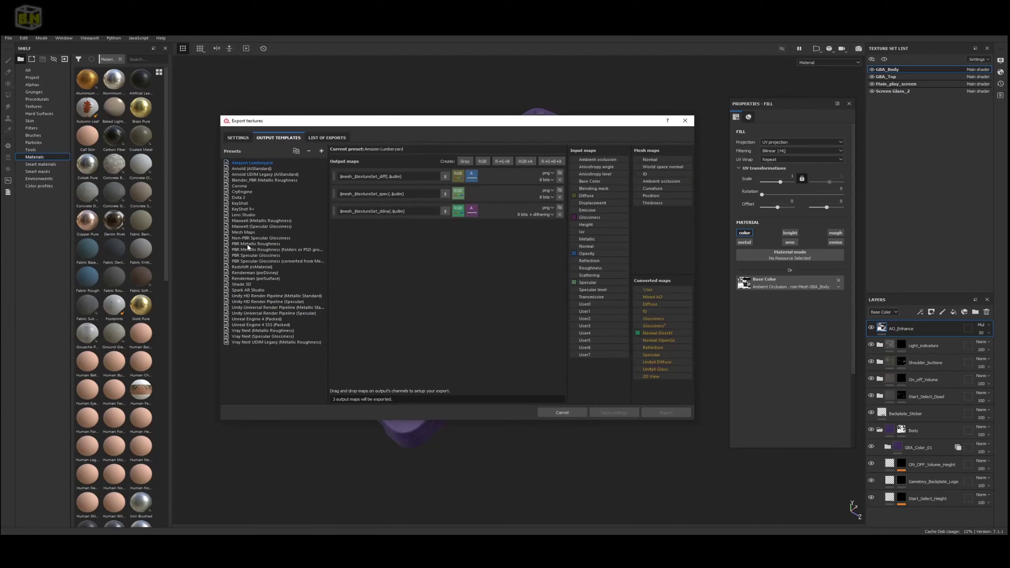
left_click(278, 244)
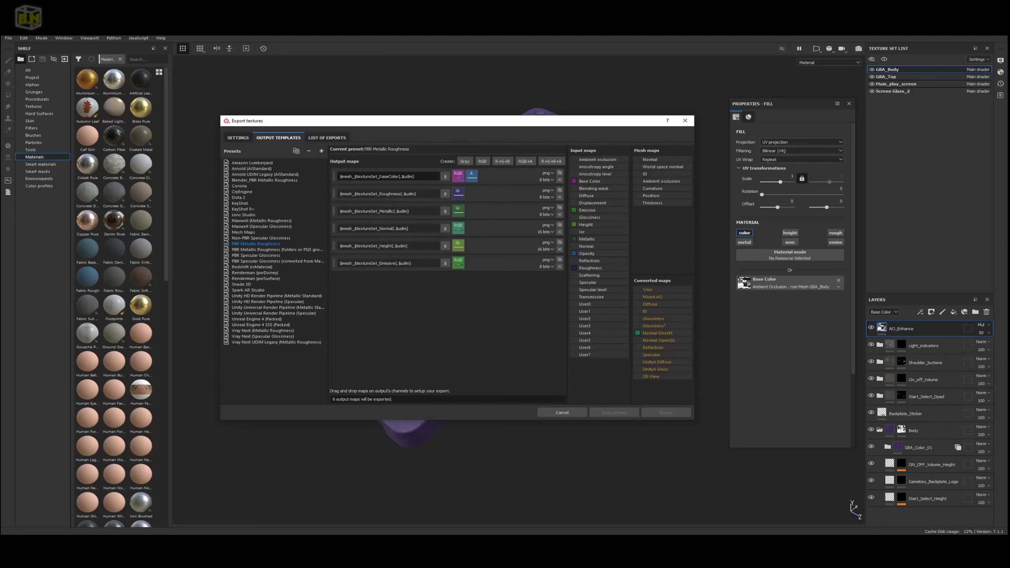
left_click_drag(379, 177, 400, 194)
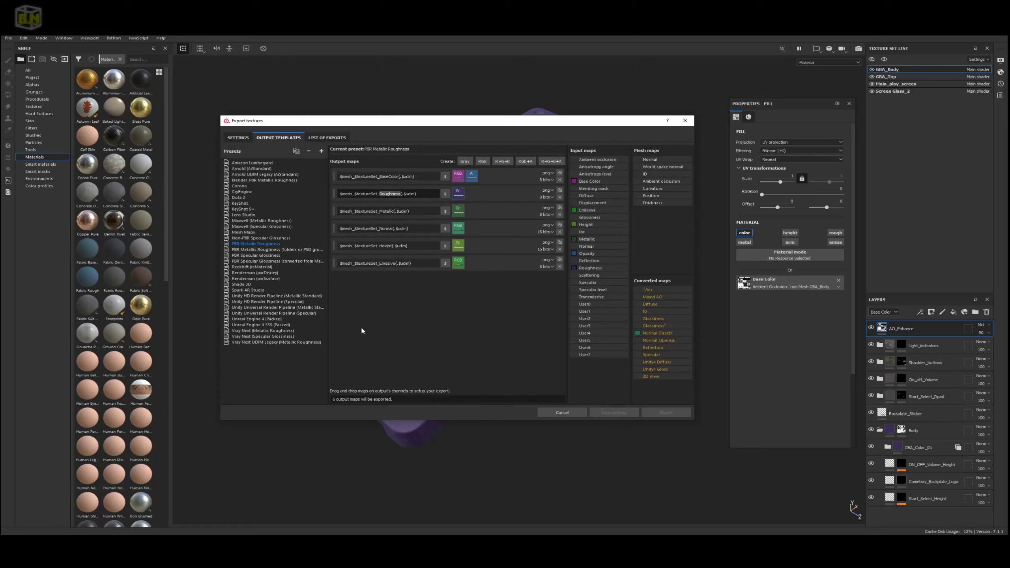
Duplicate the PBR Metallic Roughness export preset
left_click(252, 244)
right_click(253, 245)
left_click(263, 254)
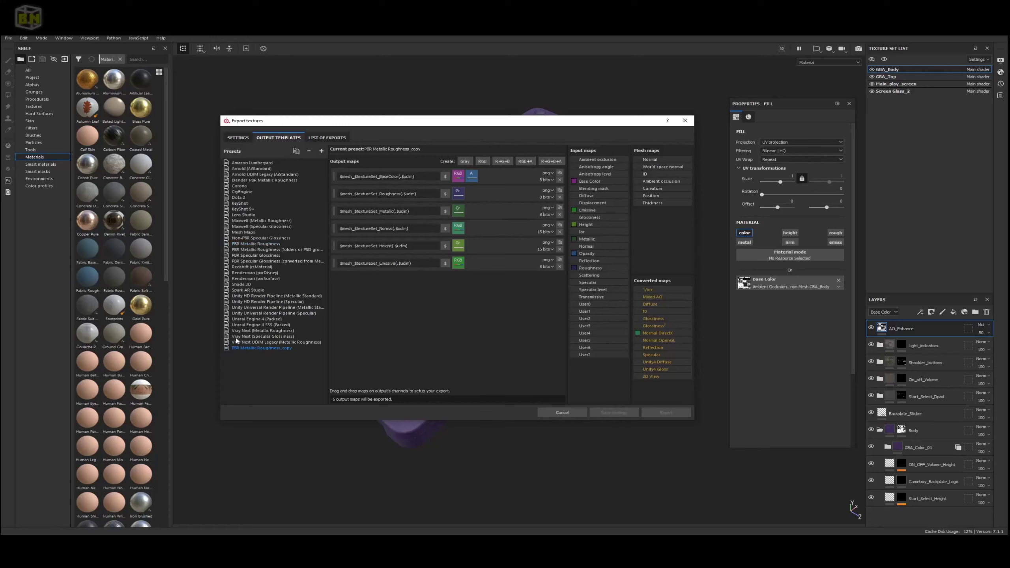
Rename the duplicated export preset to PBR Metallic Roughness_Blender
right_click(263, 350)
left_click(277, 351)
left_click(243, 348)
key("shift+Left")
key("shift+Left")
key("shift+Left")
key("shift+Left")
type("Blend")
key("Return")
Assign the converted Normal OpenGL map to the RGB channels of the preset's normal output map
left_click_drag(655, 340, 456, 229)
left_click_drag(658, 340, 460, 229)
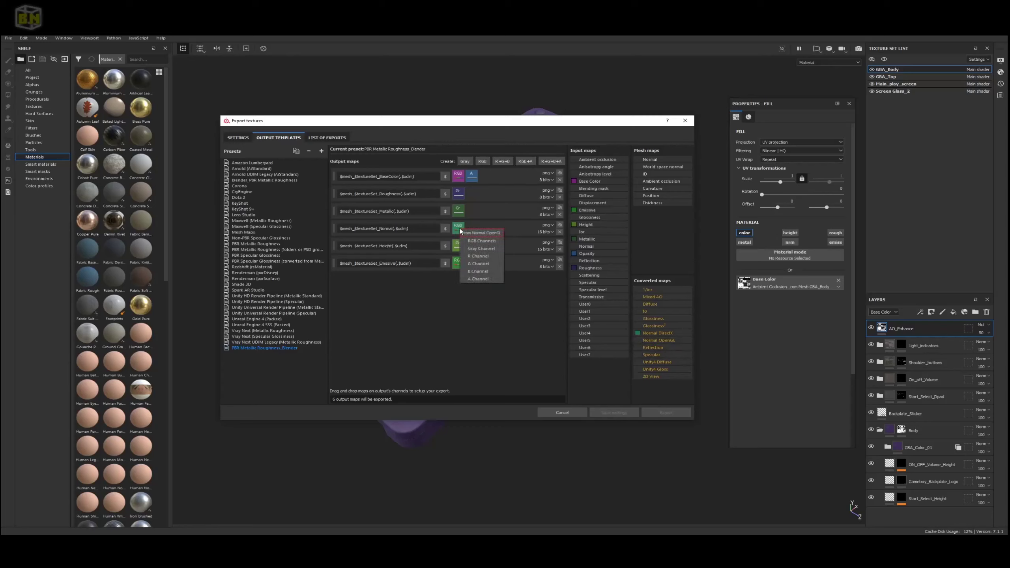
left_click(476, 241)
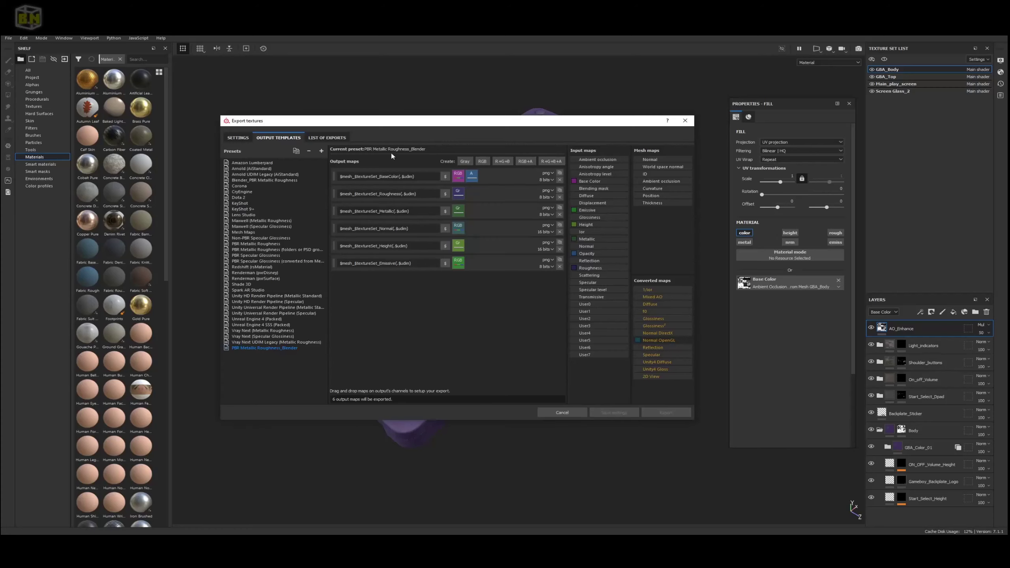
left_click_drag(411, 124, 439, 106)
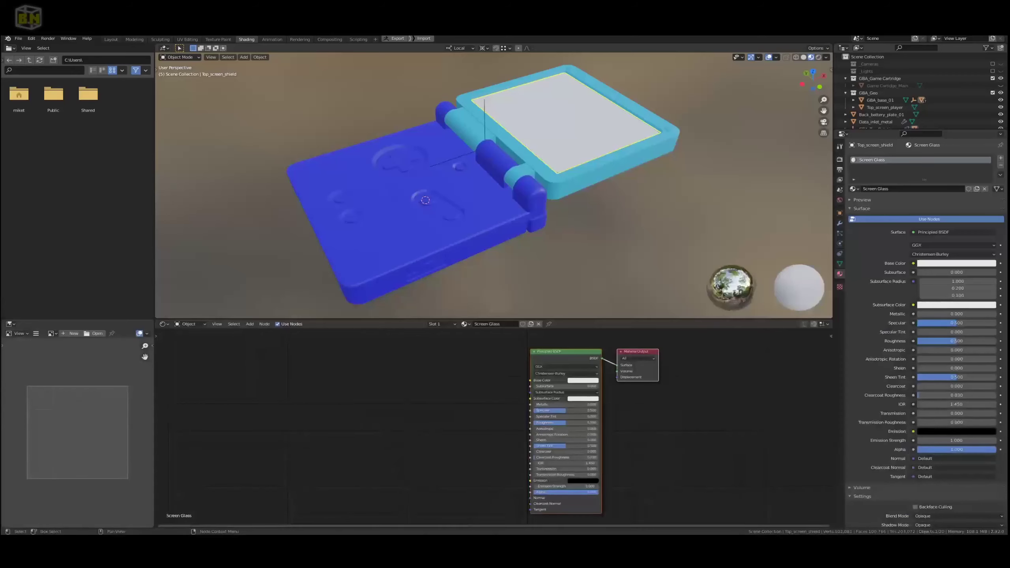
In Blender's add-on preferences, expand Node Wrangler and enlarge the window to examine its tags for automatic texture detection
left_click(18, 39)
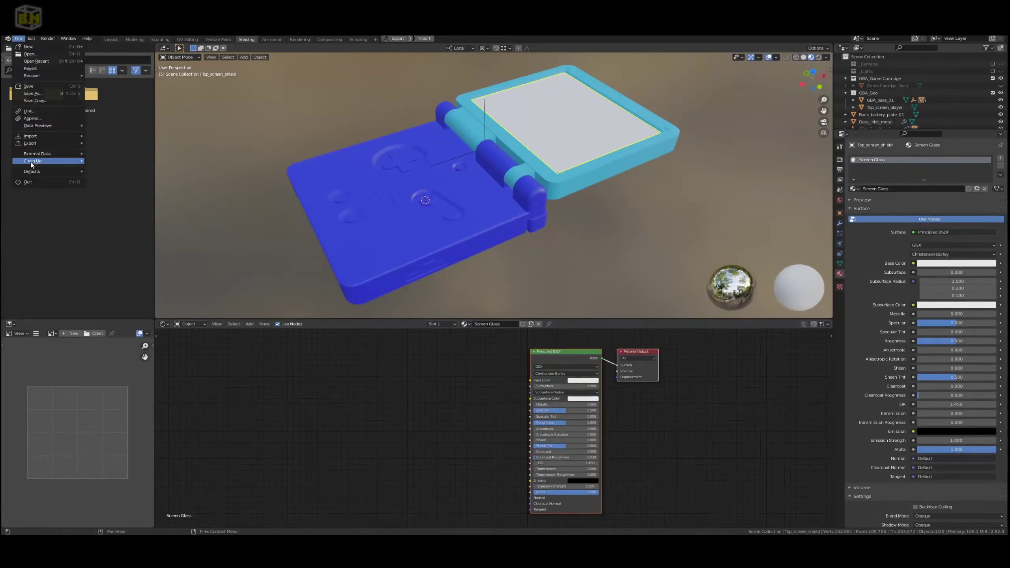
key("Escape")
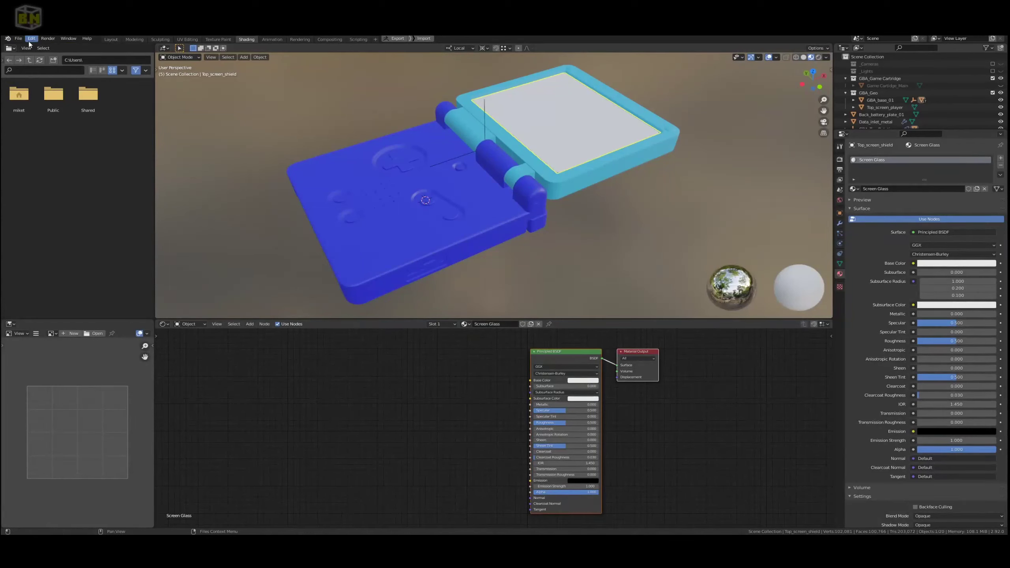
left_click(31, 38)
left_click(52, 139)
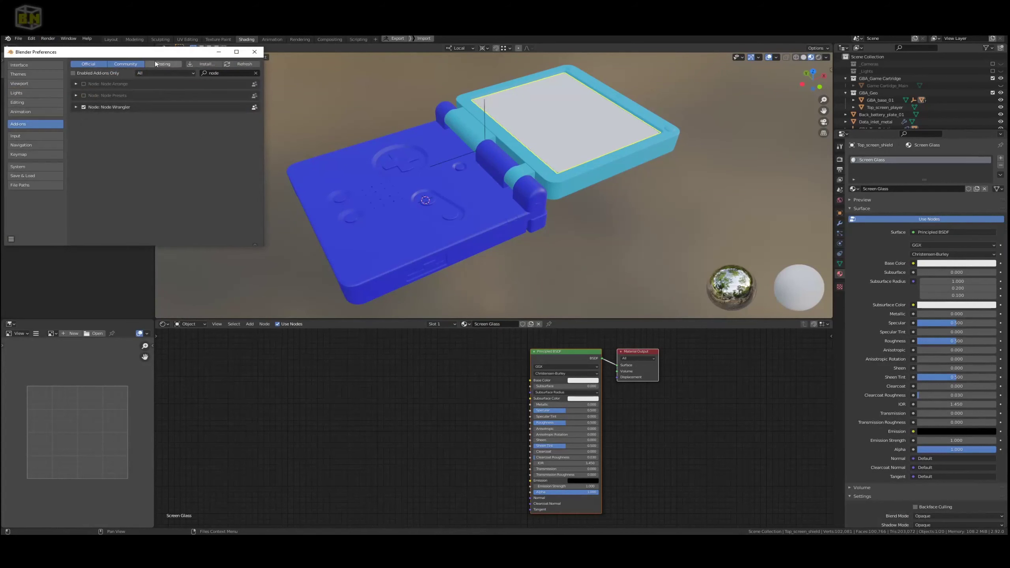
left_click(312, 136)
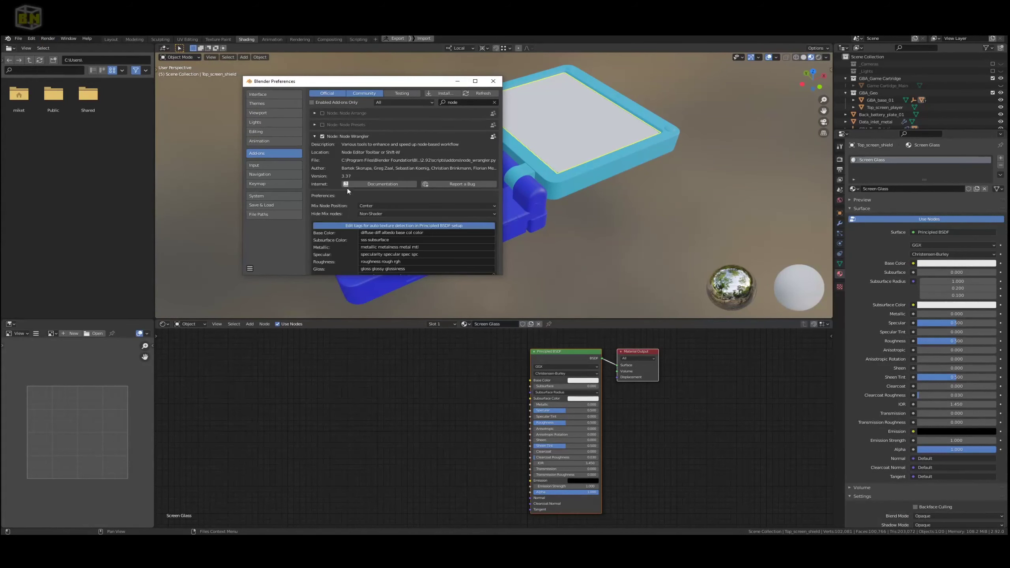
left_click_drag(502, 275, 620, 344)
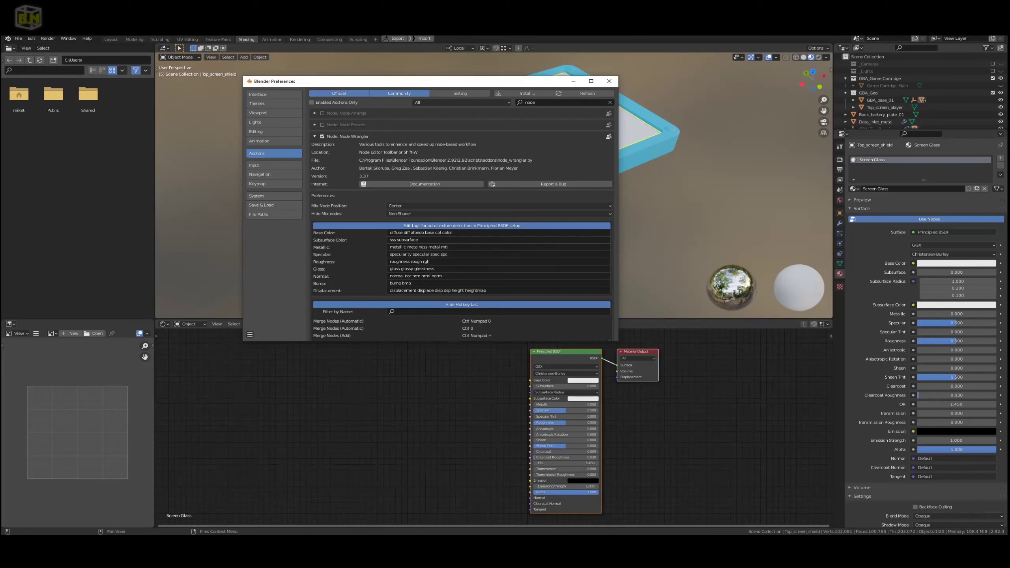
Switch to Substance Painter and change the base colour output map's name suffix to color
left_click(286, 515)
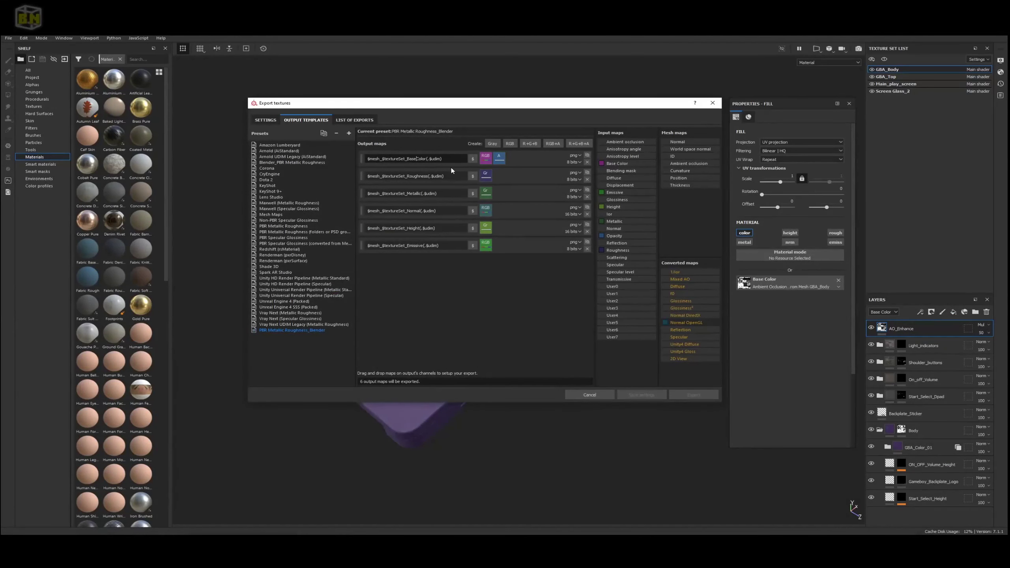
key("shift+Left")
key("shift+Left")
key("shift+Left")
key("shift+Left")
key("shift+Left")
type("c")
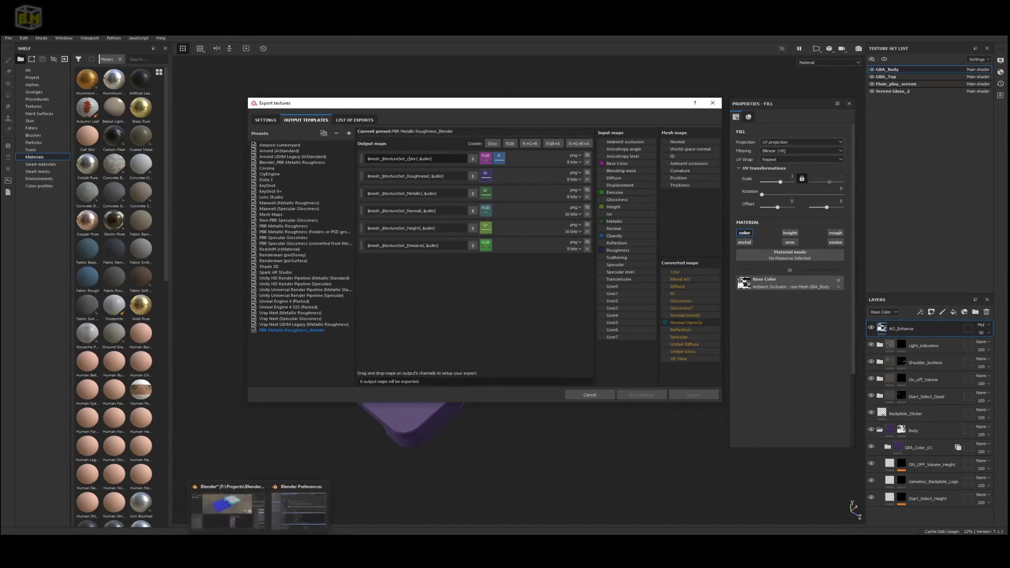
Check the metallic tags in Blender's Node Wrangler preferences, and change the metallic output map's suffix to metal in Substance Painter
left_click(242, 514)
mouse_move(240, 517)
left_click(298, 510)
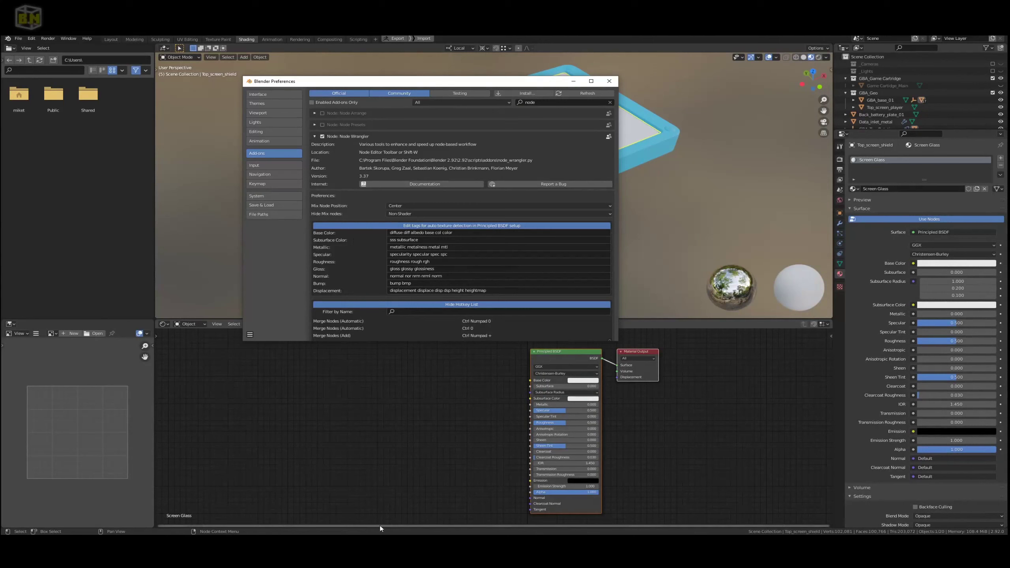
left_click(294, 512)
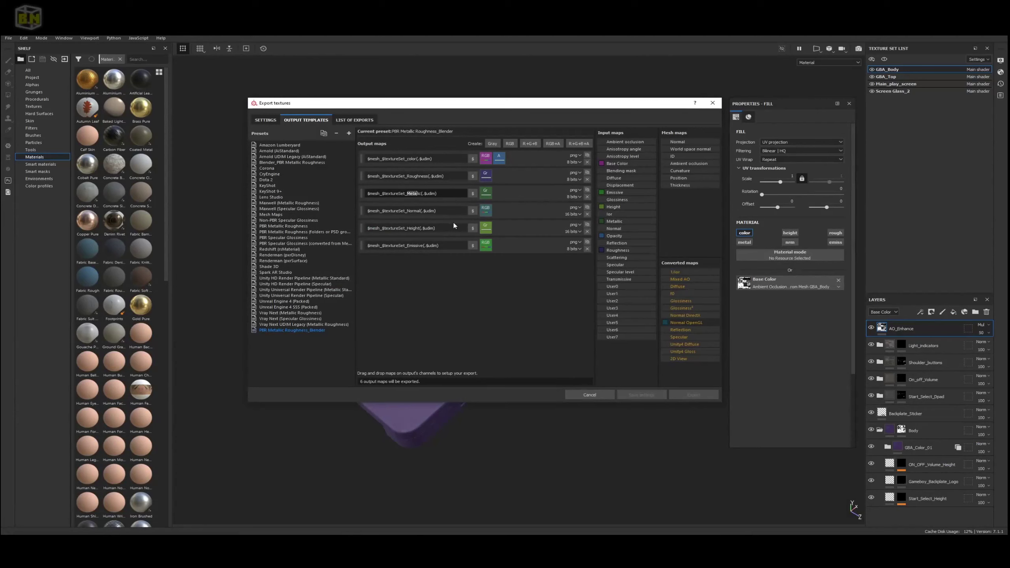
type("metal")
Consult the normal tags in Blender's Node Wrangler preferences, and change the normal output map's suffix to norm in Substance Painter
mouse_move(211, 552)
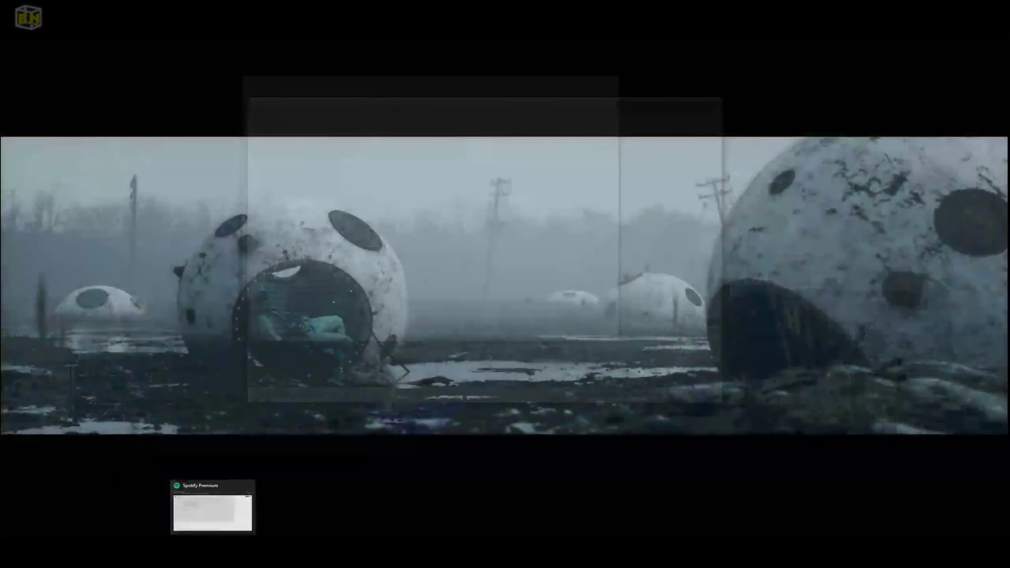
mouse_move(255, 551)
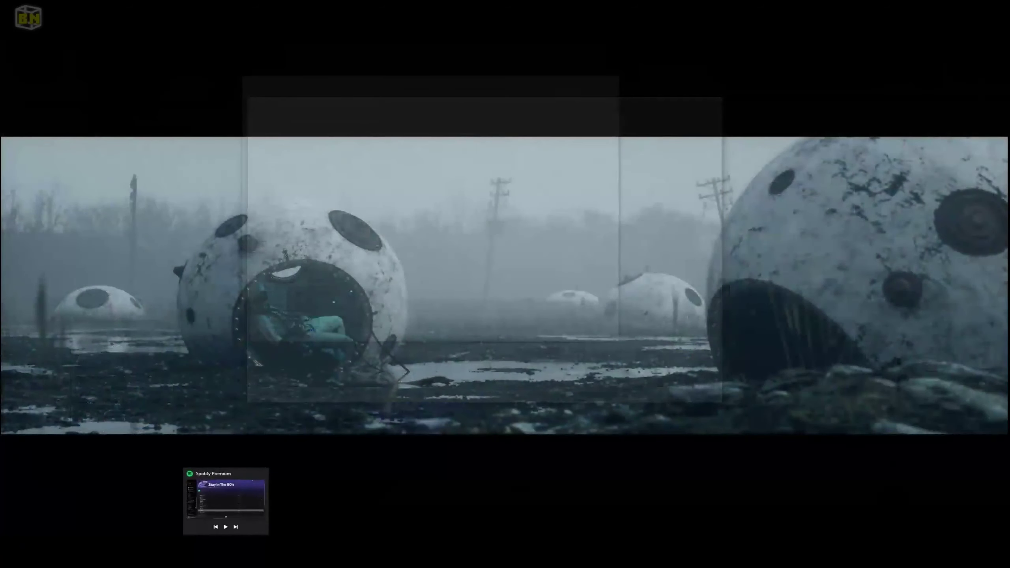
left_click(221, 505)
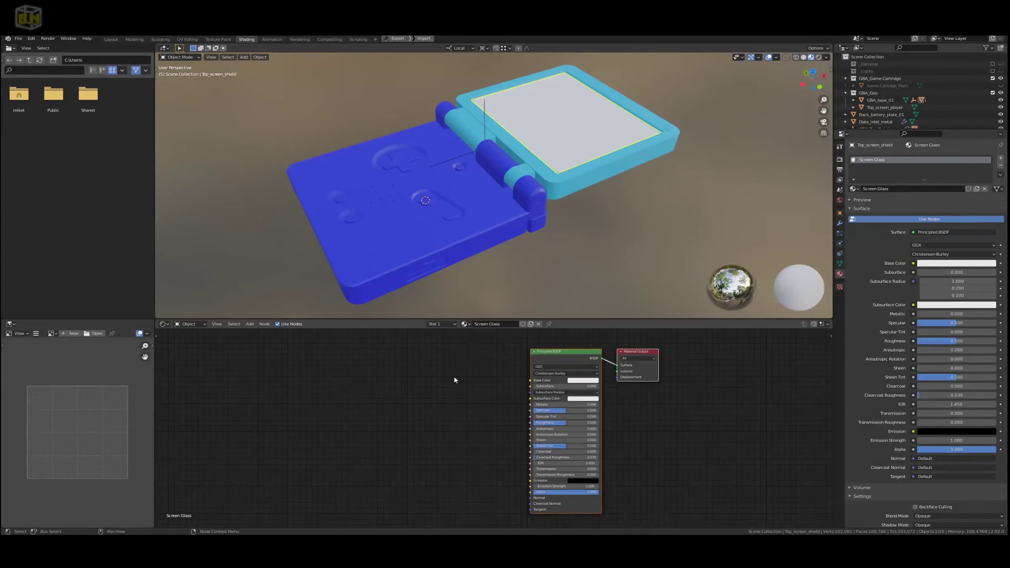
mouse_move(255, 551)
left_click(296, 504)
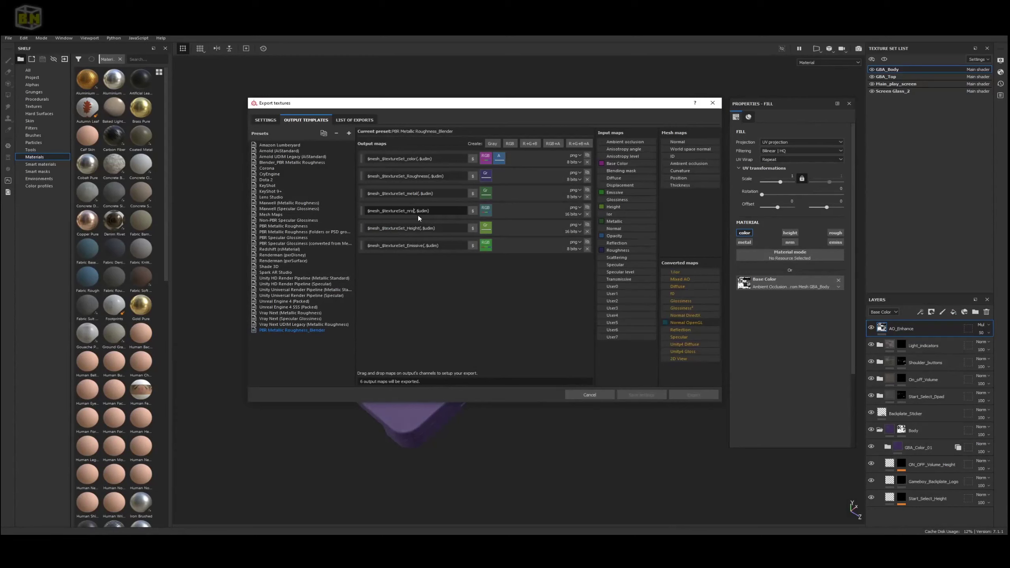
Change the roughness output map's suffix to rough and the height output map's suffix to lowercase height
left_click(417, 177)
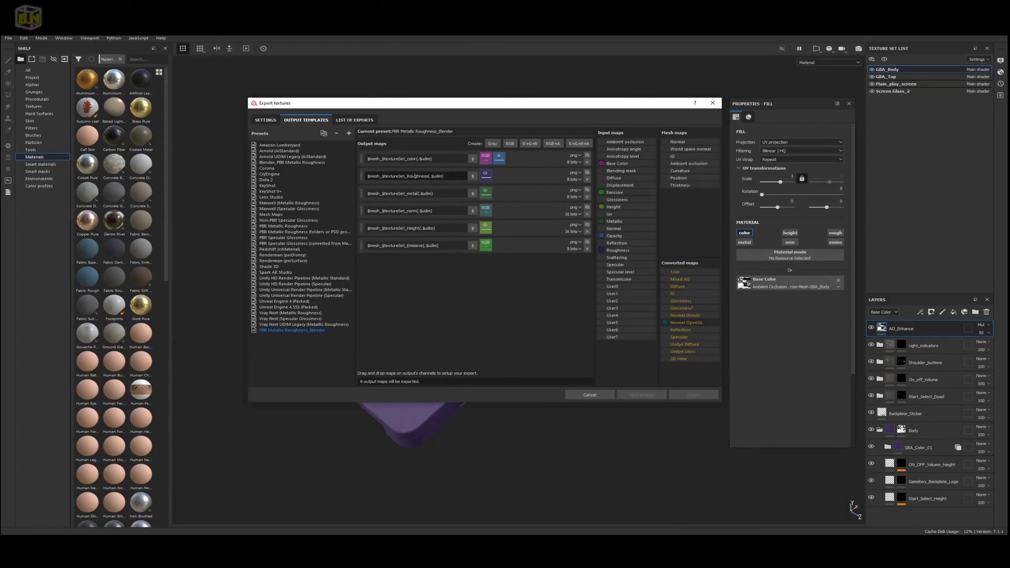
key("BackSpace")
key("BackSpace")
type("r")
left_click(405, 228)
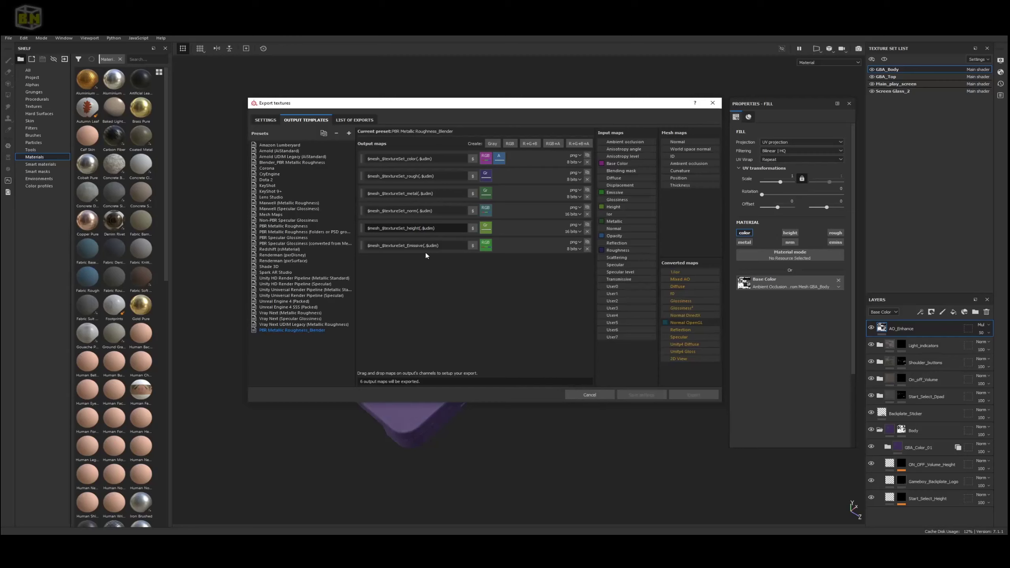
Check Node Wrangler's tags for an emissive entry, close Blender's preferences, and remove the emissive output map from the export preset
left_click(401, 245)
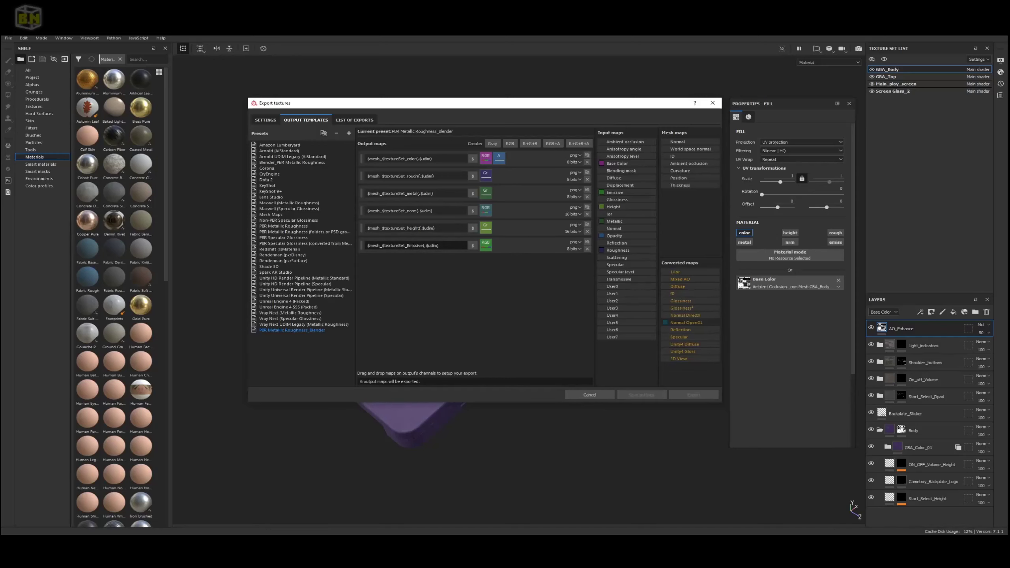
left_click(292, 511)
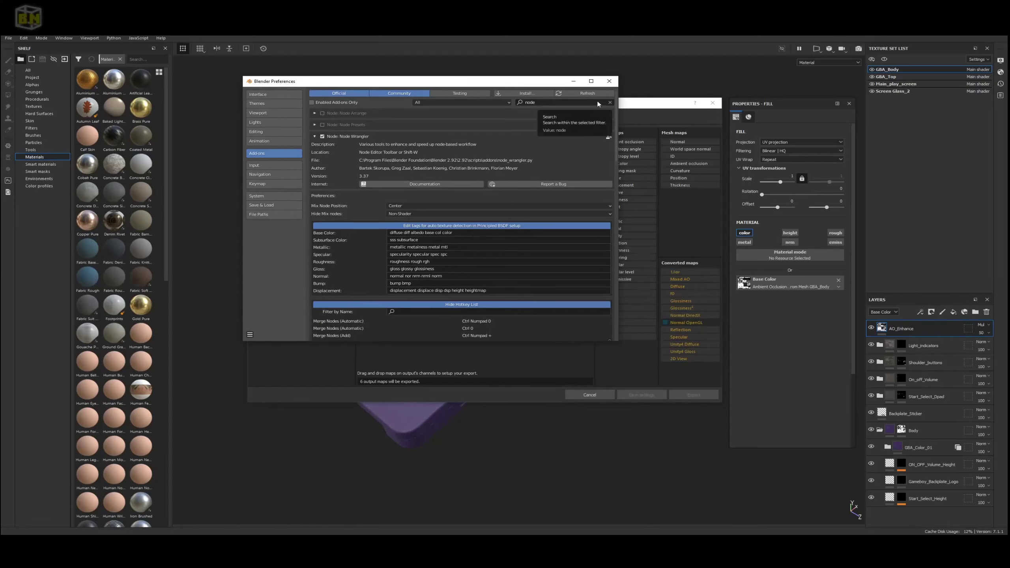
left_click(609, 81)
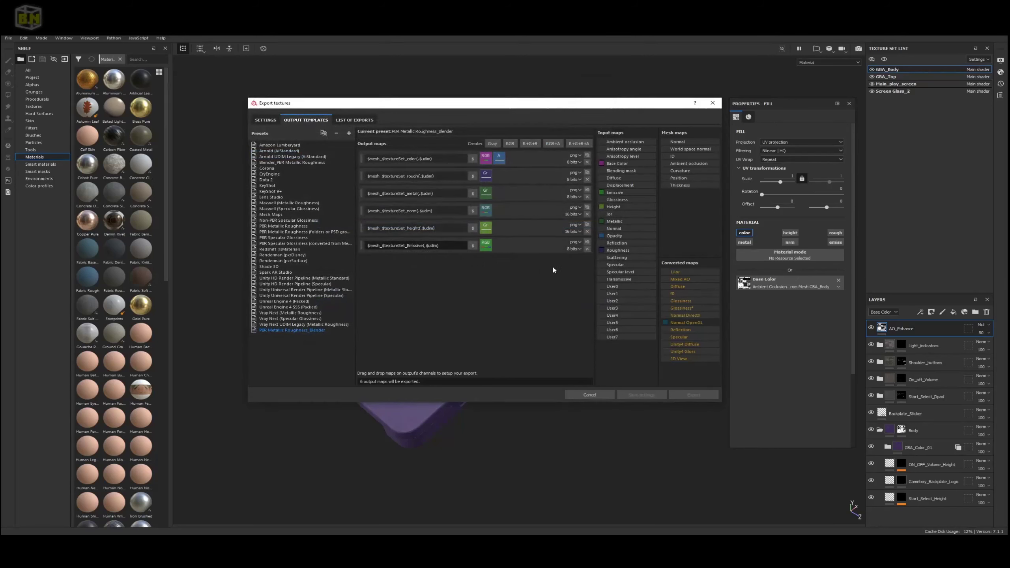
left_click(587, 249)
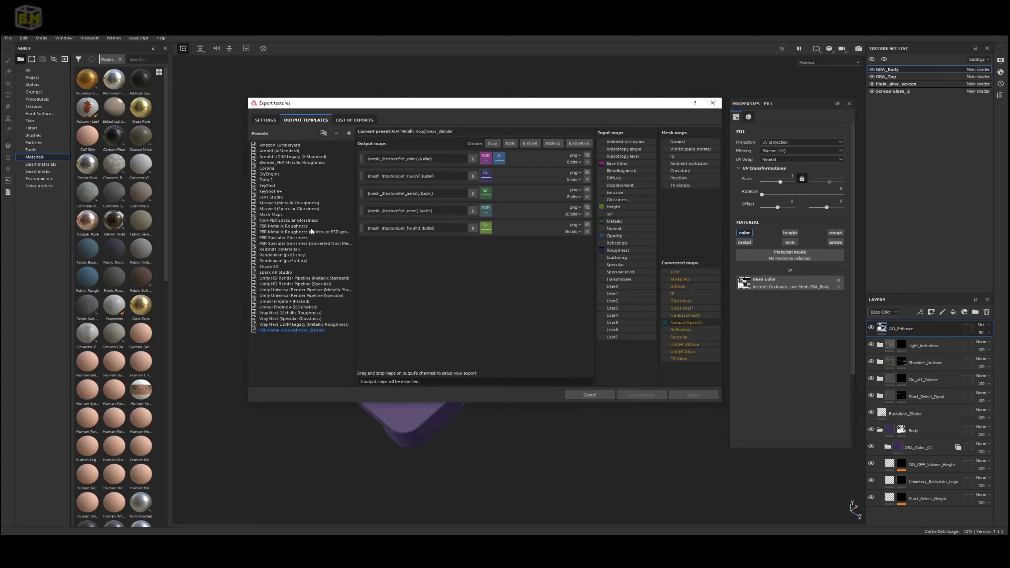
Set the output template in the global export settings to PBR Metallic Roughness_Blender
left_click(270, 121)
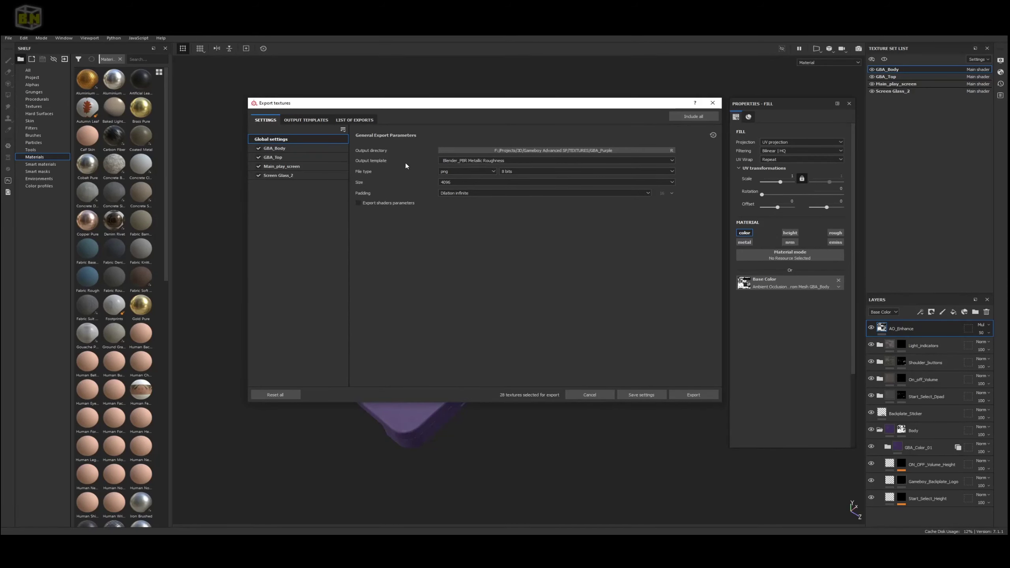
left_click(672, 160)
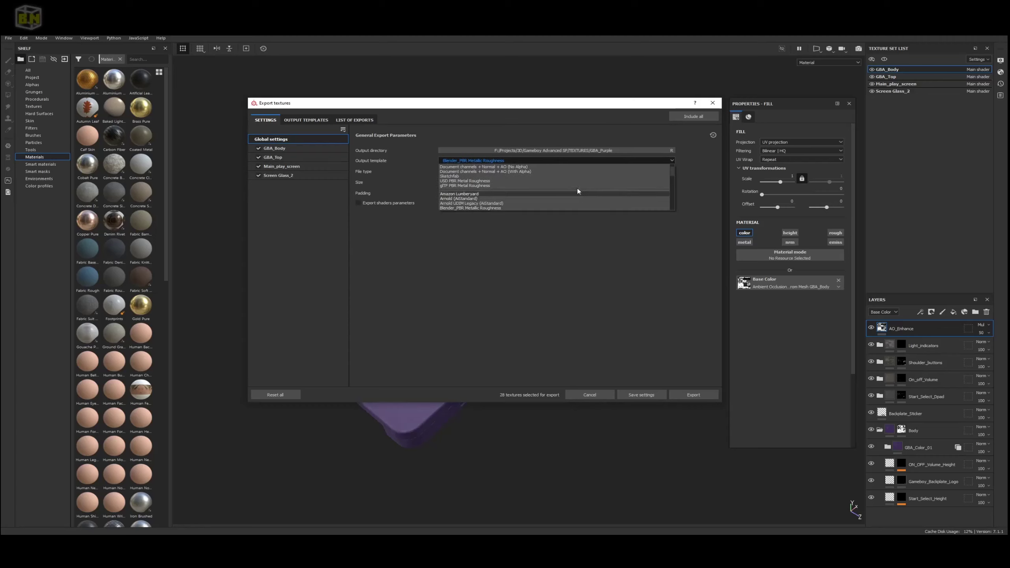
scroll(571, 183, "down", 6)
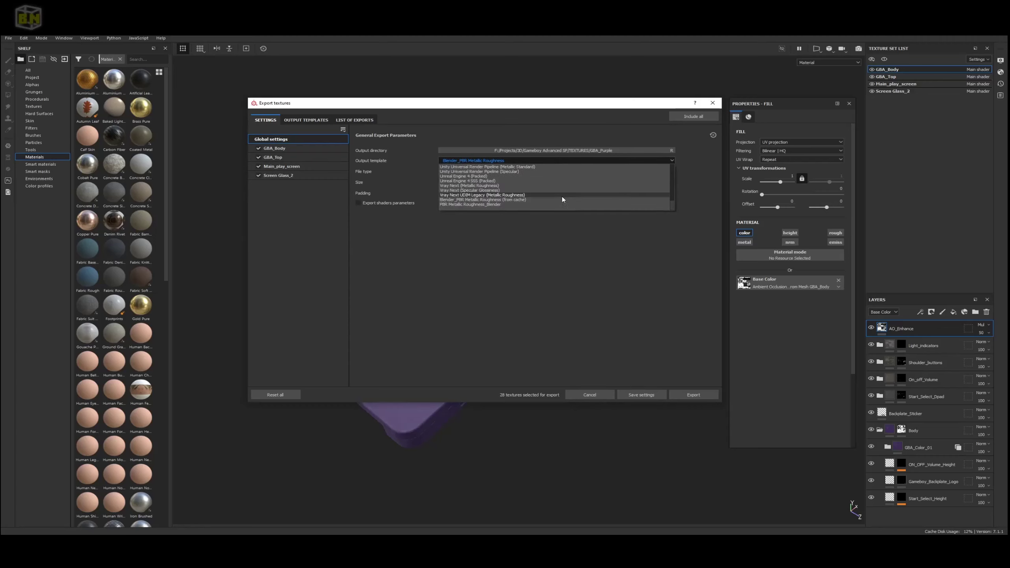
left_click(465, 205)
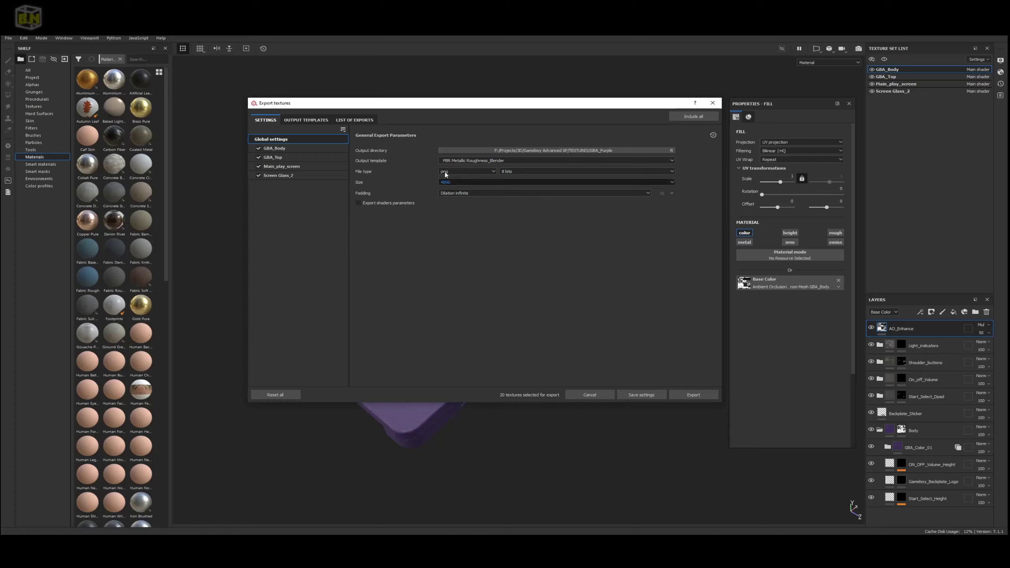
Keep the texture size at 4096 and export the textures of all included texture sets
left_click(540, 181)
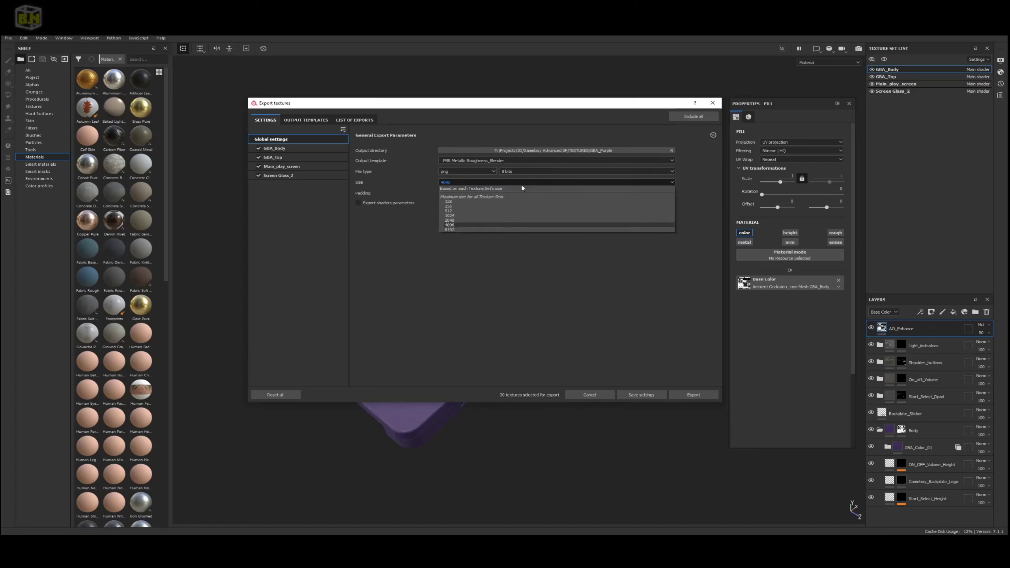
left_click(420, 228)
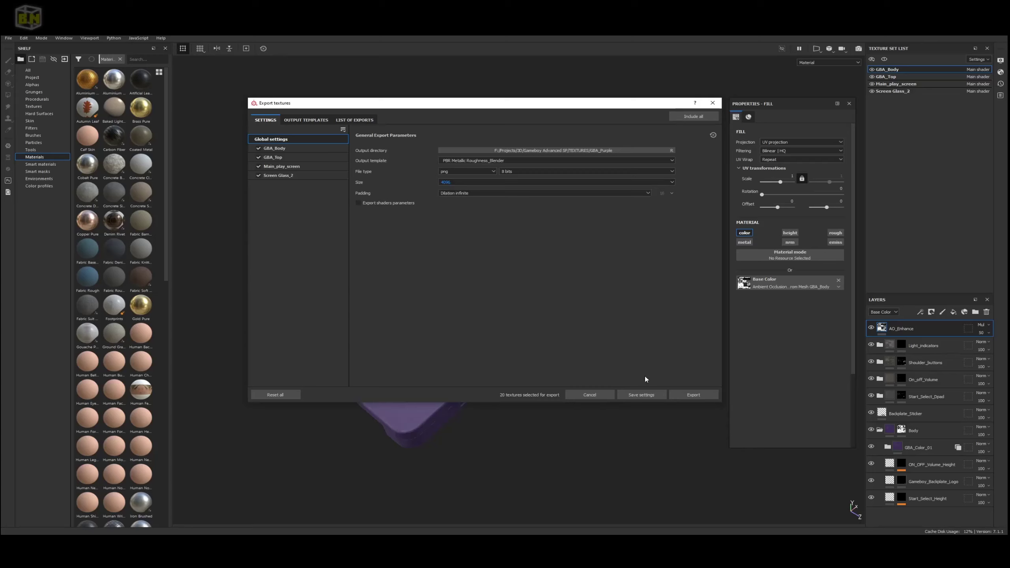
left_click(700, 389)
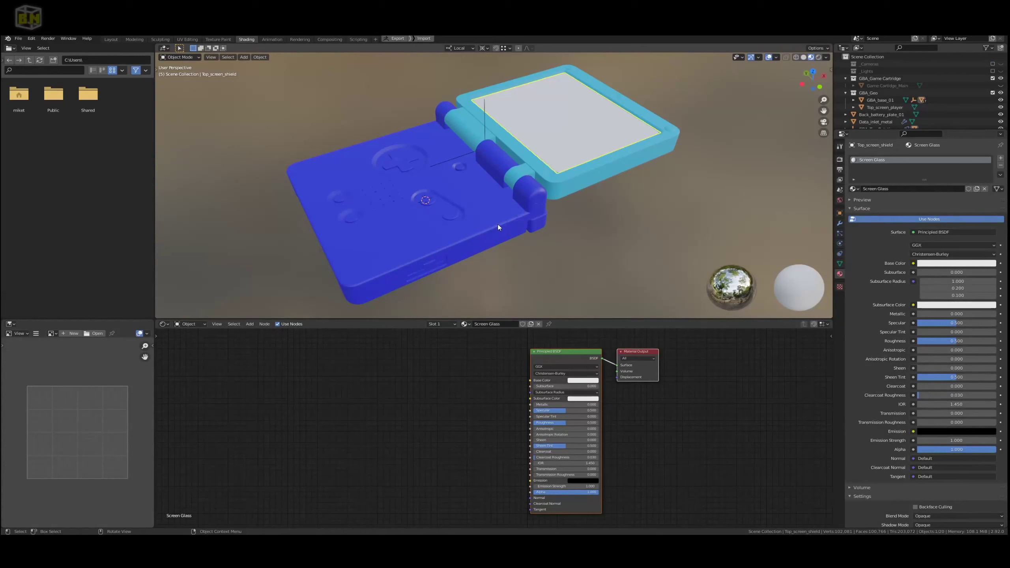
Switch to Blender, keep the shader type on Object, and select the handheld's base to show its GBA_Body material nodes
middle_click_drag(510, 250, 570, 284)
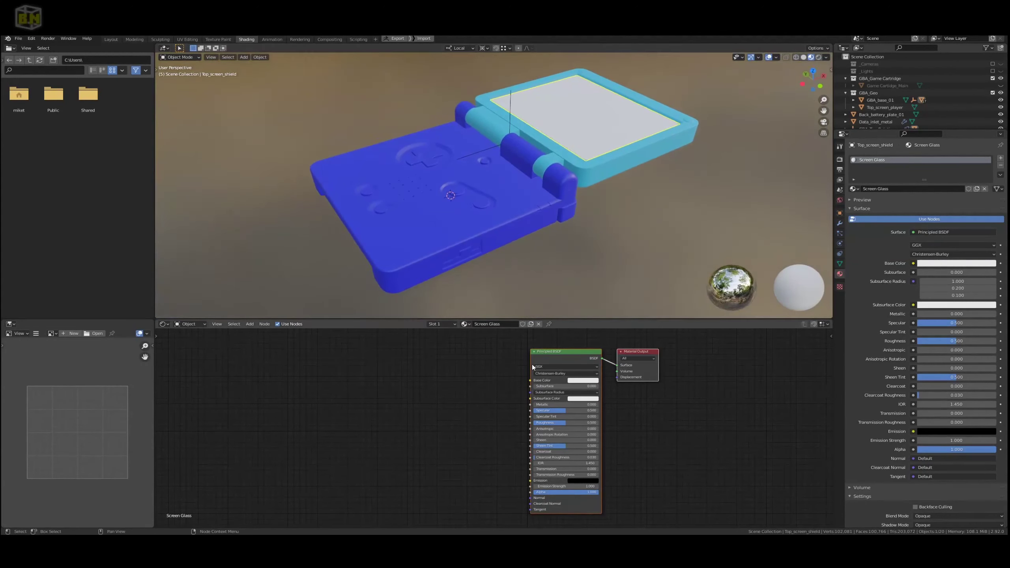
middle_click_drag(572, 369, 609, 371)
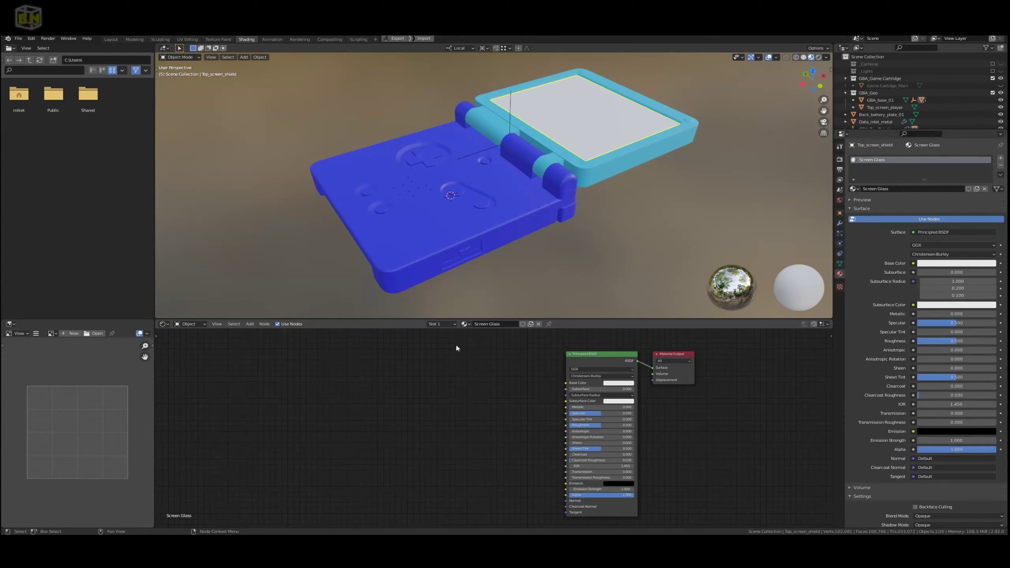
left_click(203, 325)
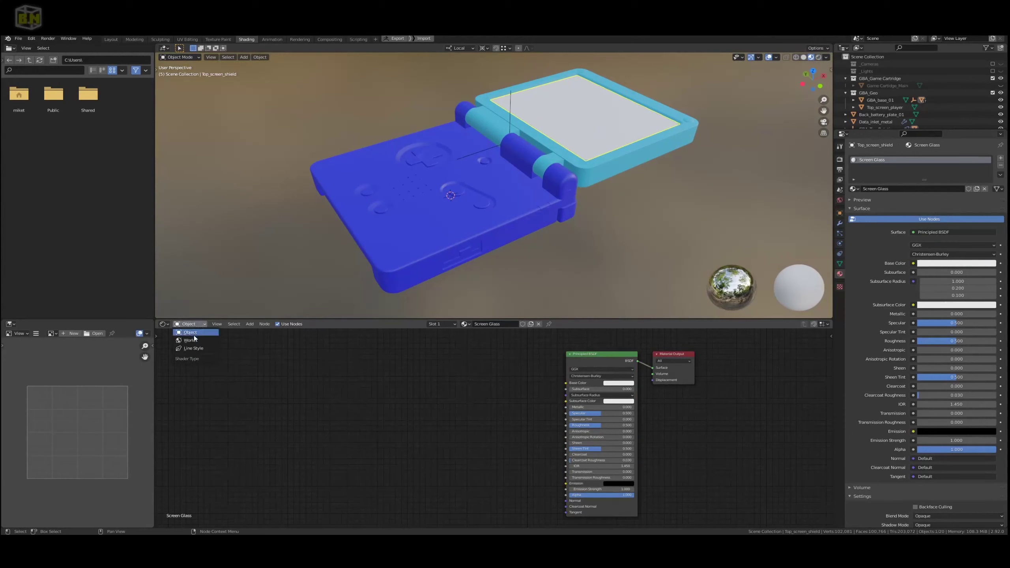
left_click(190, 334)
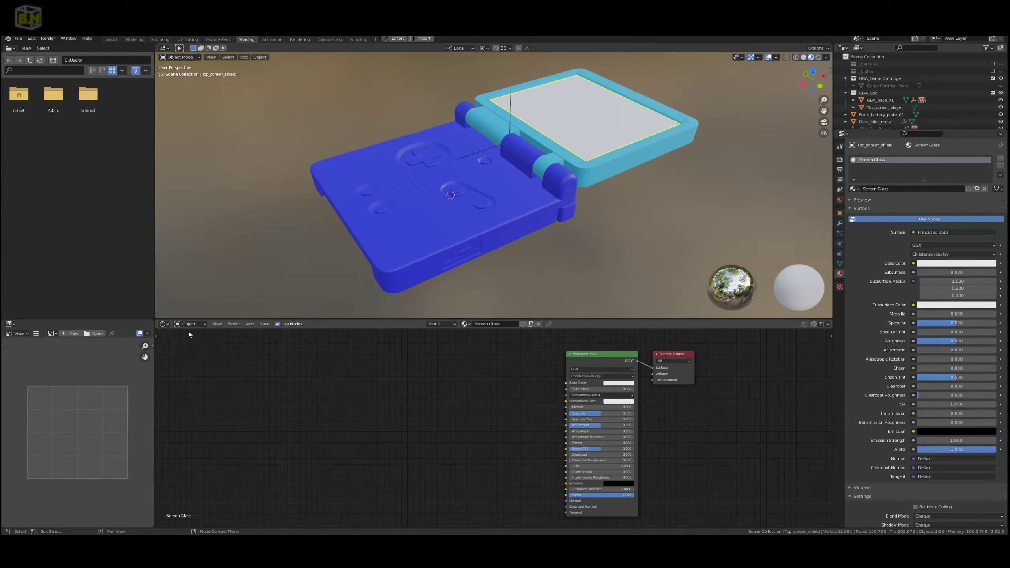
left_click(408, 251)
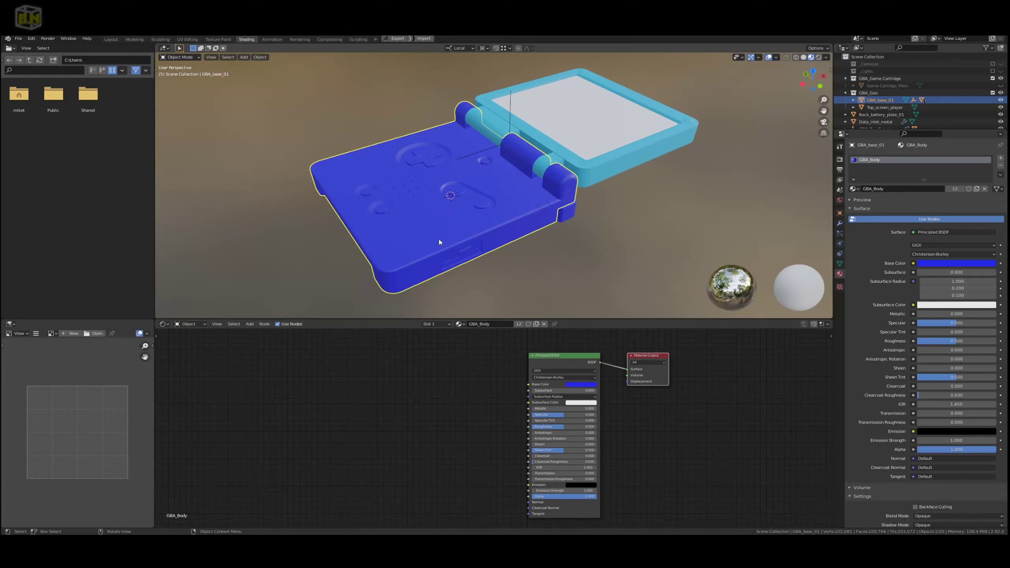
Space out the Principled BSDF and Material Output nodes of GBA_Body and enlarge the node editor area upward
left_click_drag(562, 363, 553, 363)
left_click_drag(636, 356, 641, 365)
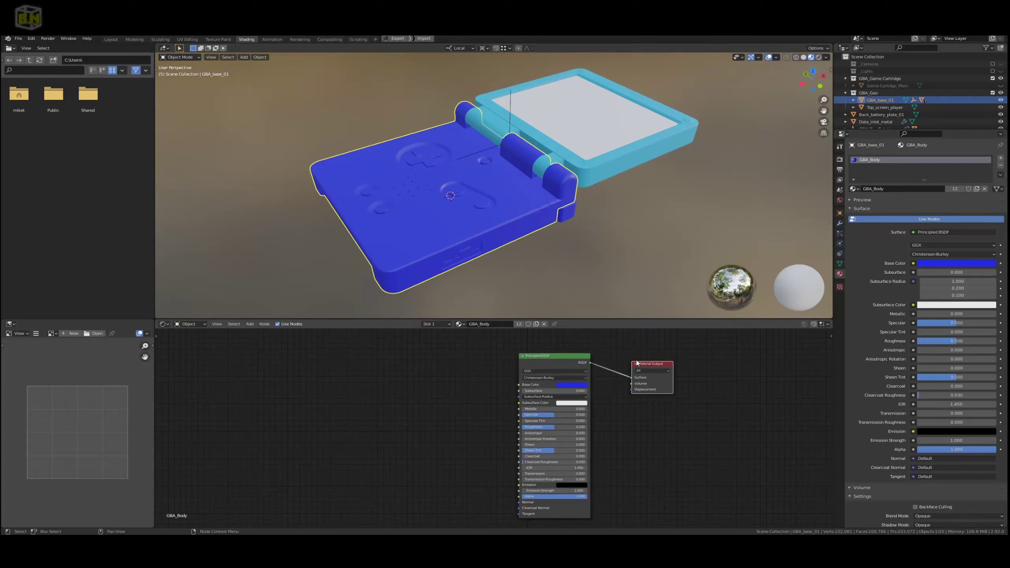
left_click_drag(561, 360, 565, 361)
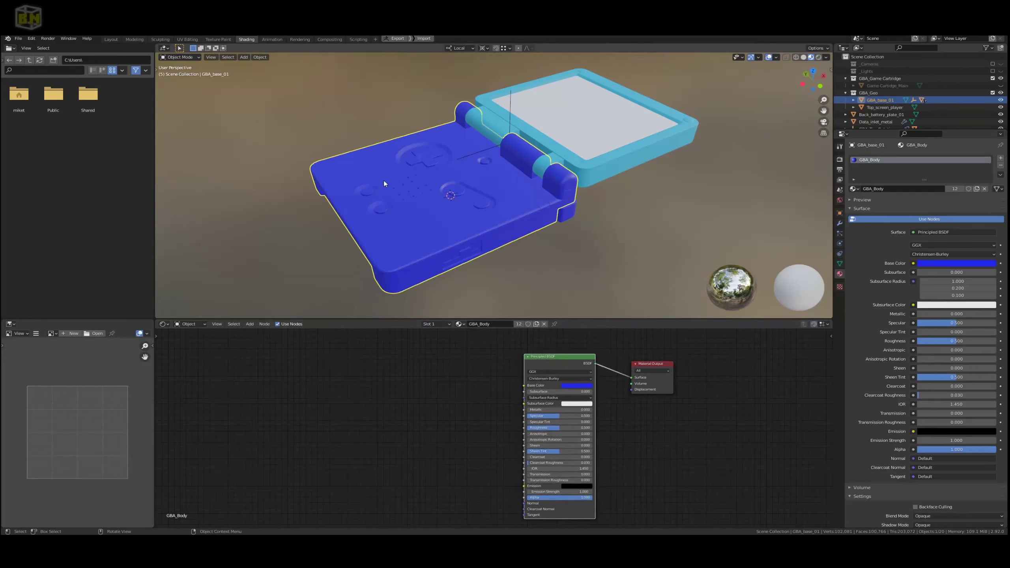
left_click_drag(554, 357, 549, 349)
left_click_drag(659, 362, 674, 357)
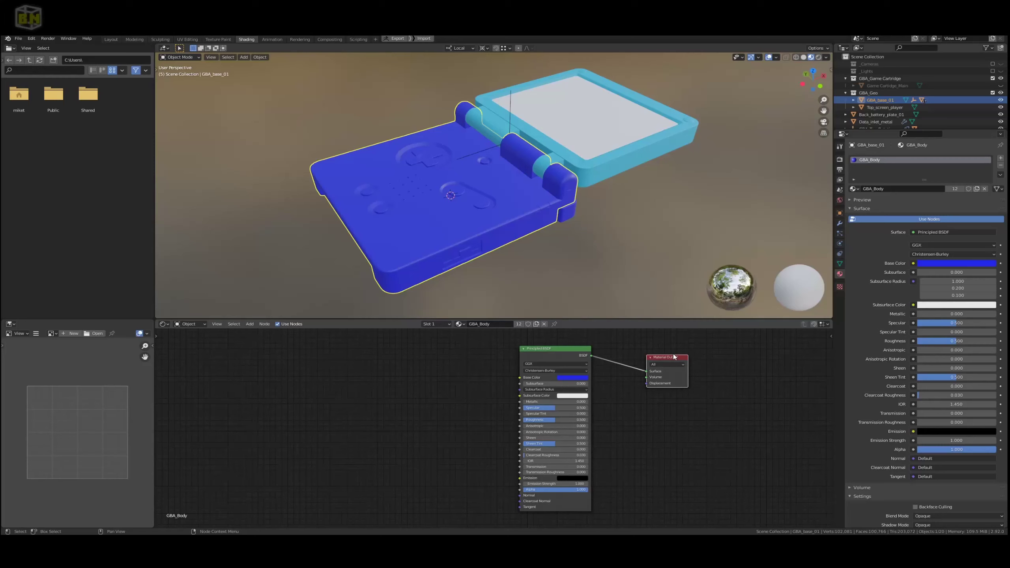
left_click_drag(285, 319, 288, 222)
middle_click_drag(460, 309, 503, 318)
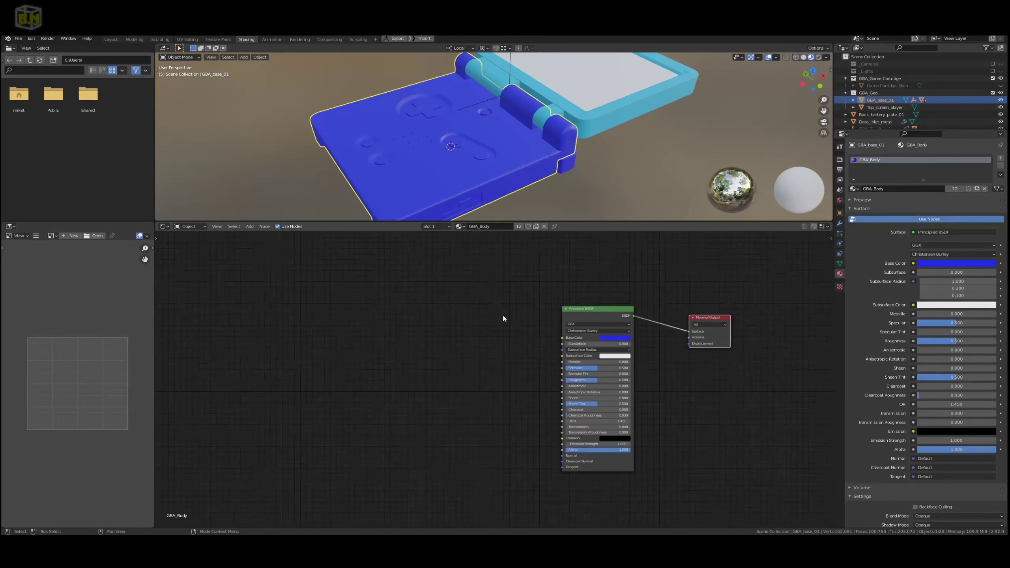
Open the preferences and look through the Node Wrangler hotkey list for the Principled texture setup shortcut
scroll(502, 317, "up", 2)
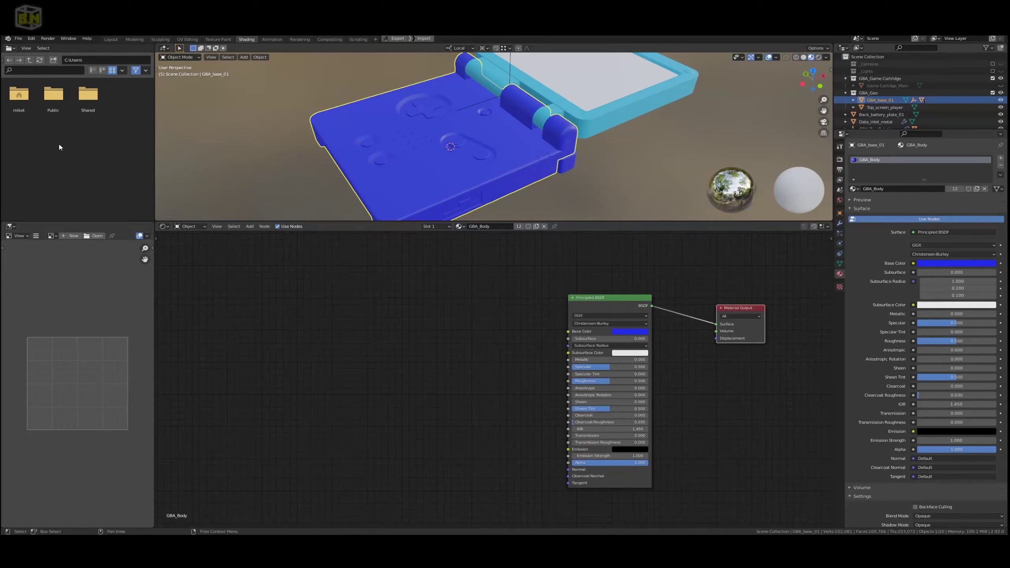
left_click(31, 39)
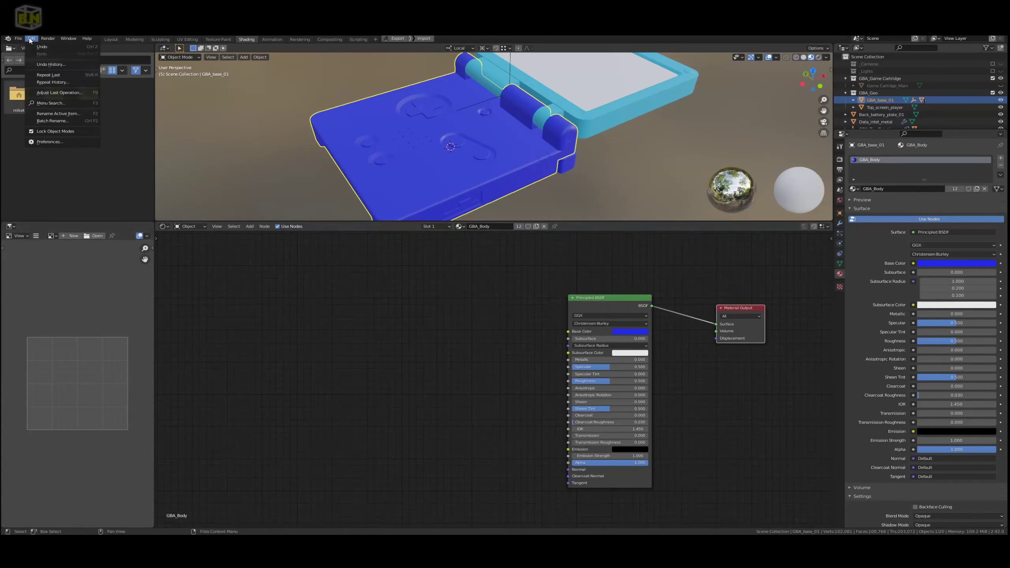
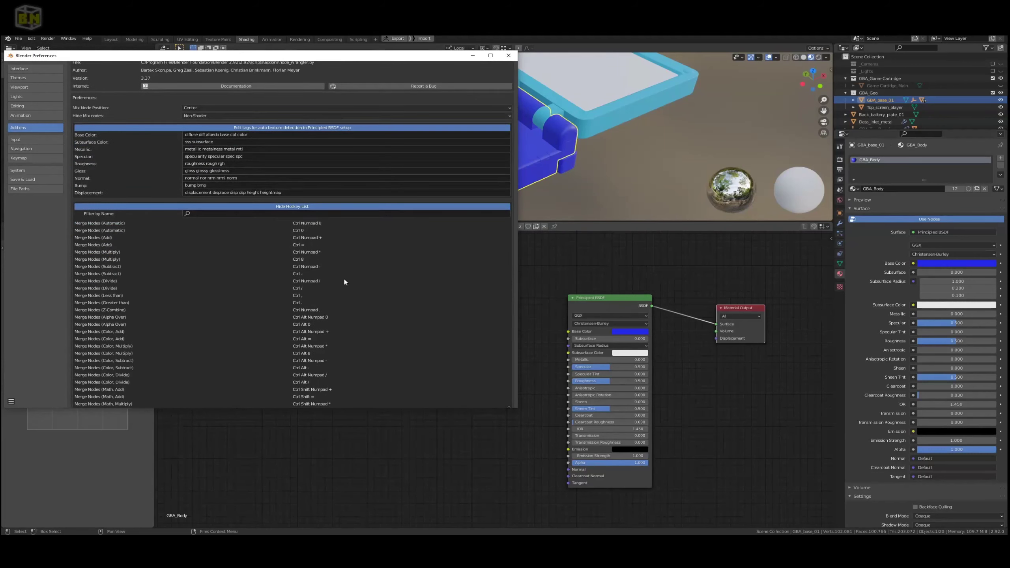
scroll(337, 278, "down", 7)
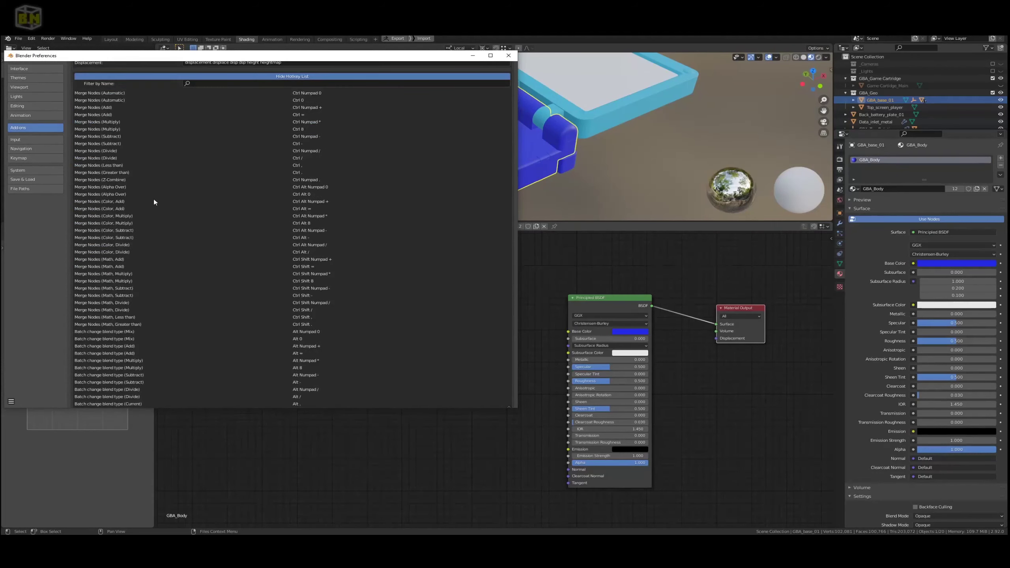
scroll(216, 284, "down", 10)
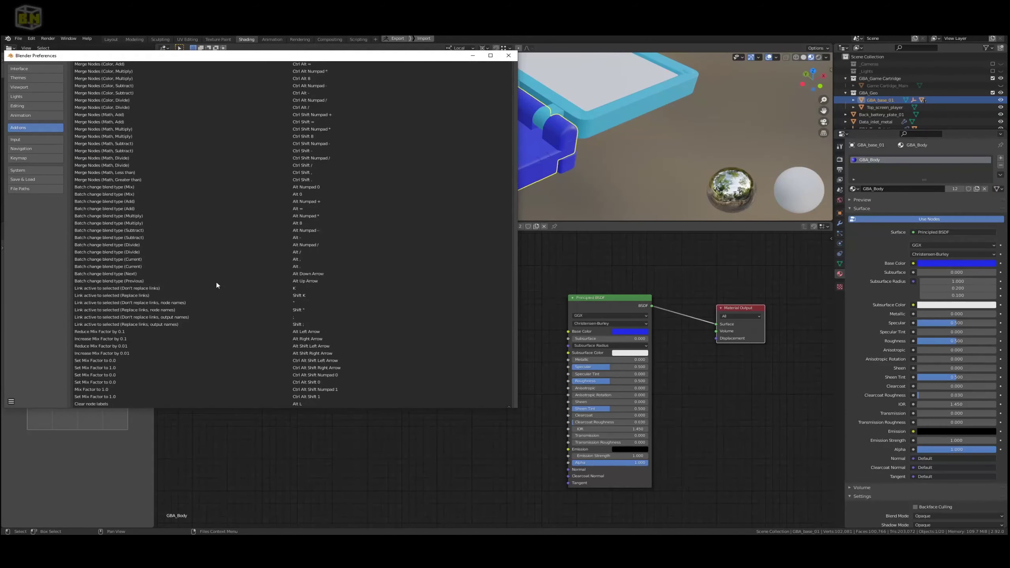
scroll(216, 286, "down", 8)
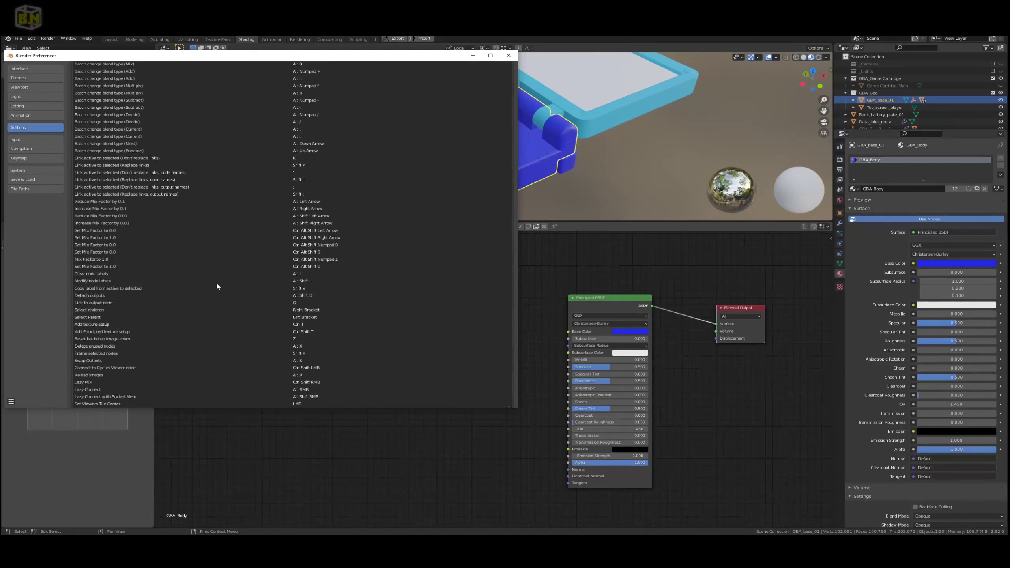
scroll(217, 286, "up", 6)
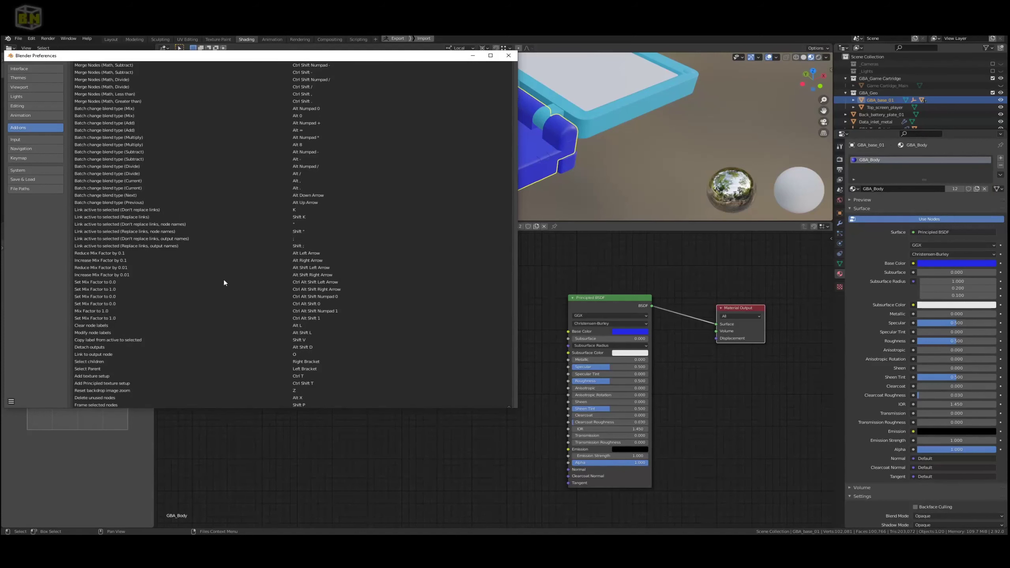
scroll(224, 282, "up", 8)
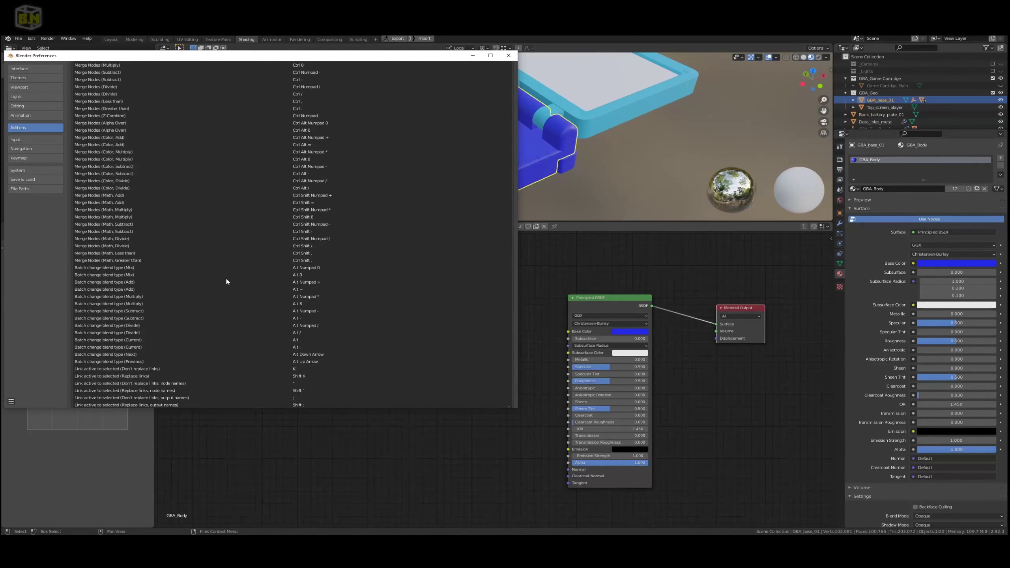
scroll(226, 281, "up", 3)
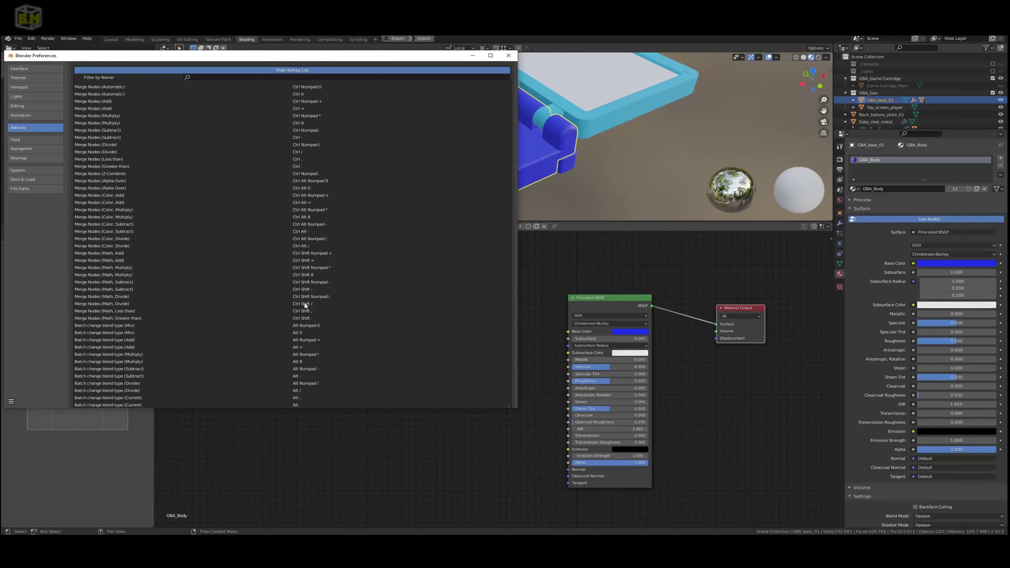
scroll(298, 161, "down", 5)
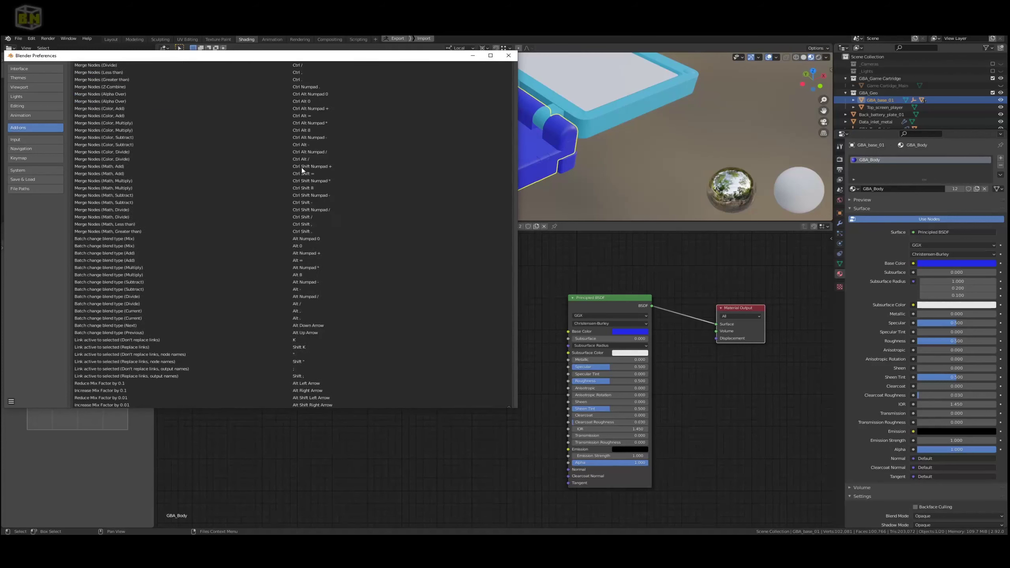
scroll(286, 208, "down", 11)
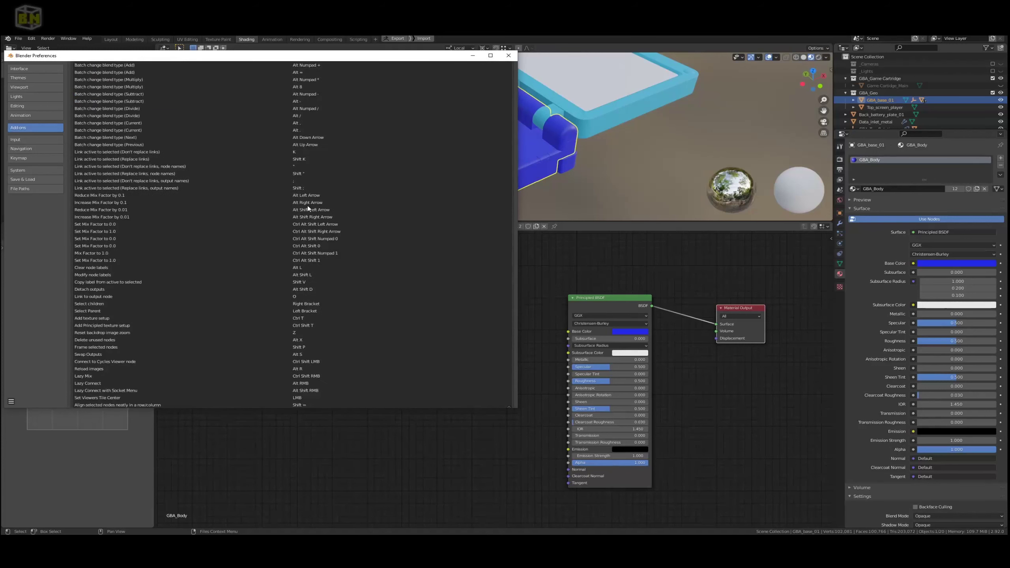
scroll(310, 206, "down", 3)
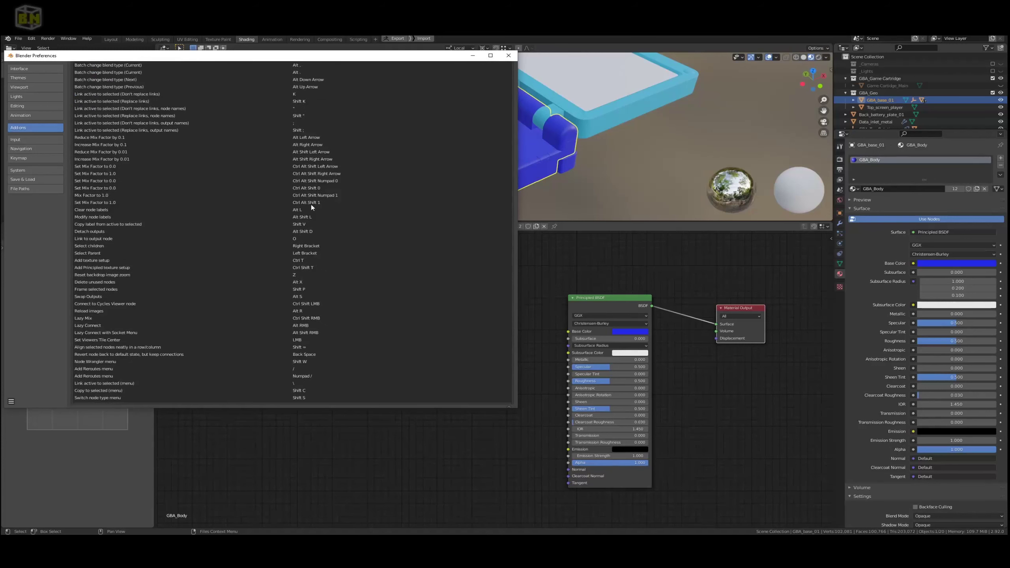
left_click(509, 55)
Run Principled Texture Setup on GBA_Body's Principled BSDF with the GBA_Body color, metal, norm and rough PNGs from the GBA_Purple folder
scroll(557, 306, "right", 3, "ctrl")
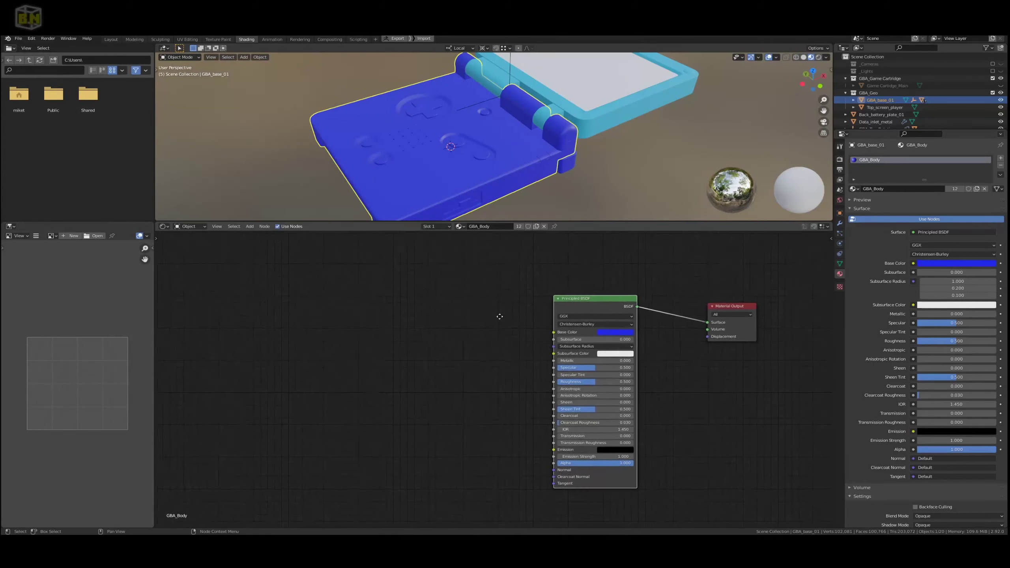
scroll(480, 311, "left", 3, "ctrl")
scroll(482, 302, "right", 1, "ctrl")
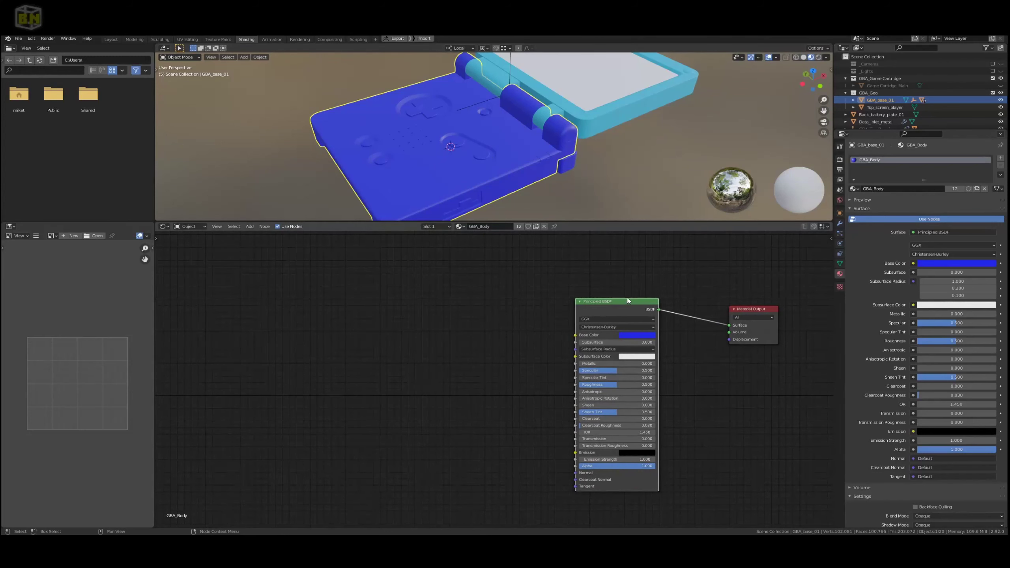
key("ctrl+shift+t")
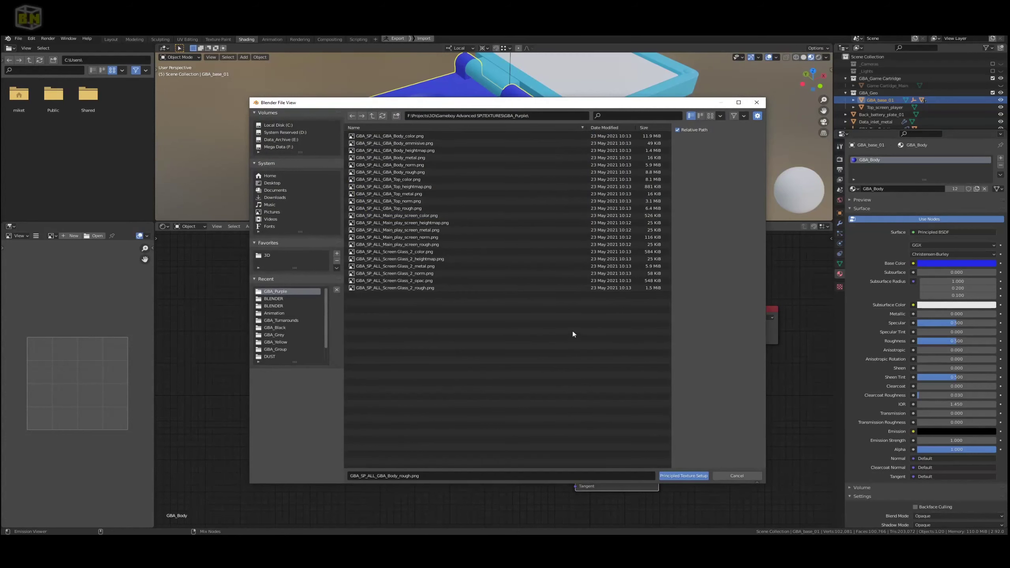
left_click_drag(444, 106, 512, 119)
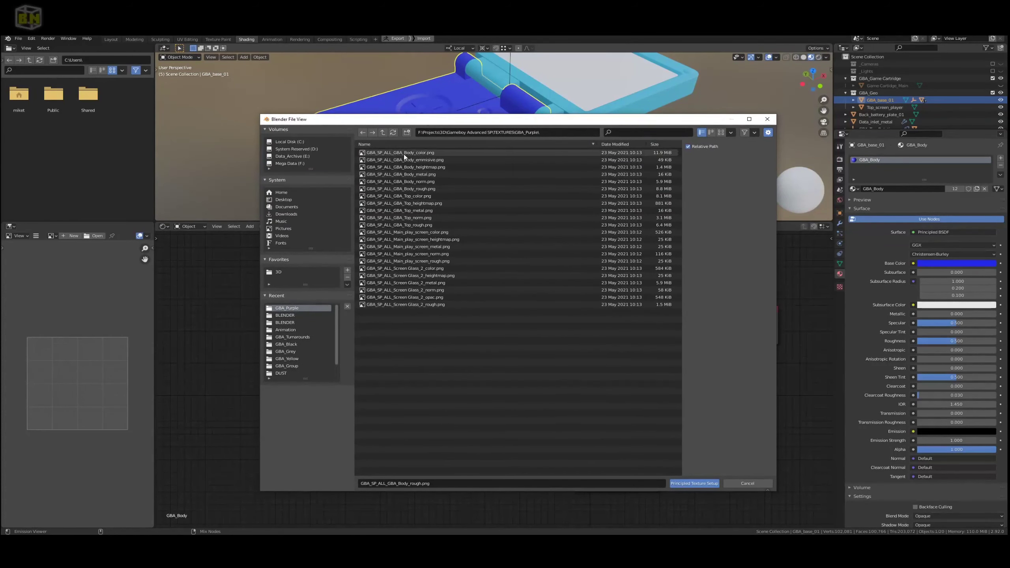
left_click(435, 153)
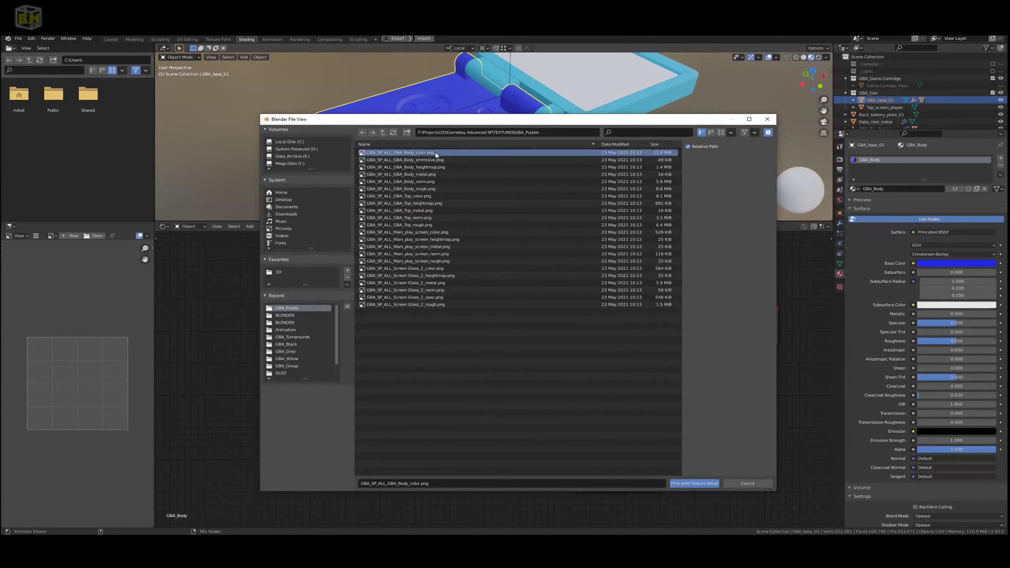
left_click(439, 175, "ctrl")
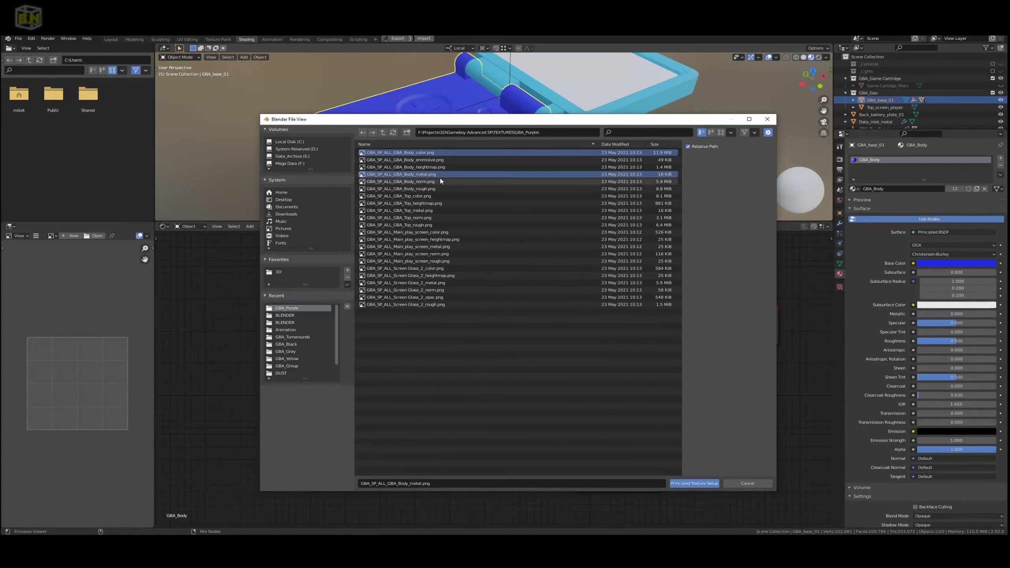
left_click(436, 182, "ctrl")
left_click(419, 188, "ctrl")
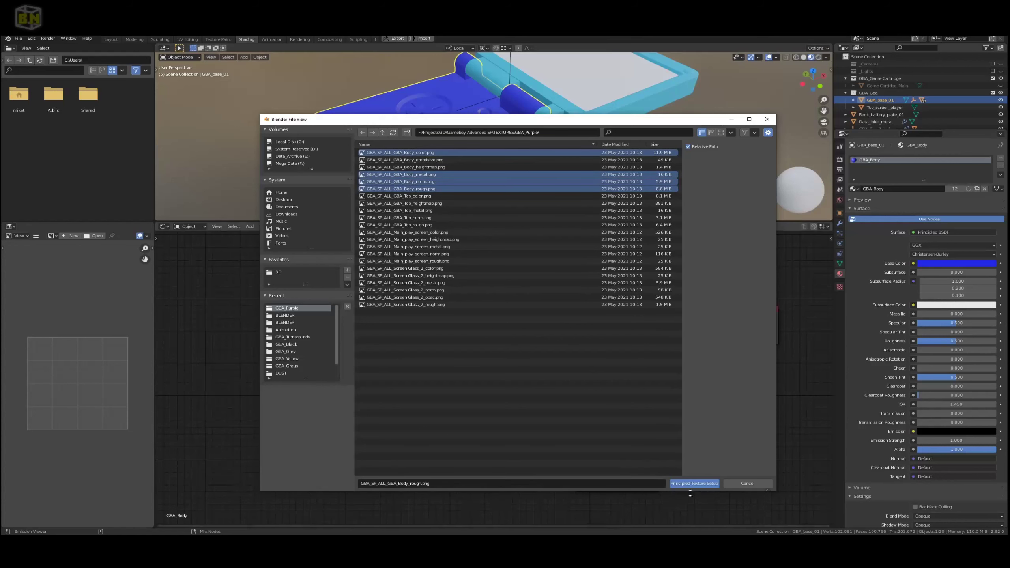
left_click(698, 484)
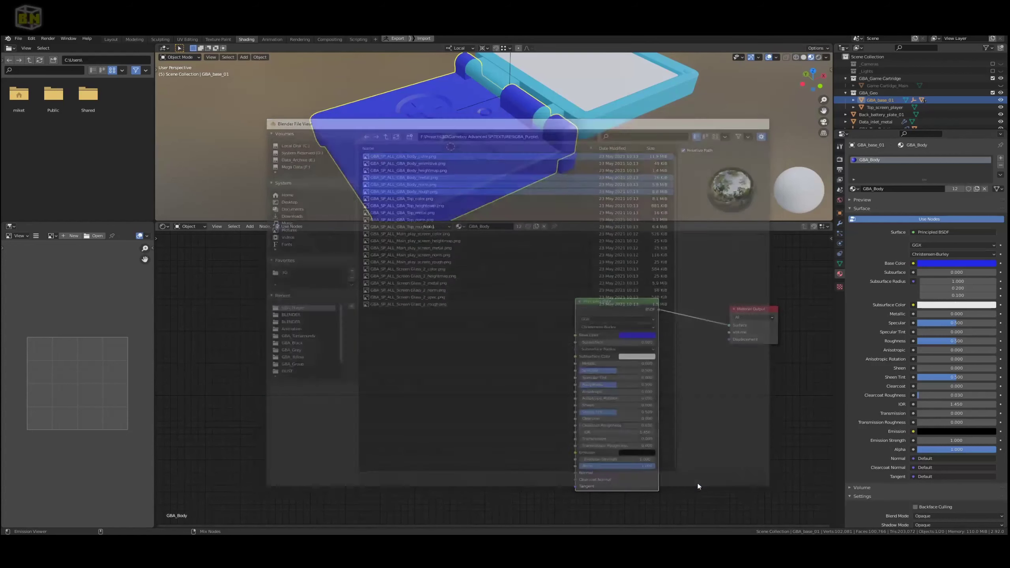
Examine GBA_Body's generated mapping, texture and Normal Map nodes, including their color spaces and connections to the Principled BSDF
scroll(488, 383, "down", 3)
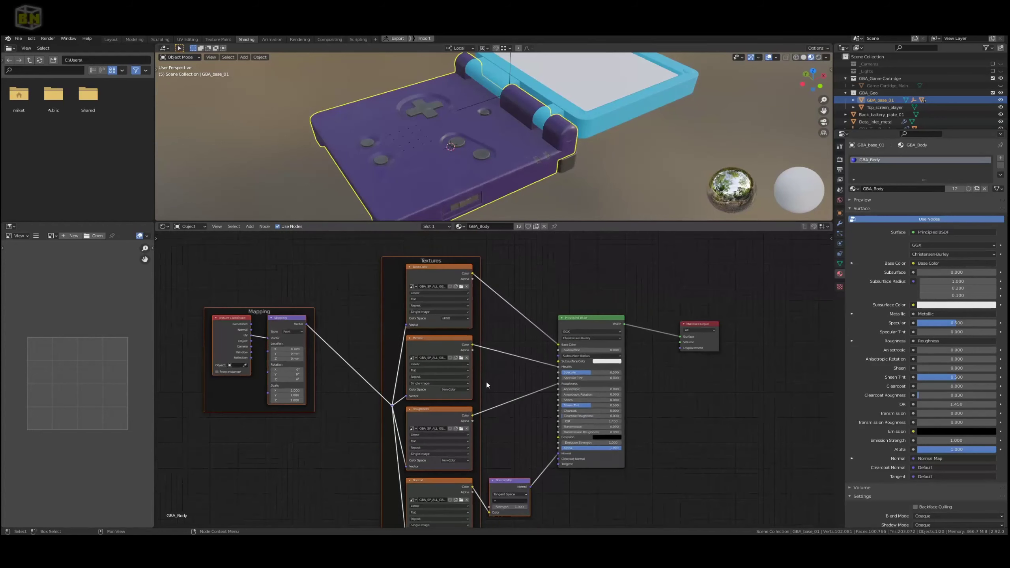
middle_click_drag(485, 379, 522, 367)
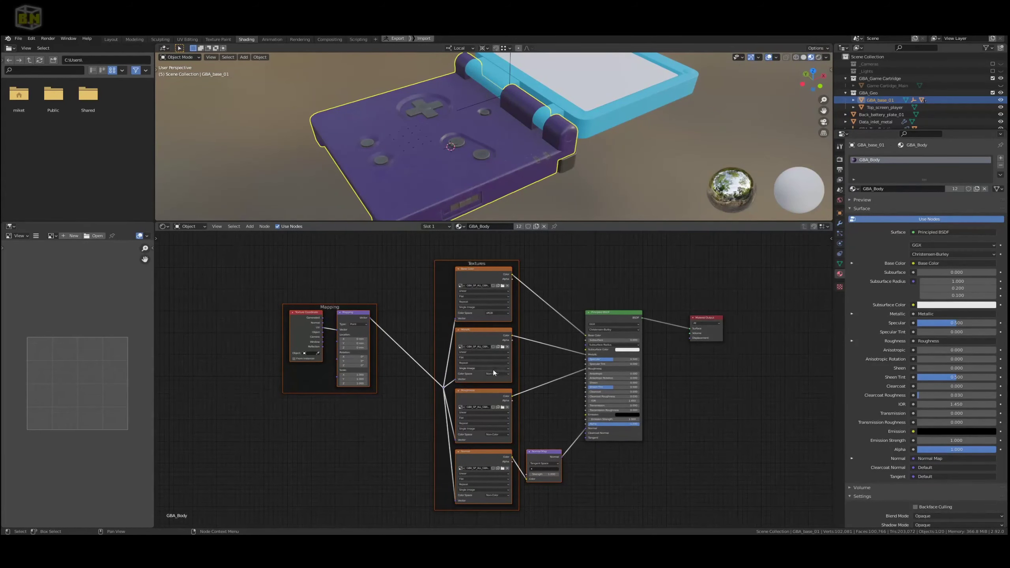
mouse_move(512, 367)
middle_mouse_down()
mouse_move(514, 358)
mouse_move(521, 369)
middle_mouse_up()
scroll(521, 365, "up", 2)
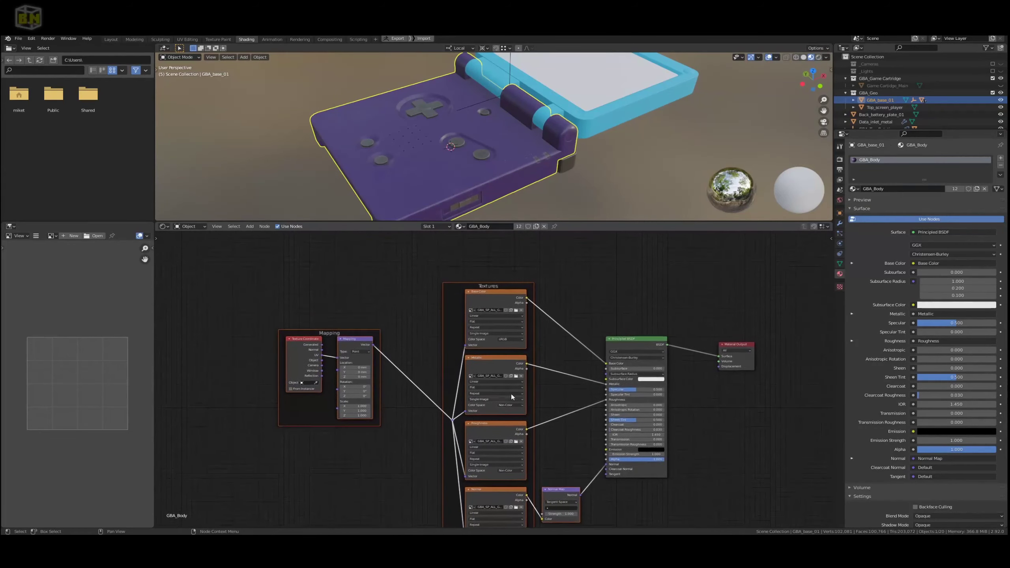
scroll(502, 381, "up", 4)
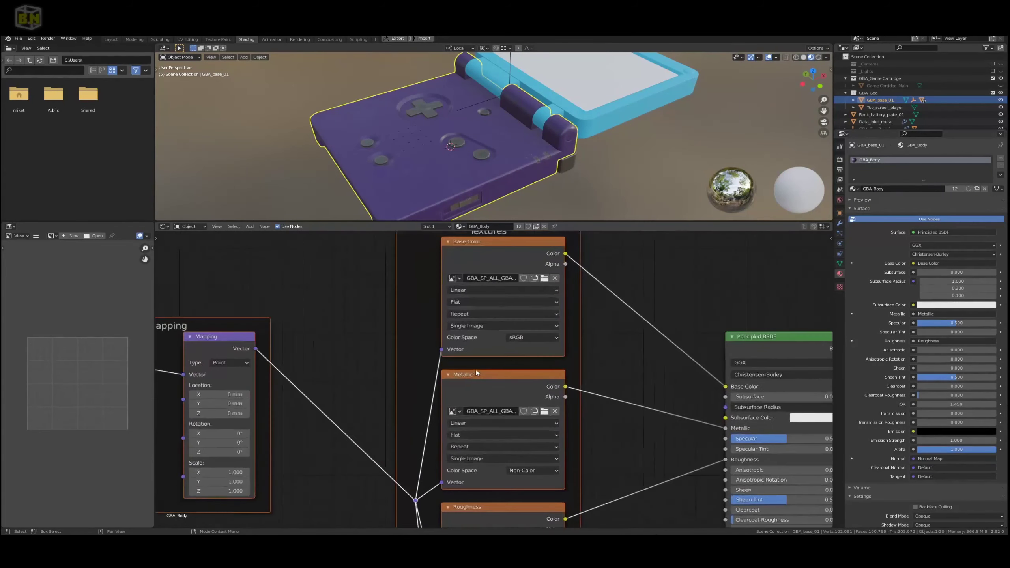
scroll(475, 281, "down", 6, "shift")
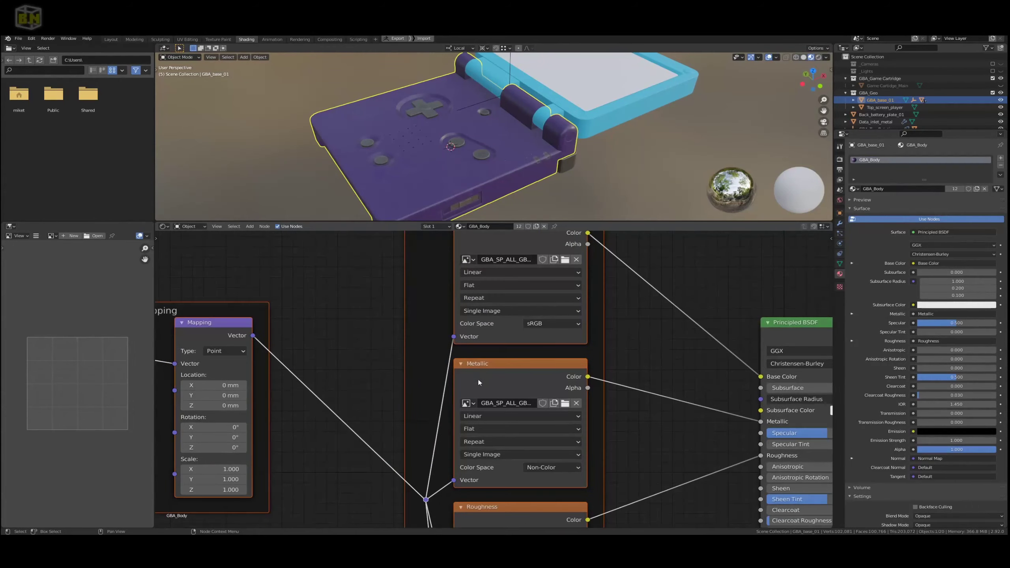
middle_click_drag(518, 403, 493, 274)
scroll(406, 383, "down", 1)
middle_click_drag(406, 383, 461, 380)
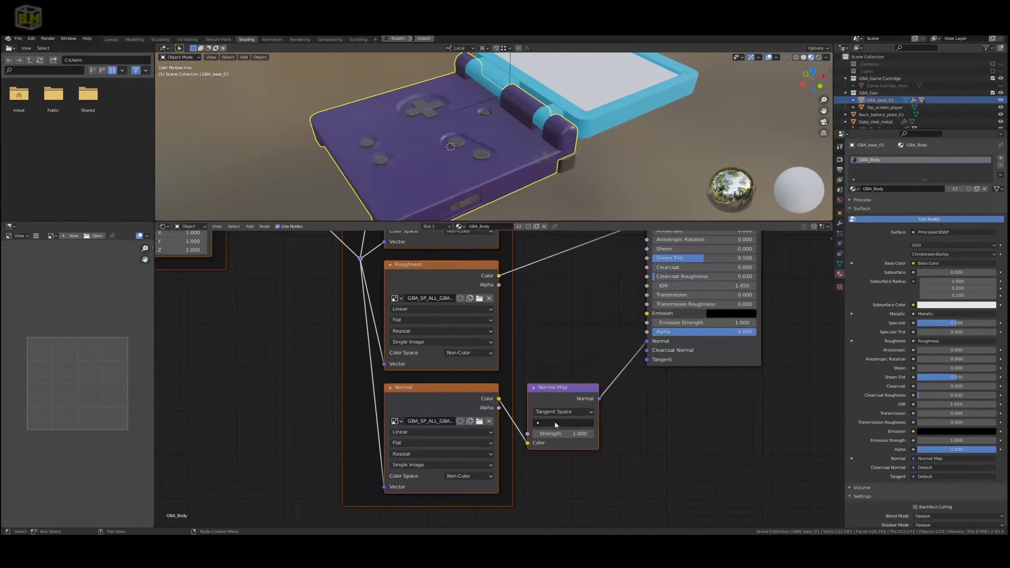
left_click(575, 392)
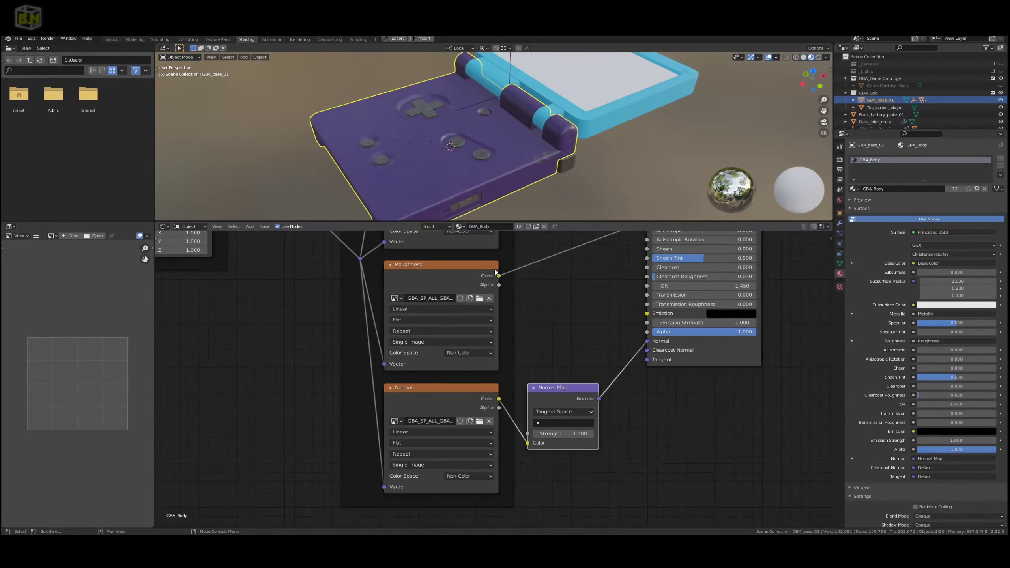
Enlarge the 3D viewport downward and inspect the textured base of the handheld up close
left_click_drag(522, 220, 522, 337)
middle_click_drag(408, 247, 349, 401)
scroll(445, 211, "up", 3)
scroll(506, 220, "up", 3)
scroll(497, 216, "down", 4)
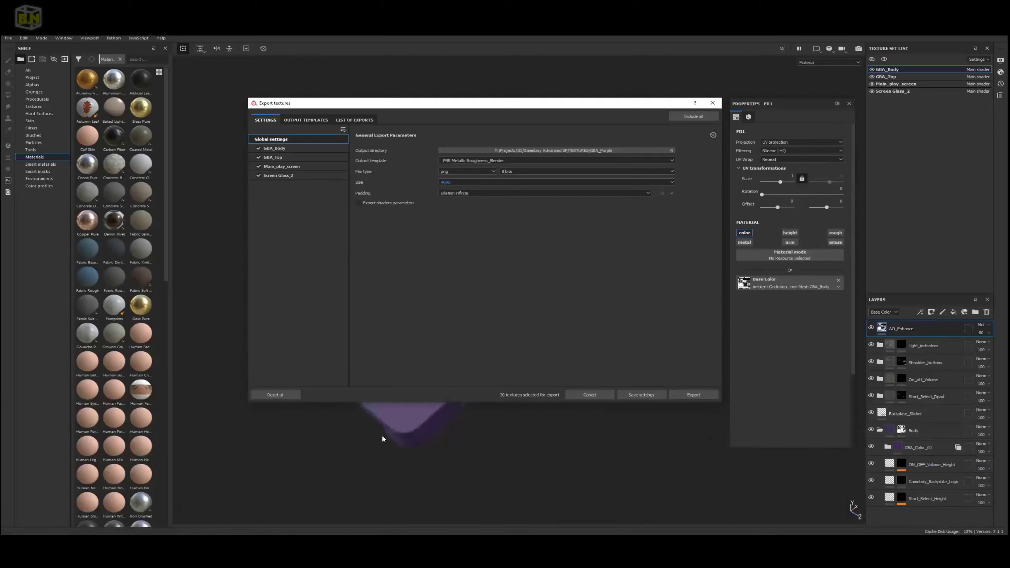
Switch to Substance Painter, close the texture export dialog, and inspect the purple handheld for comparison
left_click(712, 102)
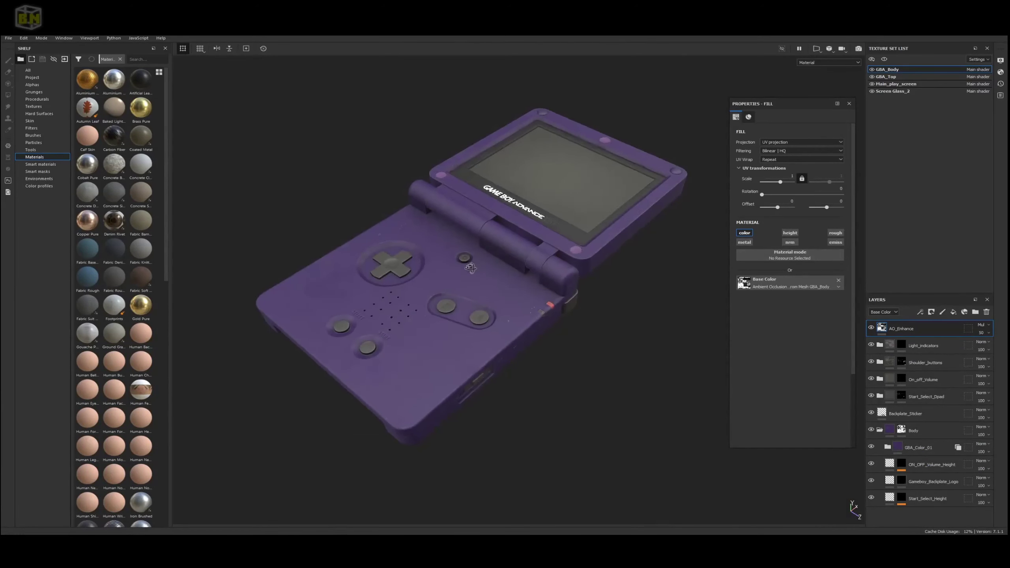
left_click_drag(450, 295, 490, 269, "alt")
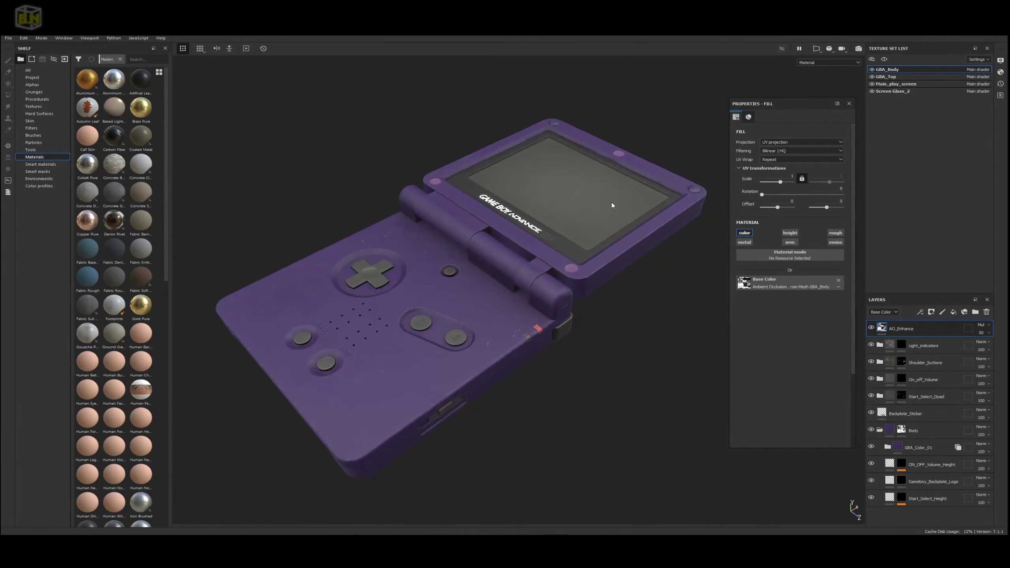
middle_click_drag(533, 304, 562, 286, "alt")
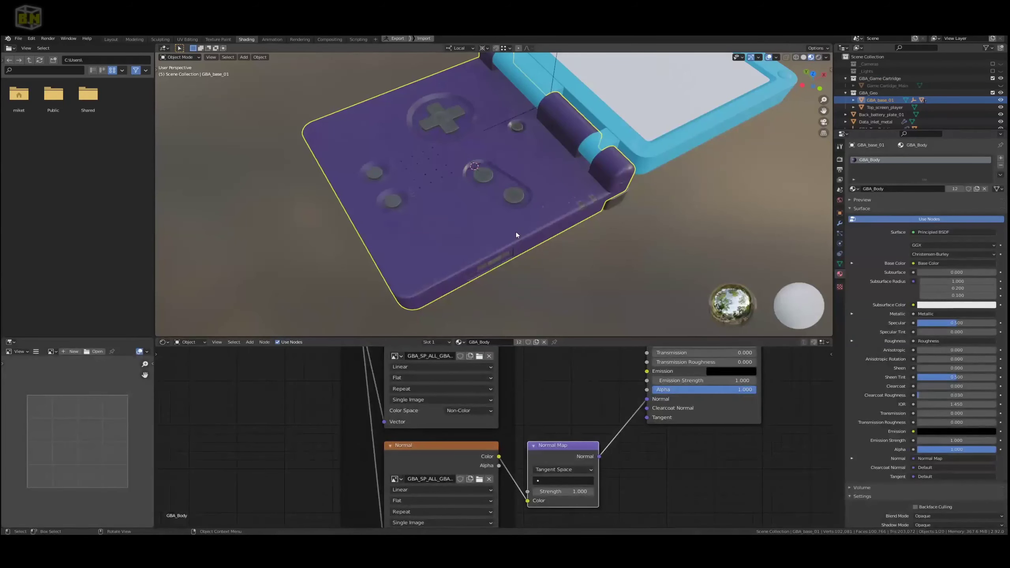
Run Principled Texture Setup on the Principled BSDF of Top_screen_01's GBA_Top material with the GBA_Top color, metal, norm and rough PNGs
mouse_move(516, 232)
middle_mouse_down()
mouse_move(526, 202)
mouse_move(529, 215)
mouse_move(476, 232)
mouse_move(477, 248)
middle_mouse_up()
left_click(592, 190)
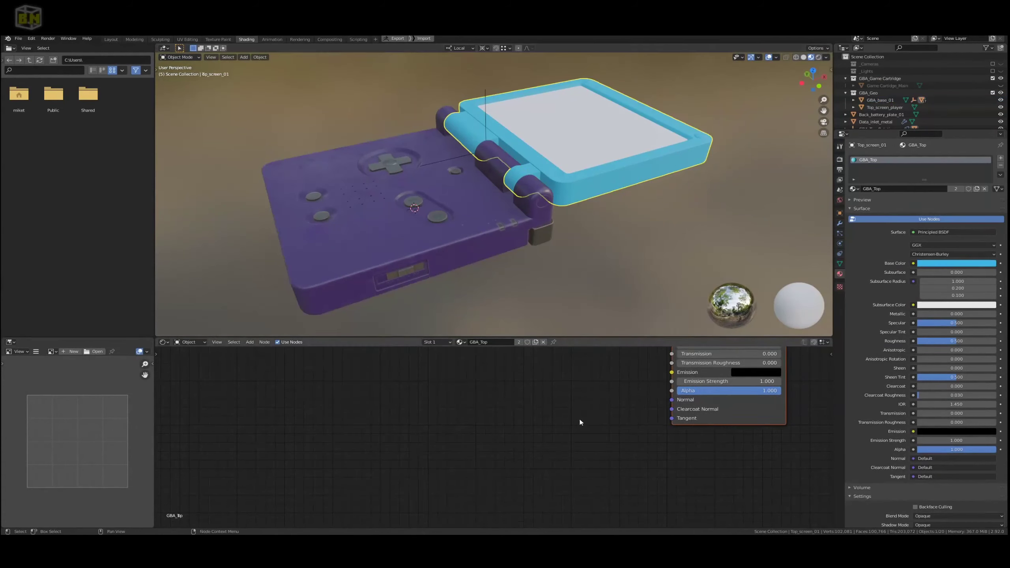
scroll(581, 414, "down", 2)
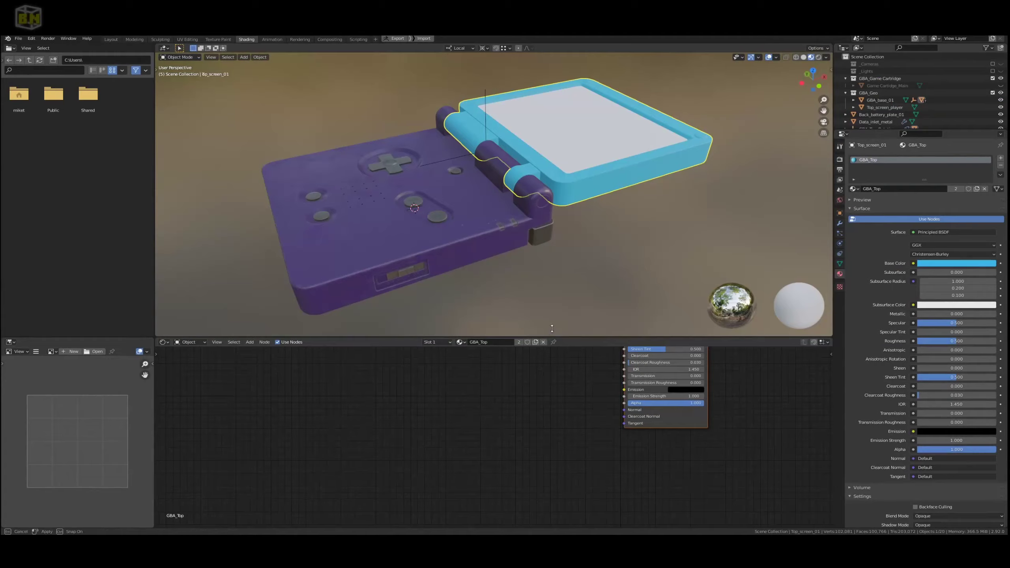
left_click_drag(549, 337, 549, 250)
middle_click_drag(575, 341, 582, 448)
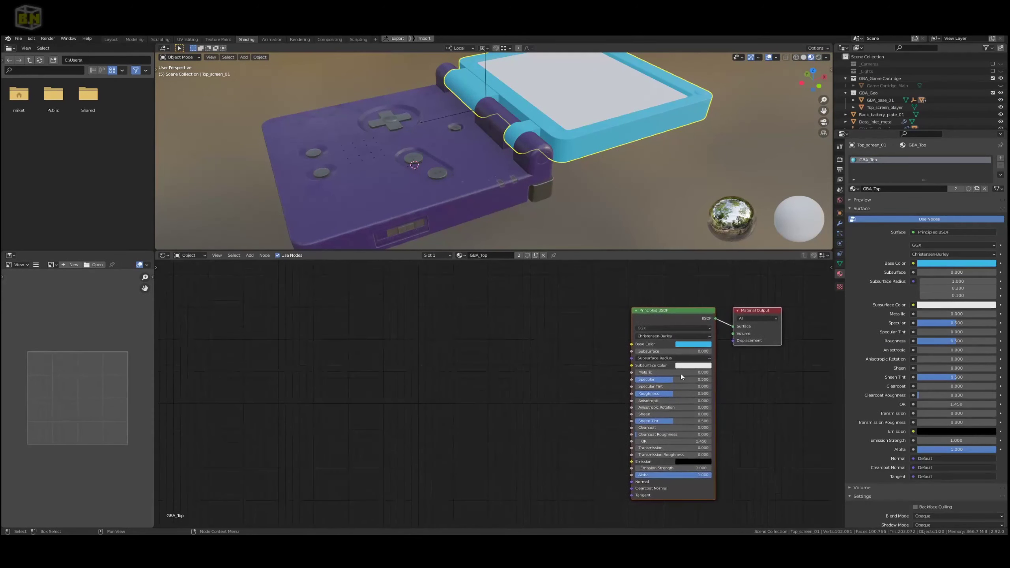
left_click(666, 314)
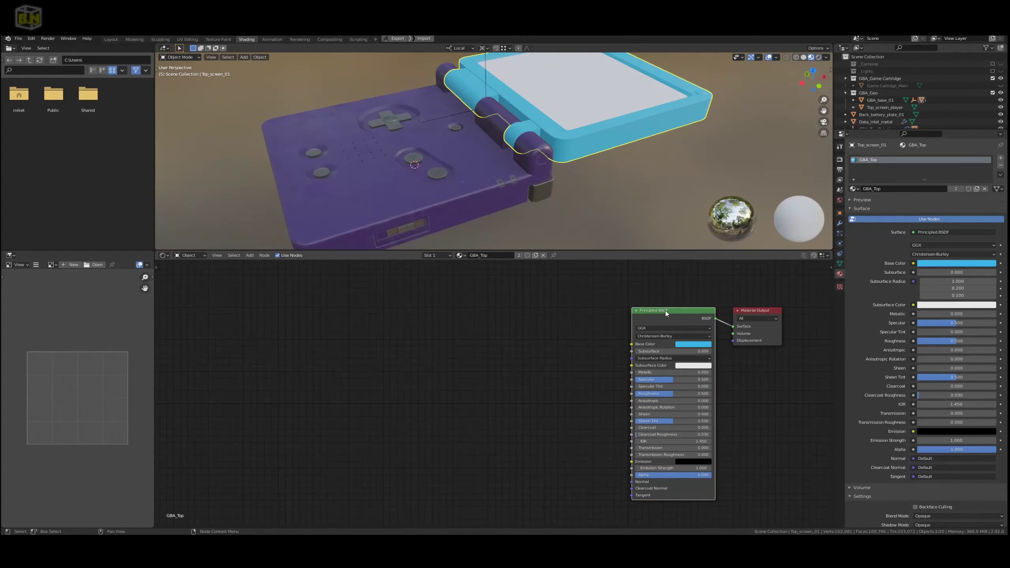
key("ctrl+shift+t")
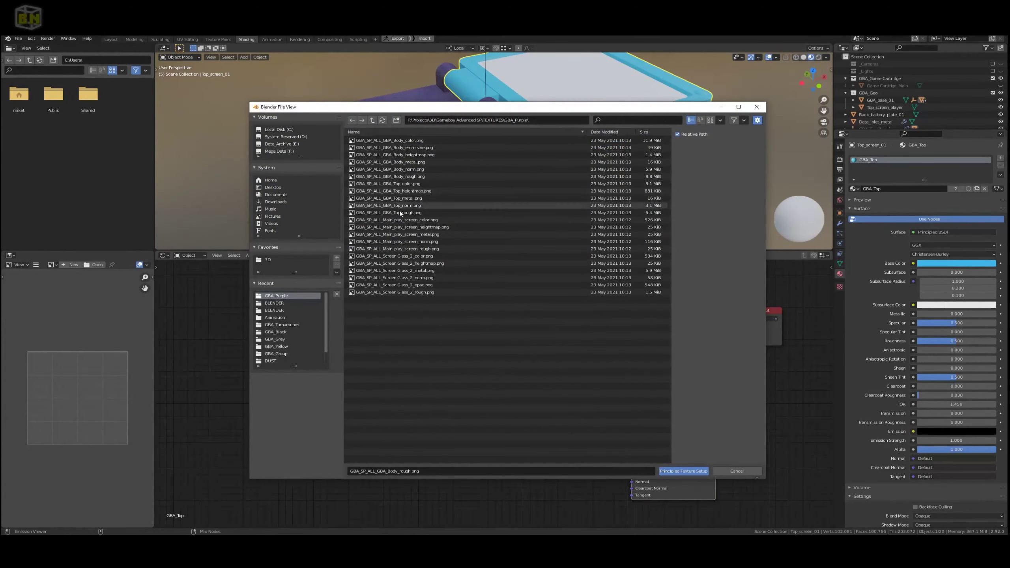
left_click(389, 184)
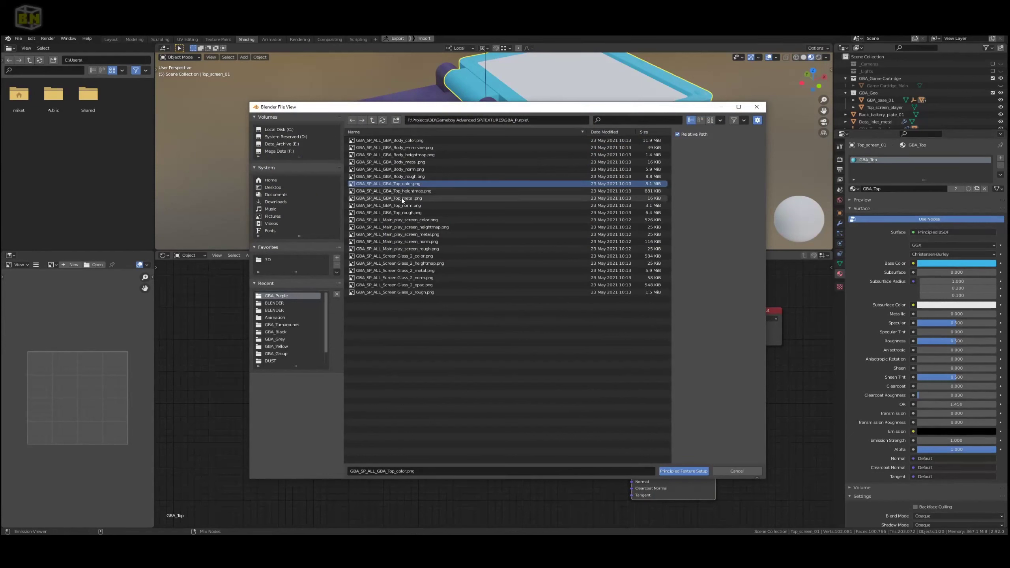
left_click(401, 197, "ctrl")
left_click(401, 205, "ctrl")
left_click(404, 213, "ctrl")
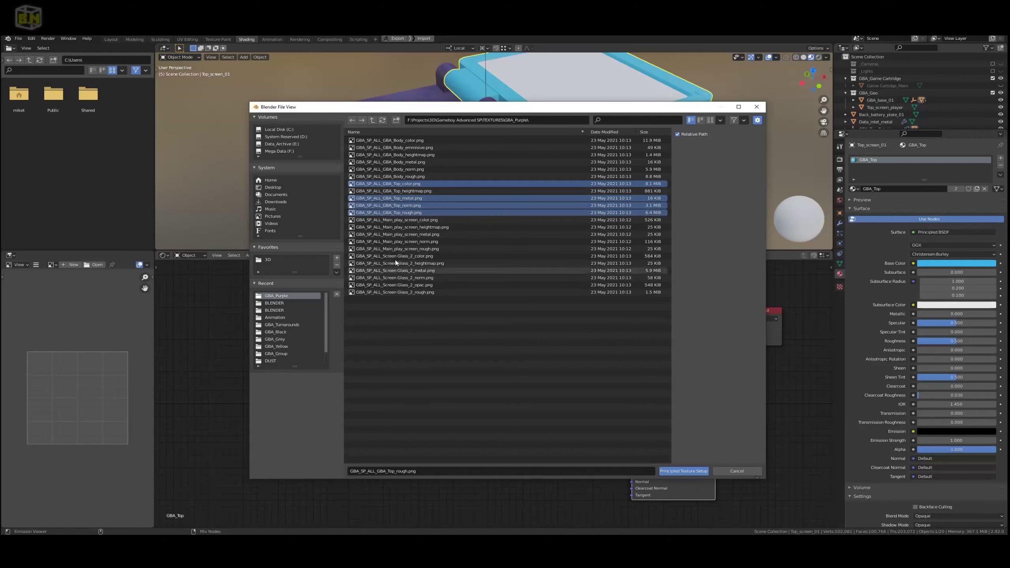
left_click(684, 471)
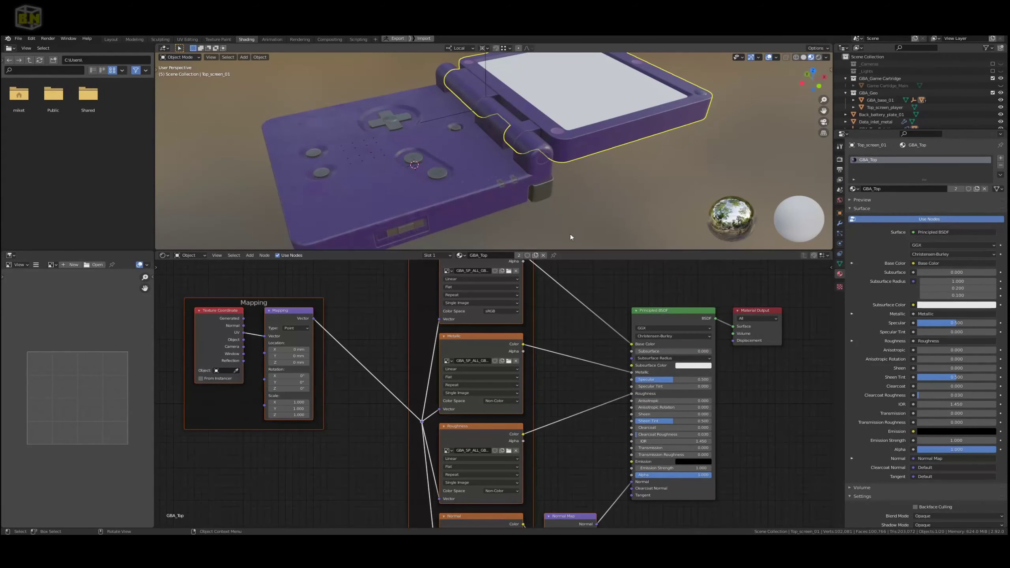
Run Principled Texture Setup on Top_screen_shield's Screen Glass material with the Screen Glass_2 color, metal, norm, opac and rough PNGs
left_click(588, 186)
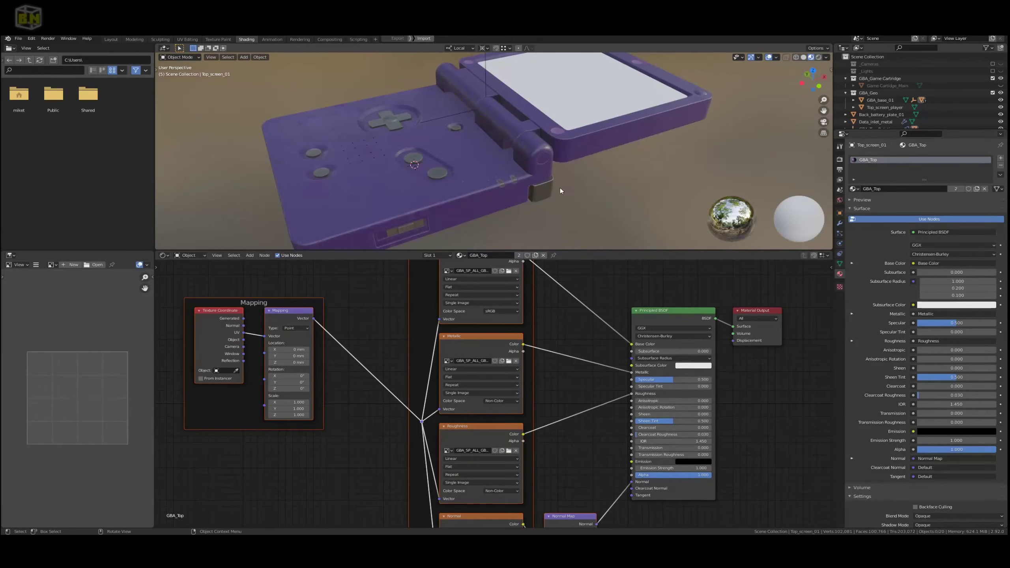
middle_click_drag(560, 188, 536, 138)
left_click(537, 138)
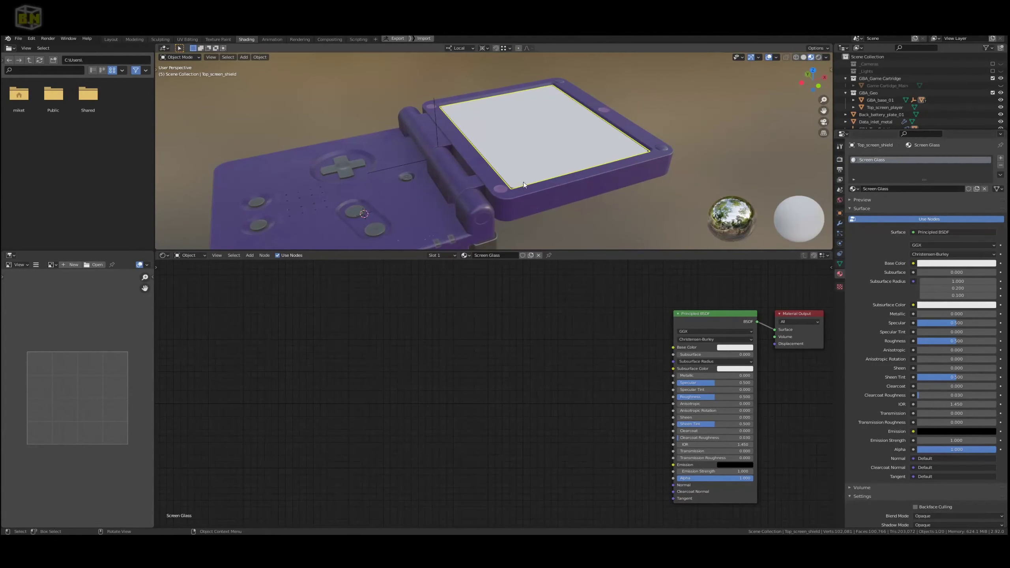
middle_click_drag(529, 177, 560, 165)
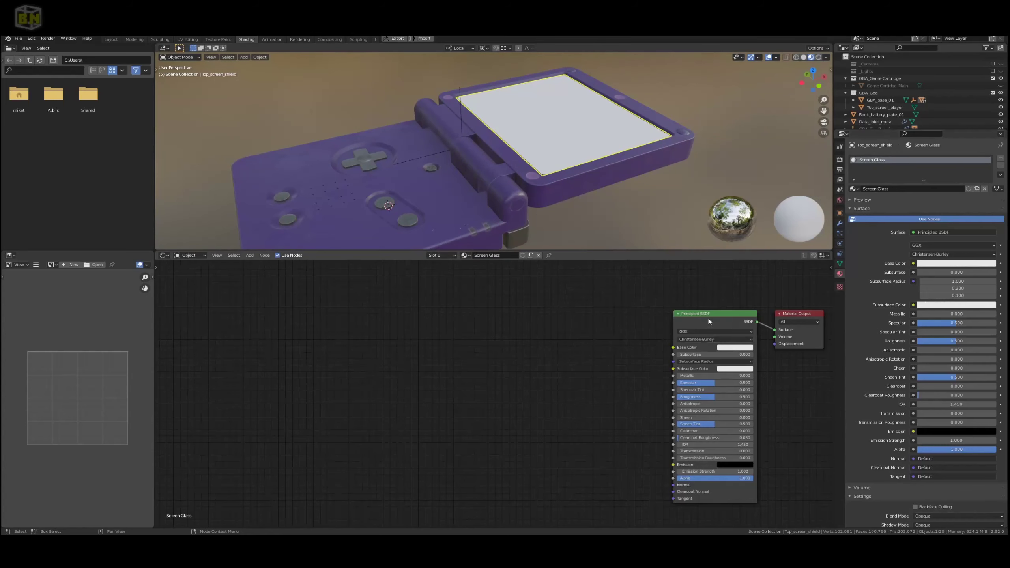
left_click_drag(705, 314, 685, 314)
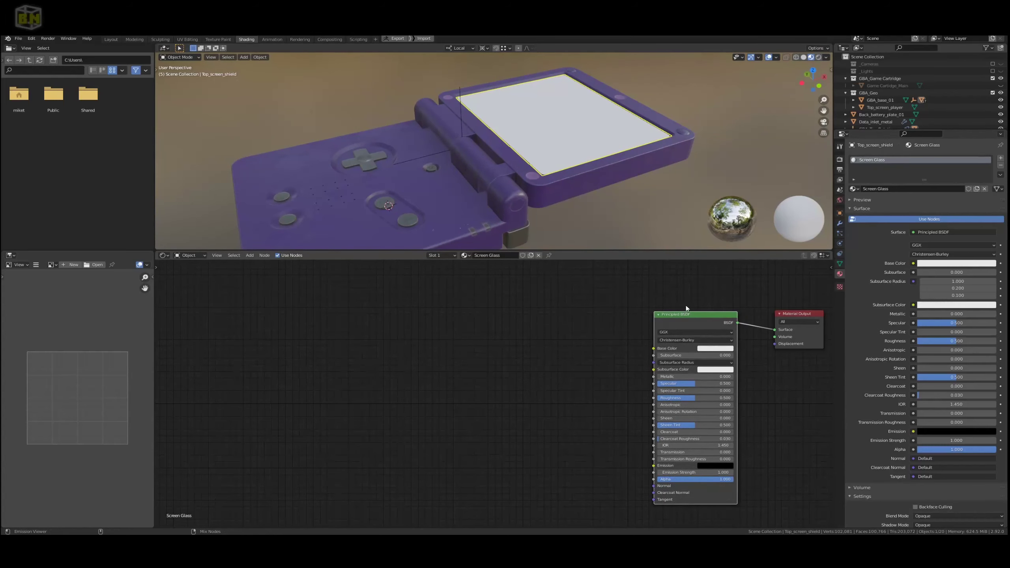
key("ctrl+shift+t")
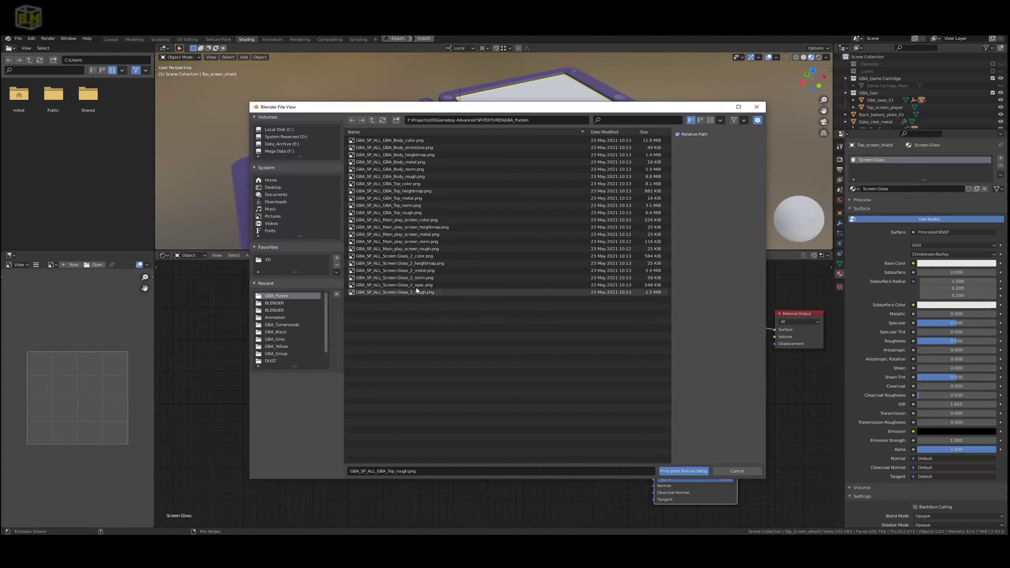
left_click(400, 258)
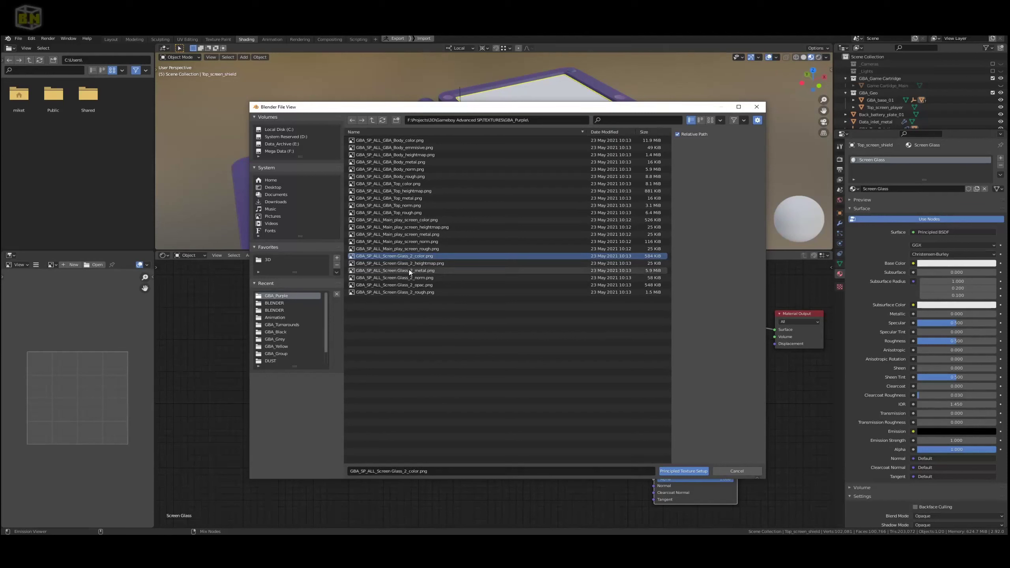
left_click(409, 270, "ctrl")
left_click(405, 278, "ctrl")
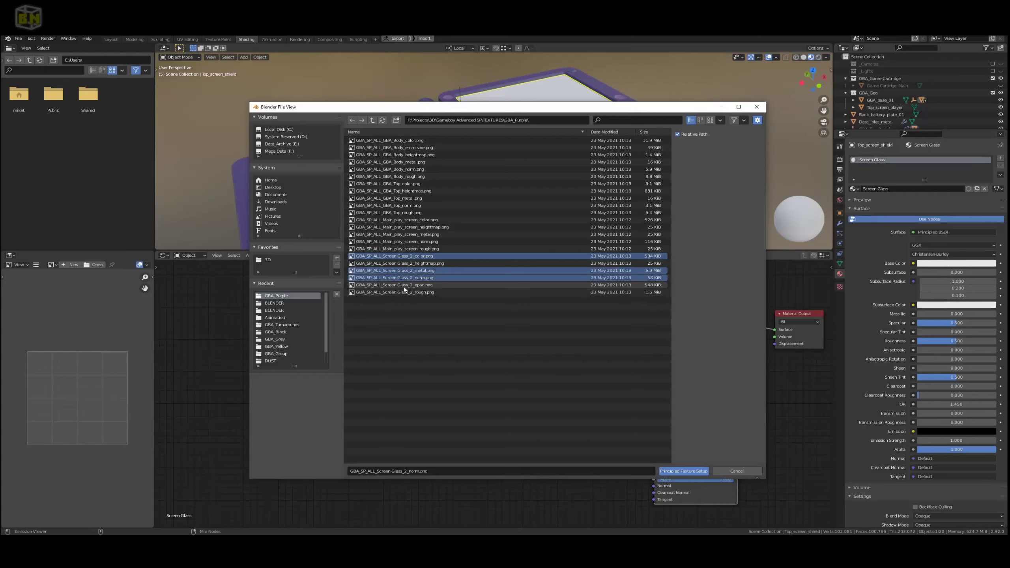
left_click(403, 285, "ctrl")
left_click(409, 292, "ctrl")
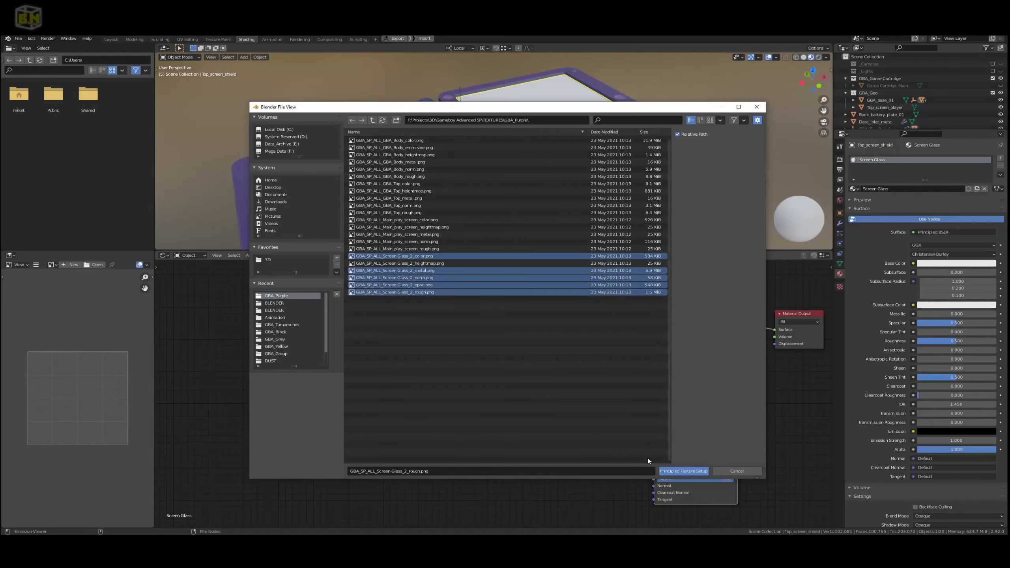
left_click(684, 471)
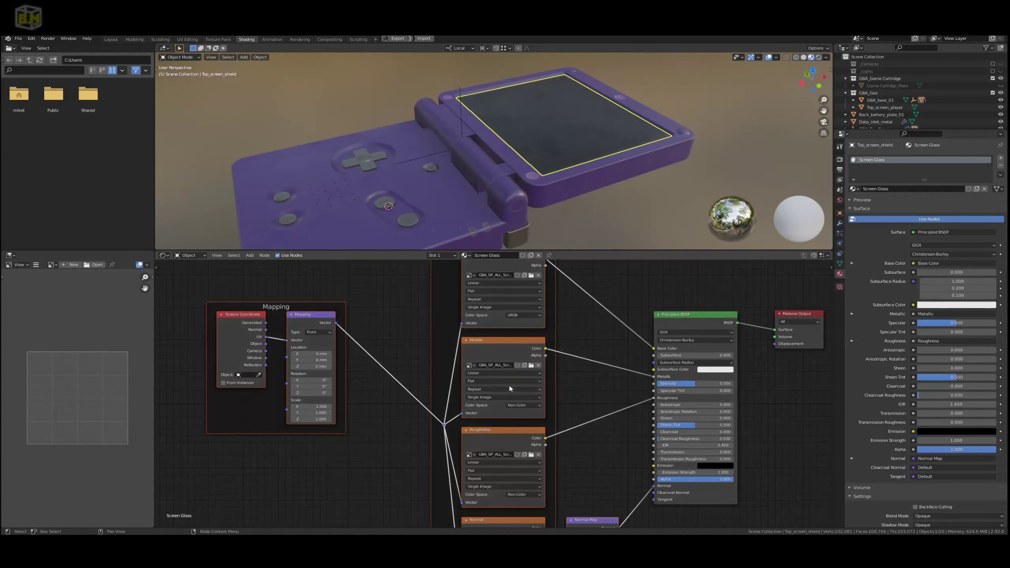
Check the generated Screen Glass node network and delete the Top_screen_shield object covering the display
scroll(509, 382, "down", 3)
scroll(510, 379, "down", 2)
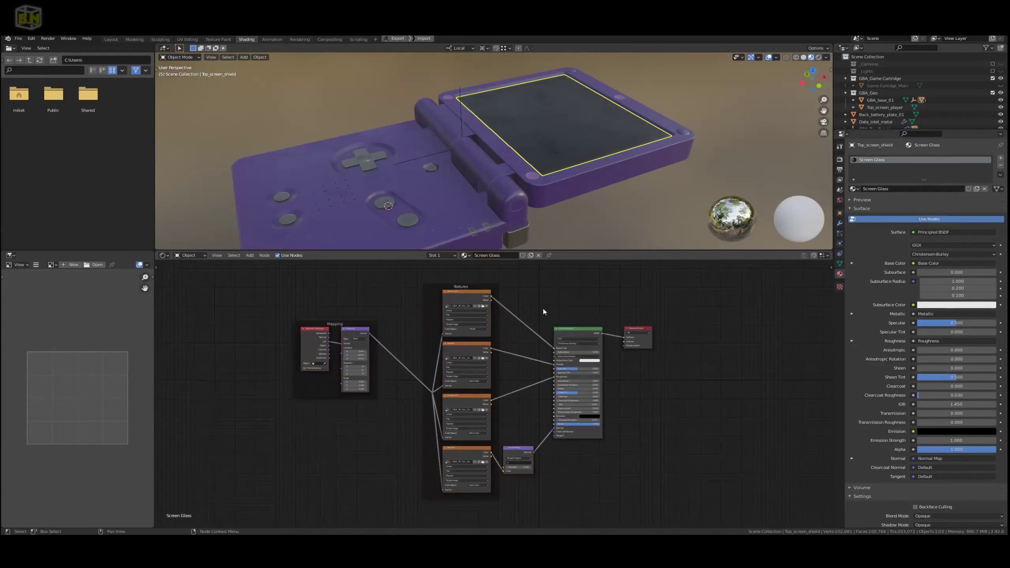
scroll(497, 416, "up", 2)
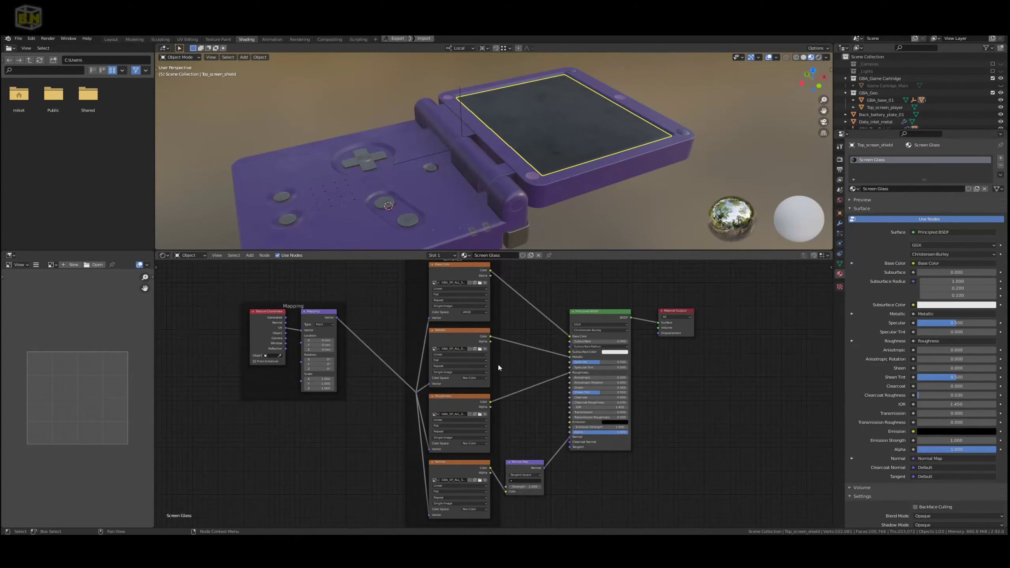
scroll(497, 363, "up", 2)
scroll(497, 363, "down", 2)
middle_click_drag(498, 365, 448, 385)
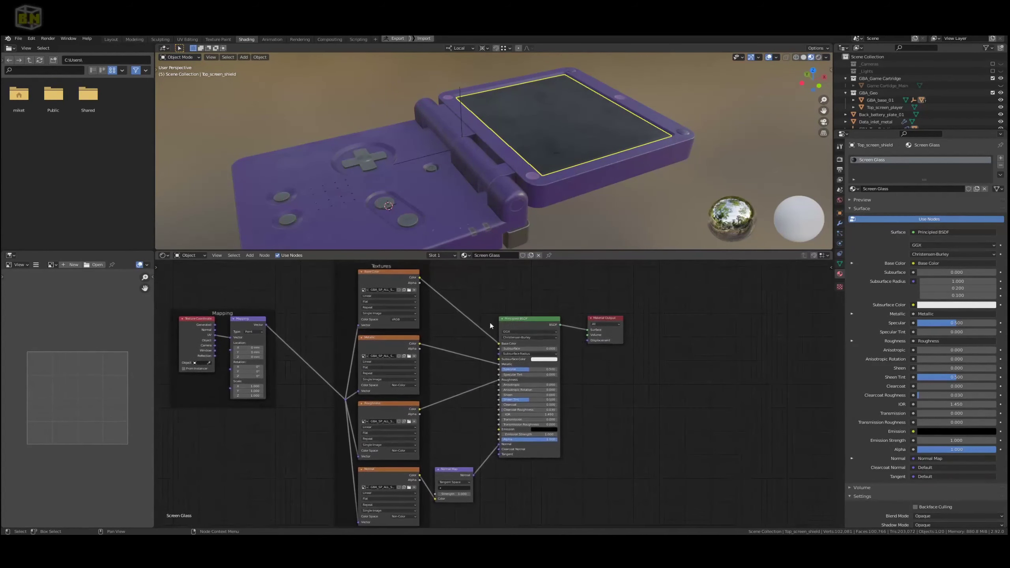
left_click(545, 150)
left_click(536, 162)
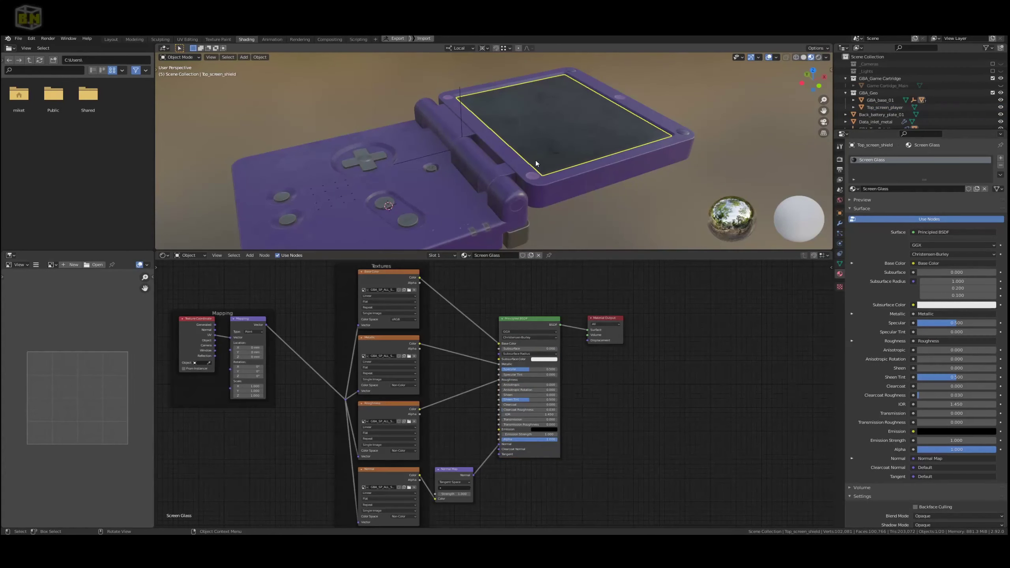
key("Delete")
Run Principled Texture Setup on Top_screen_player's Main_play_screen material with the Main_play_screen color, metal, norm and rough PNGs
left_click(547, 146)
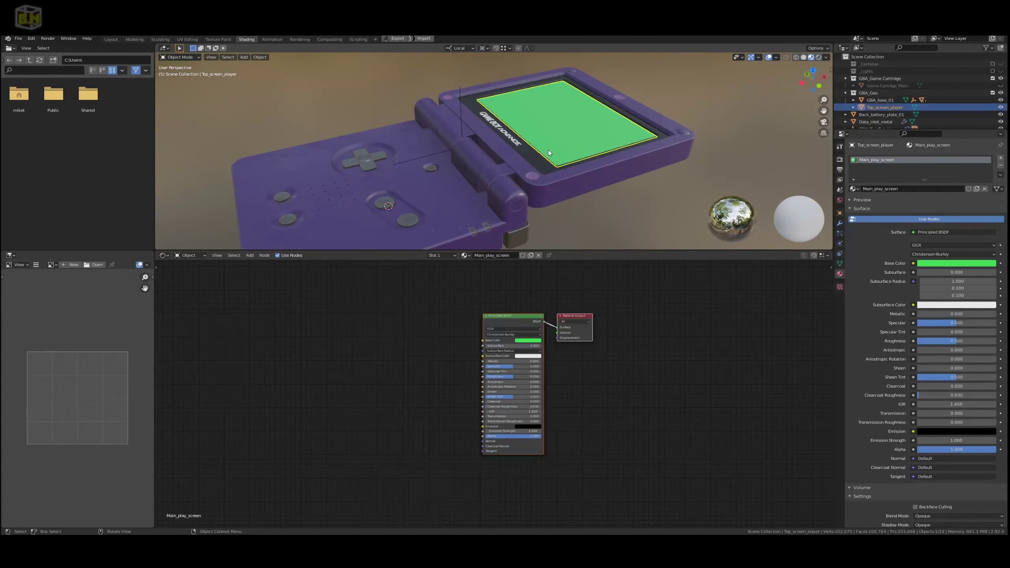
mouse_move(547, 161)
middle_mouse_down()
mouse_move(526, 179)
mouse_move(542, 160)
middle_mouse_up()
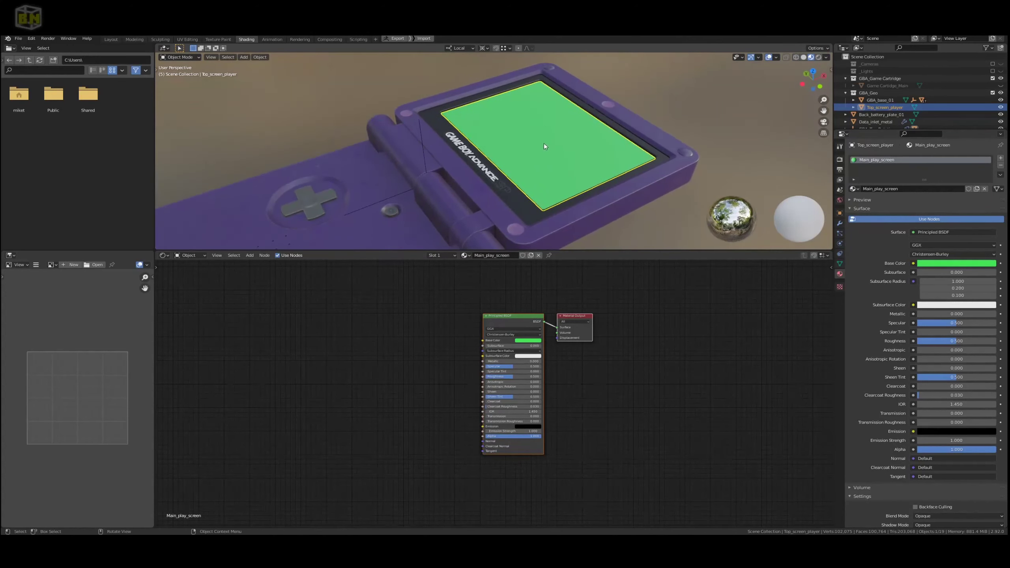
left_click(525, 317)
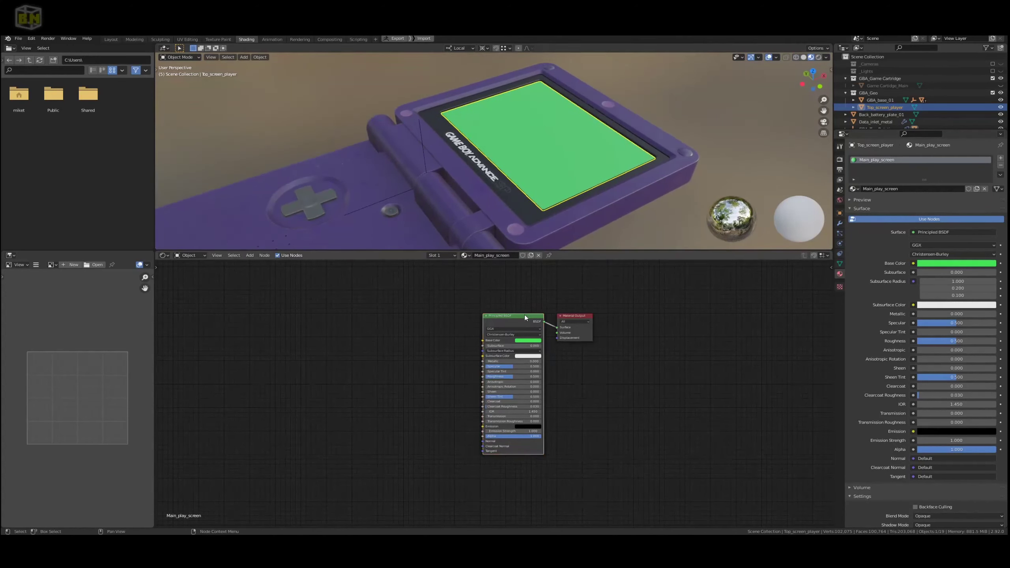
key("ctrl+shift+t")
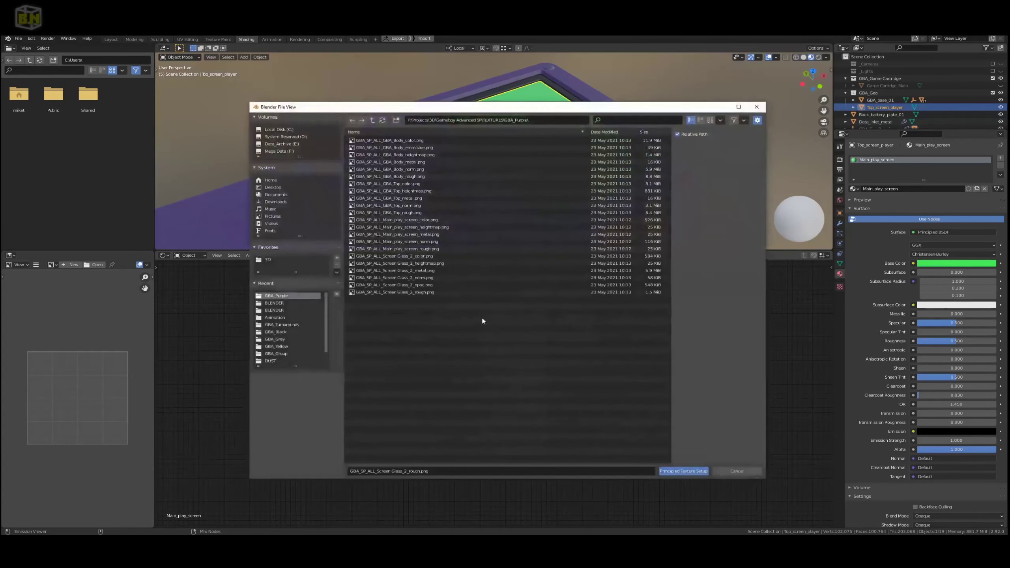
left_click(401, 220)
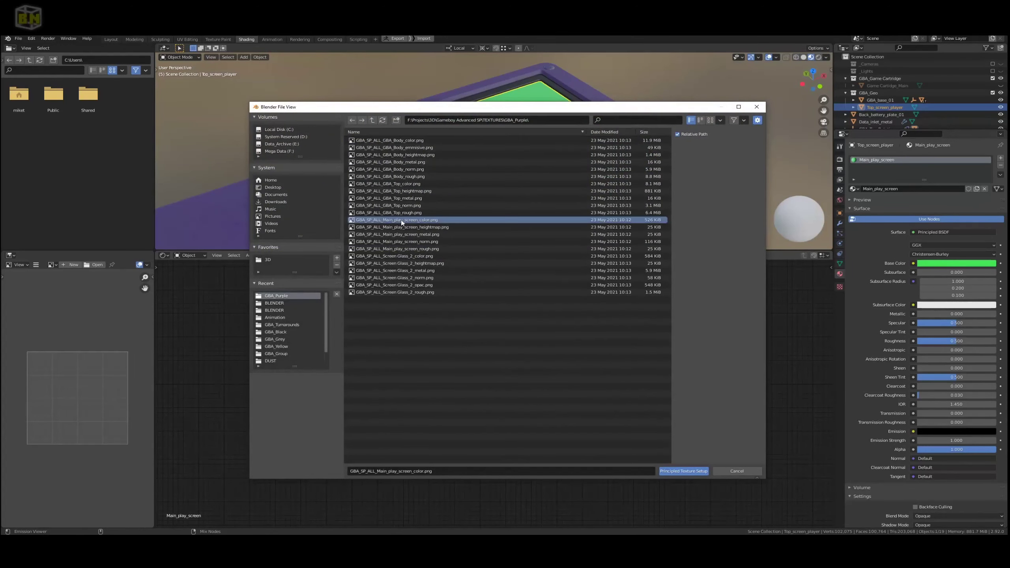
left_click(413, 234, "ctrl")
left_click(417, 242, "ctrl")
left_click(415, 248, "ctrl")
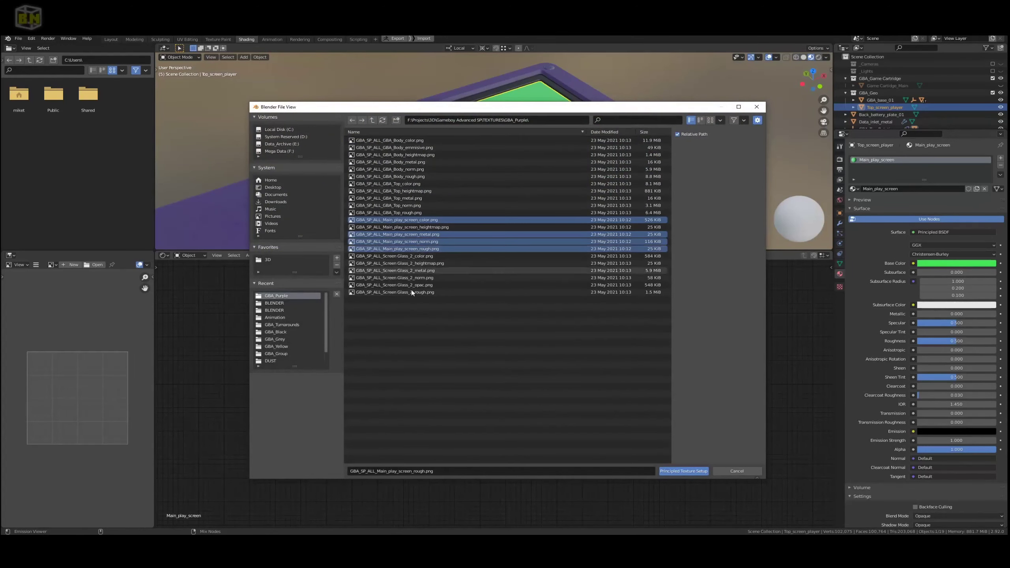
left_click(684, 471)
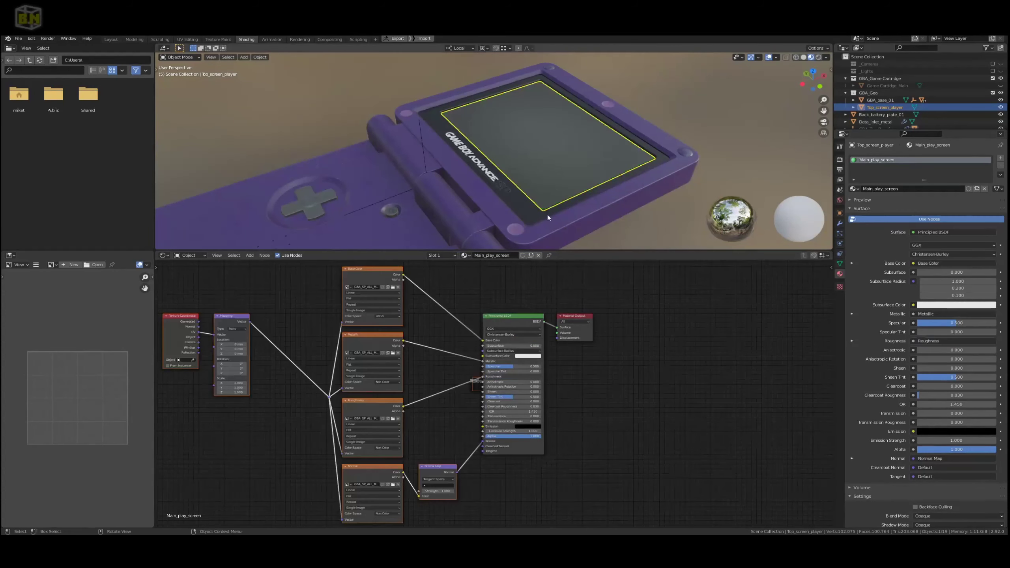
Inspect the textured handheld from several angles along with the Main_play_screen and GBA_Body node networks, selecting GBA_base_01
scroll(517, 186, "down", 5)
left_click(534, 208)
middle_click_drag(533, 209, 533, 183)
scroll(523, 203, "up", 3)
mouse_move(532, 180)
middle_mouse_down()
mouse_move(509, 143)
mouse_move(470, 199)
mouse_move(431, 142)
mouse_move(490, 189)
mouse_move(484, 173)
mouse_move(519, 242)
mouse_move(495, 190)
mouse_move(520, 169)
mouse_move(547, 179)
middle_mouse_up()
scroll(509, 171, "up", 3)
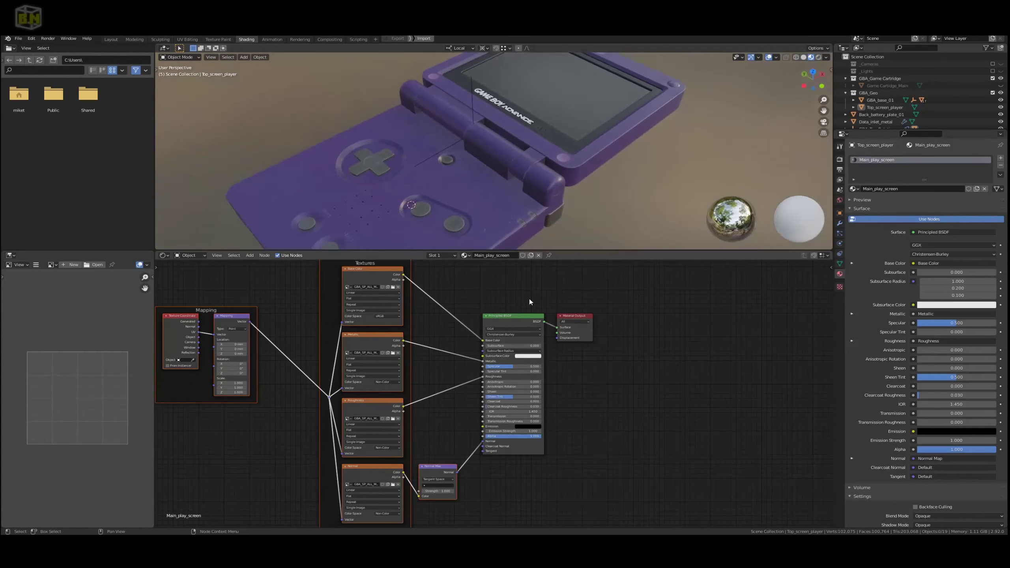
middle_click_drag(528, 298, 555, 300)
scroll(580, 300, "down", 1)
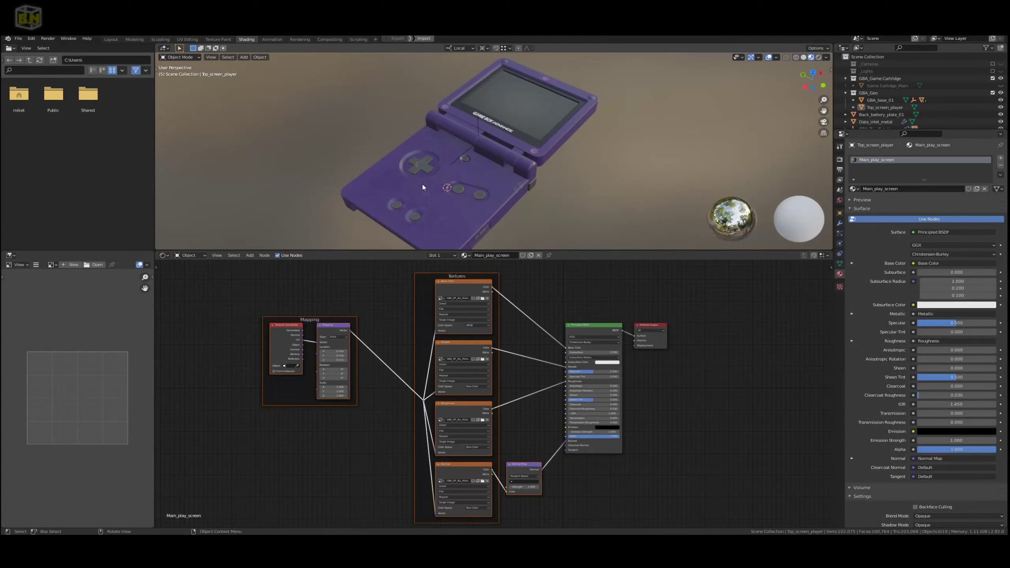
left_click(444, 202)
mouse_move(448, 210)
middle_mouse_down()
mouse_move(438, 214)
mouse_move(445, 220)
mouse_move(502, 181)
mouse_move(463, 210)
middle_mouse_up()
scroll(438, 215, "up", 2)
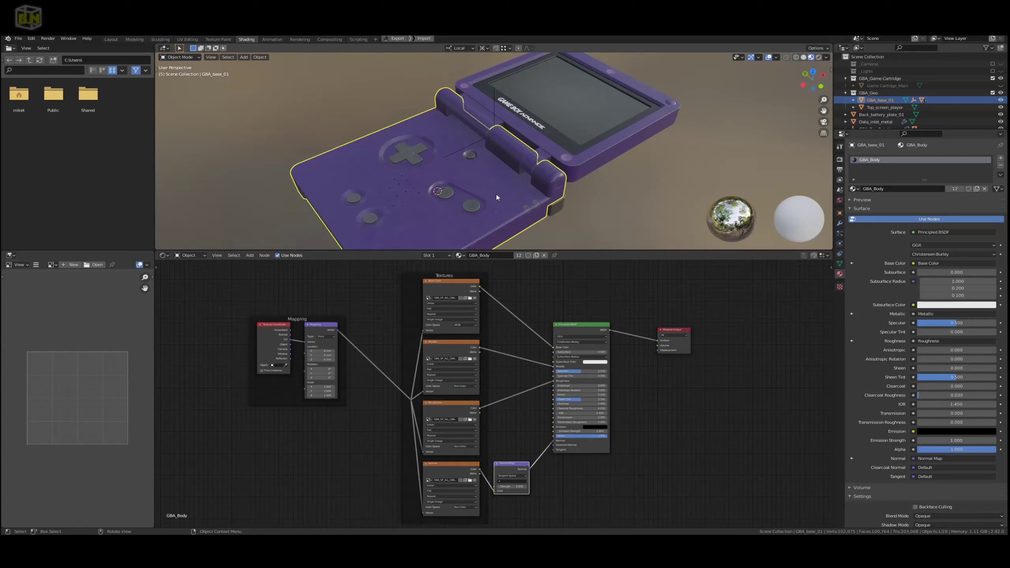
scroll(497, 198, "down", 2)
middle_click_drag(497, 198, 469, 187)
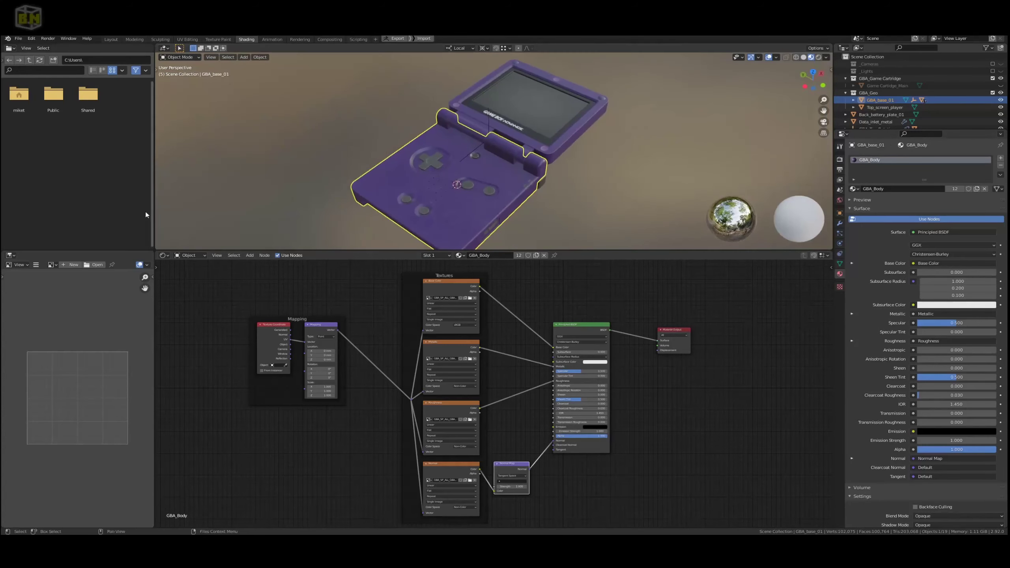
Switch to the Modeling workspace in Object Mode, collapse the GBA_Geo collection in the scene hierarchy, and select it
left_click(135, 39)
key("Tab")
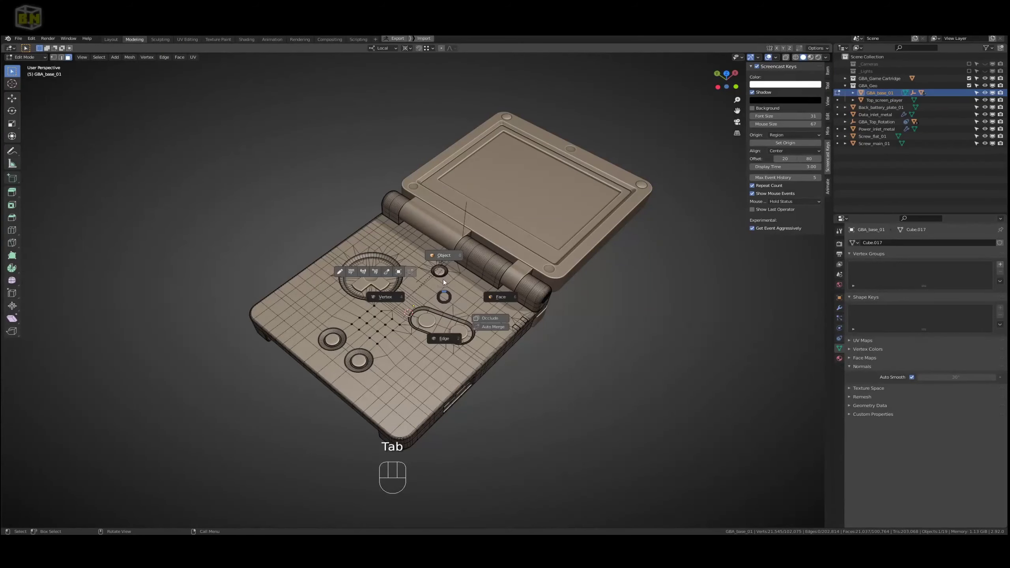
left_click(845, 88)
left_click(884, 142)
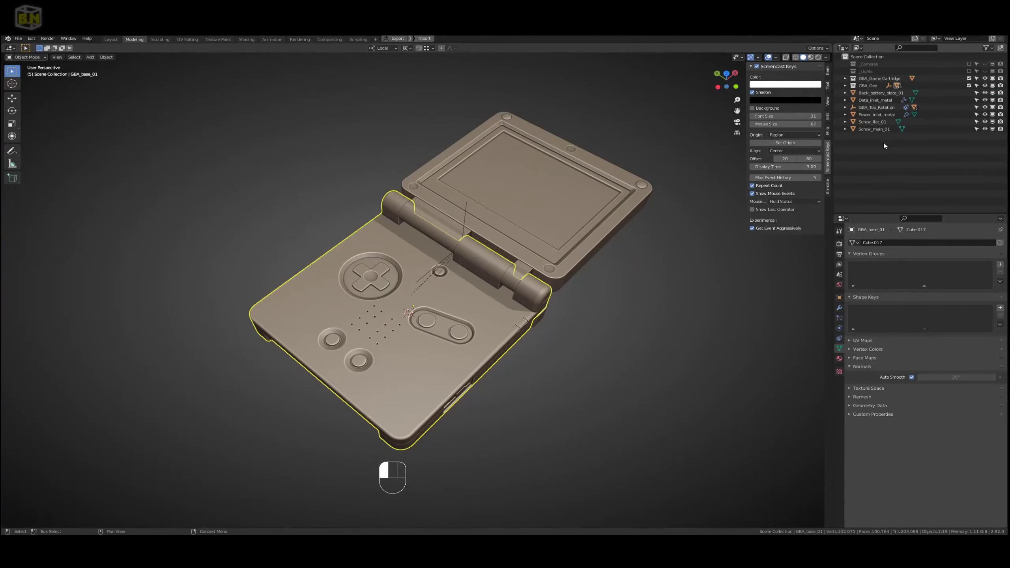
left_click(865, 90)
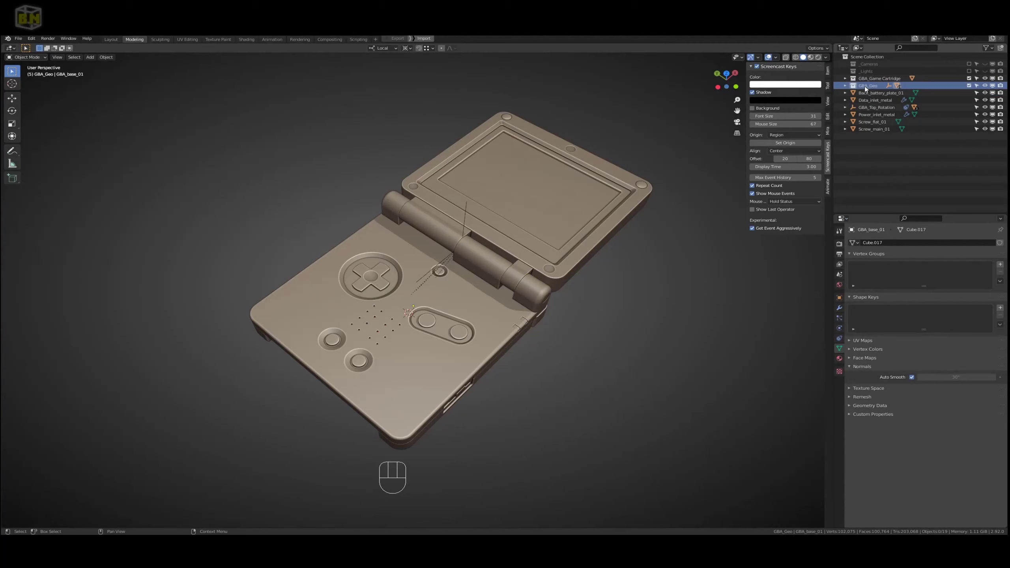
Duplicate the GBA_Geo collection with its objects and hide the original collection, selecting the copy instead
right_click_drag(865, 89, 803, 95)
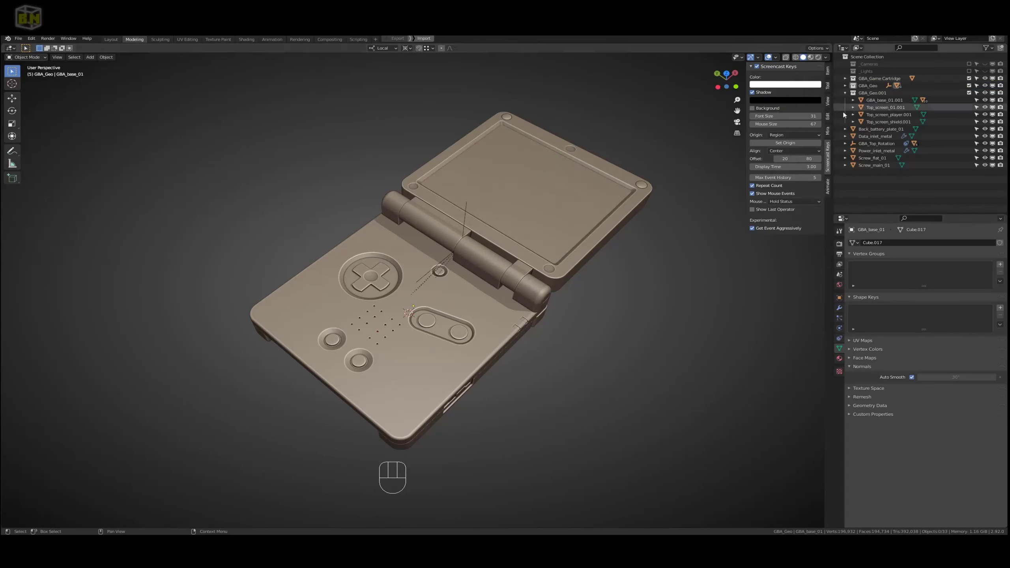
left_click(846, 92)
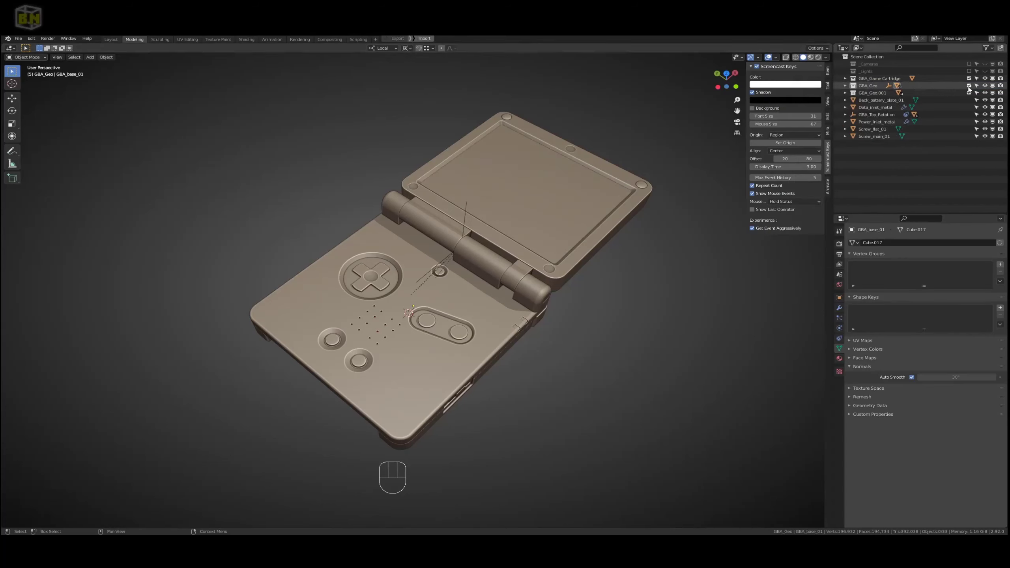
left_click(986, 86)
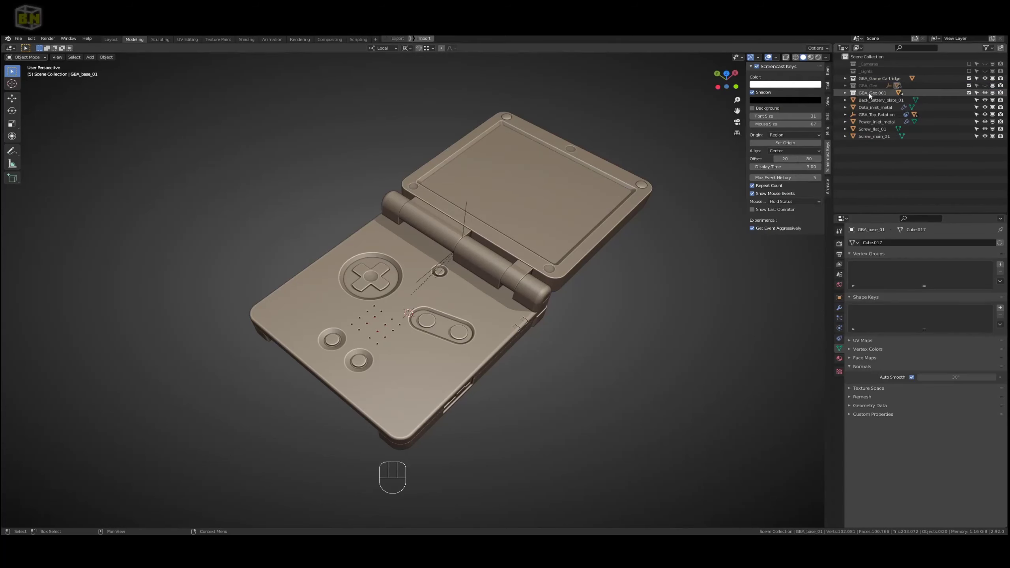
left_click(870, 93)
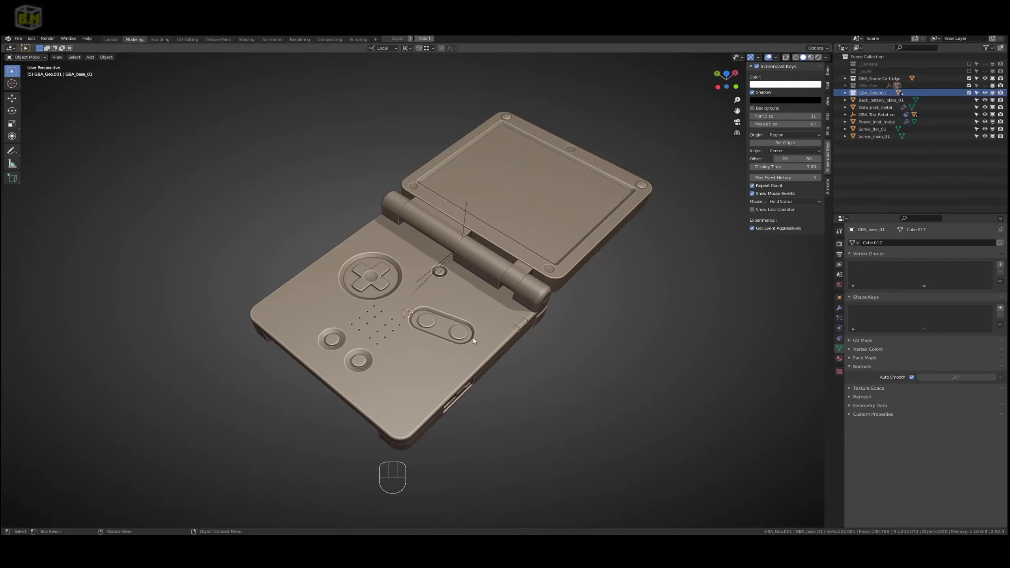
middle_click_drag(474, 338, 461, 354)
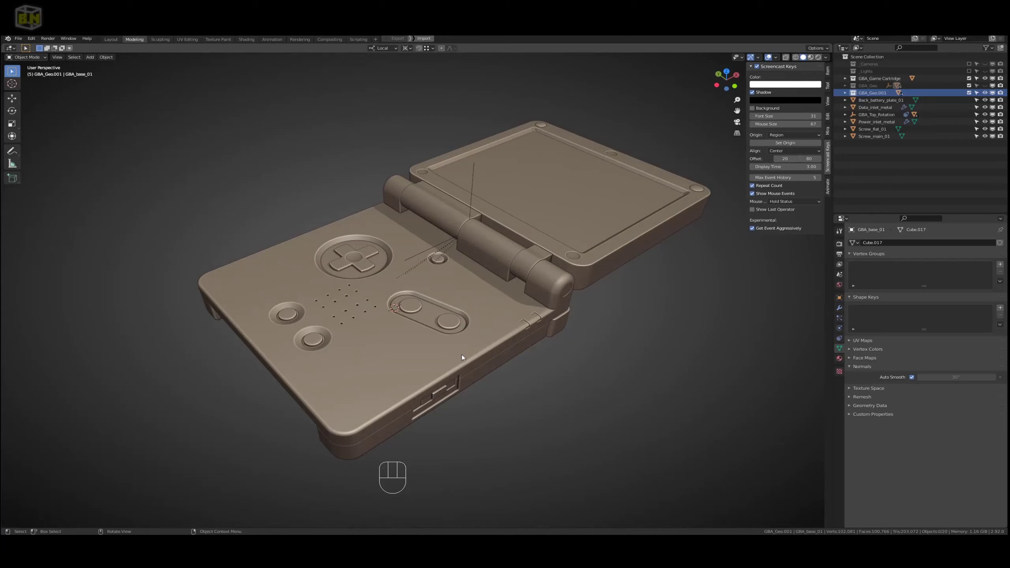
middle_click_drag(512, 289, 467, 321)
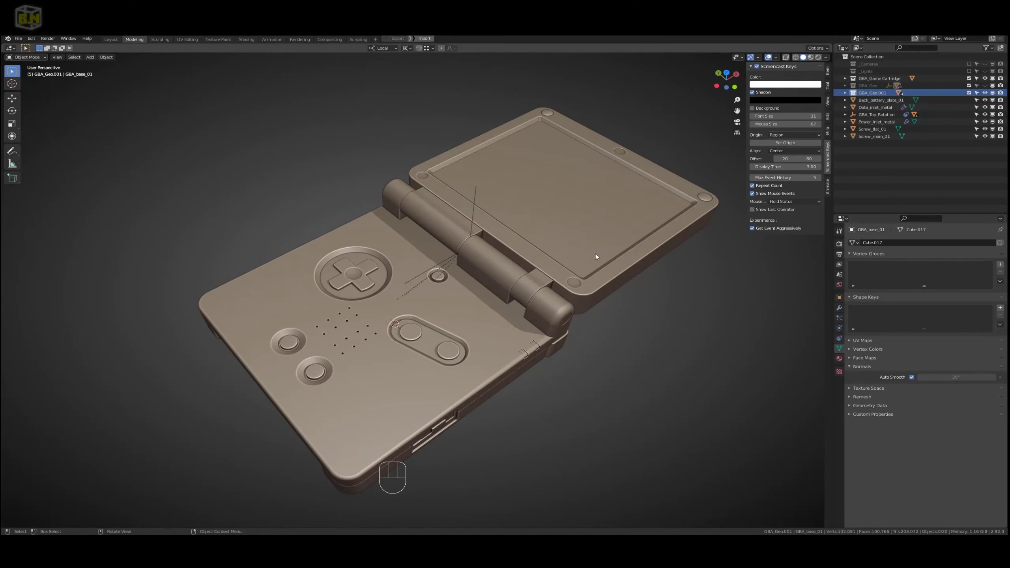
Rename the duplicated collection as GBA_Geo_Yellow
double_click(872, 94)
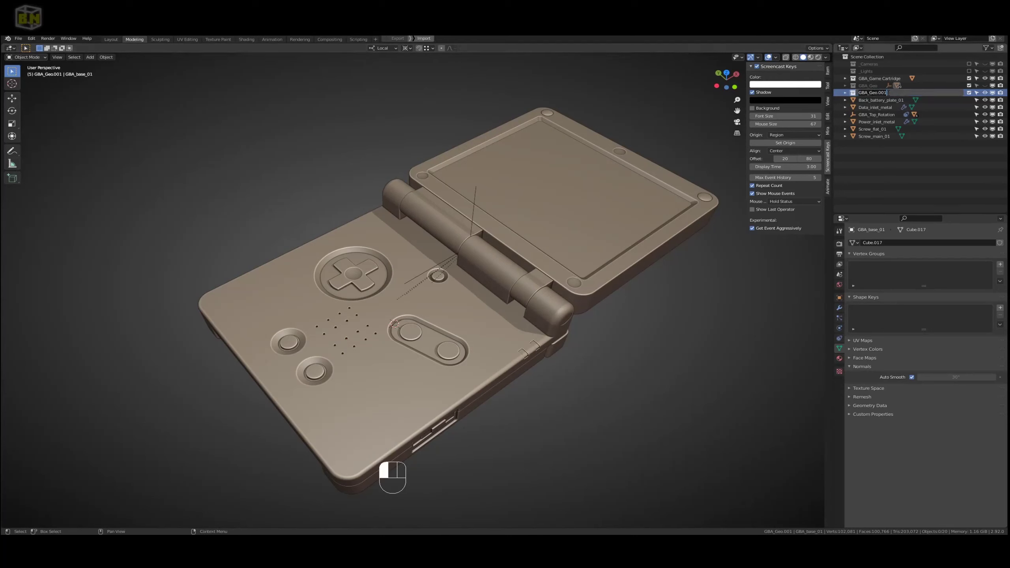
key("shift+Left")
key("shift+Left")
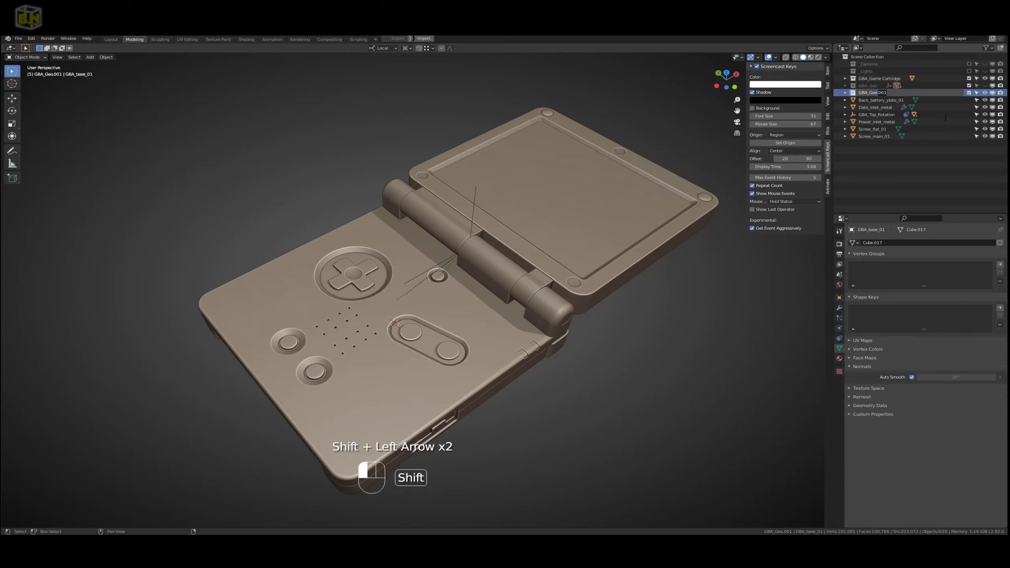
key("BackSpace")
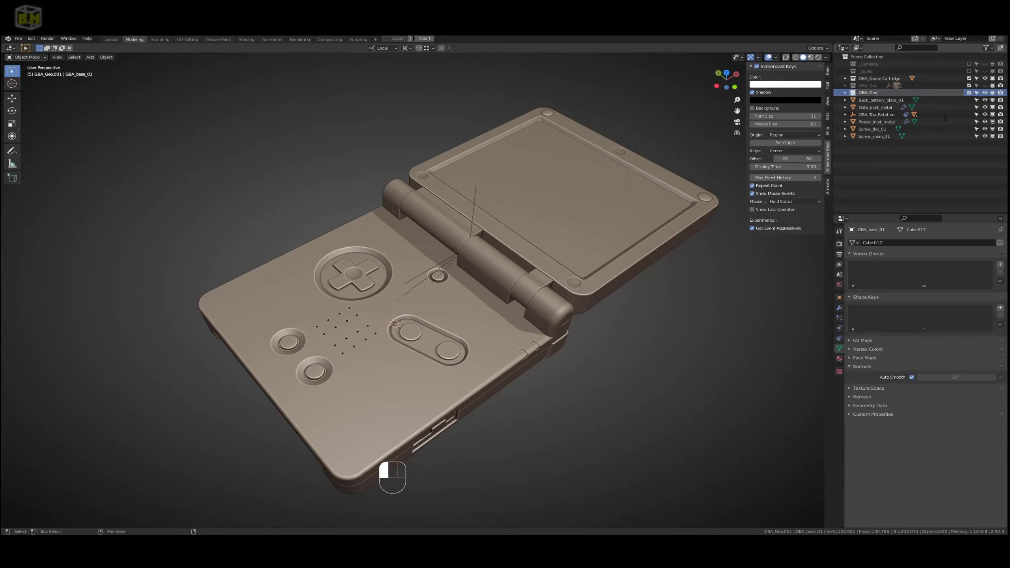
type("_Yellow")
key("Return")
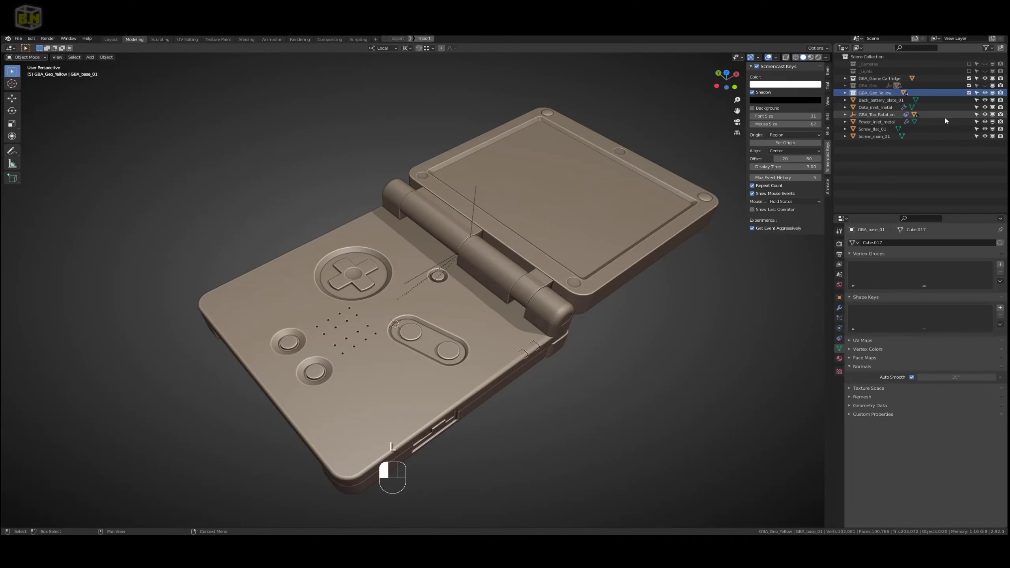
Switch to the Shading workspace and select the duplicated handheld body in the GBA_Geo_Yellow collection
left_click(247, 40)
mouse_move(446, 188)
middle_mouse_down()
mouse_move(458, 197)
mouse_move(454, 222)
middle_mouse_up()
scroll(458, 197, "up", 3)
left_click(458, 223)
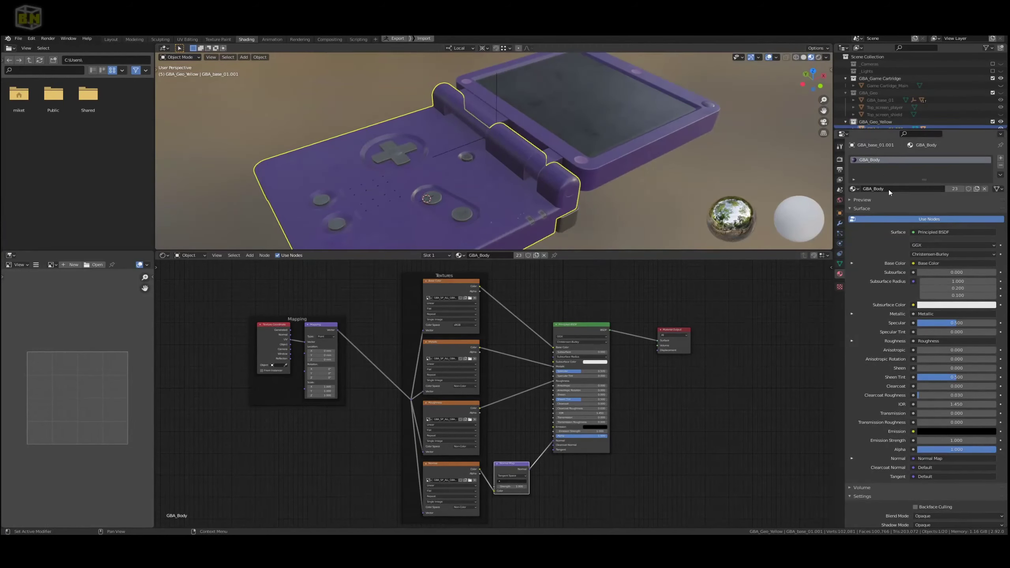
Examine the duplicated body's surface and side switch up close, along with its GBA_Body texture nodes
middle_click_drag(489, 192, 470, 198)
scroll(468, 202, "down", 2)
scroll(469, 202, "up", 2)
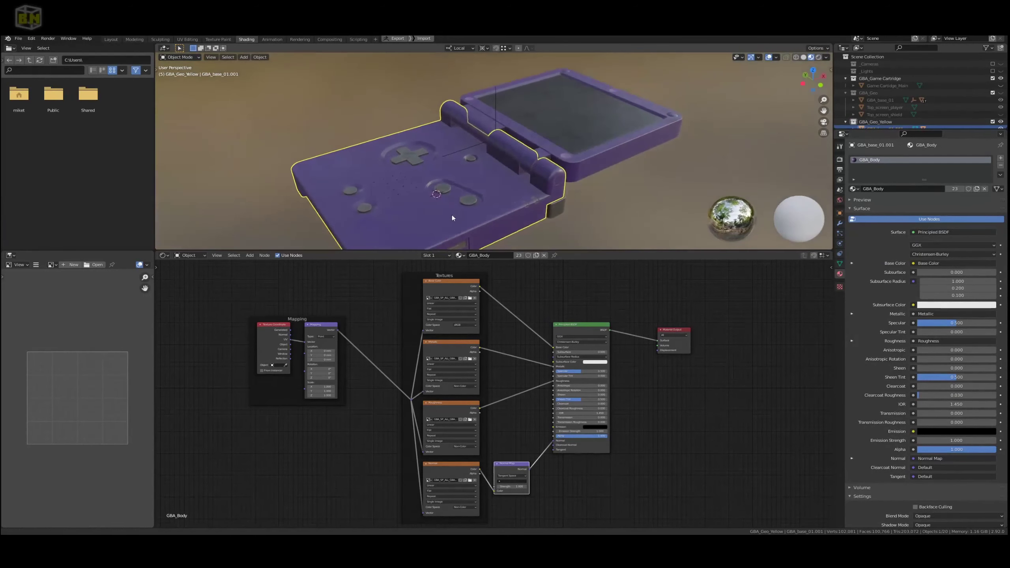
scroll(452, 218, "up", 2)
scroll(496, 174, "up", 2)
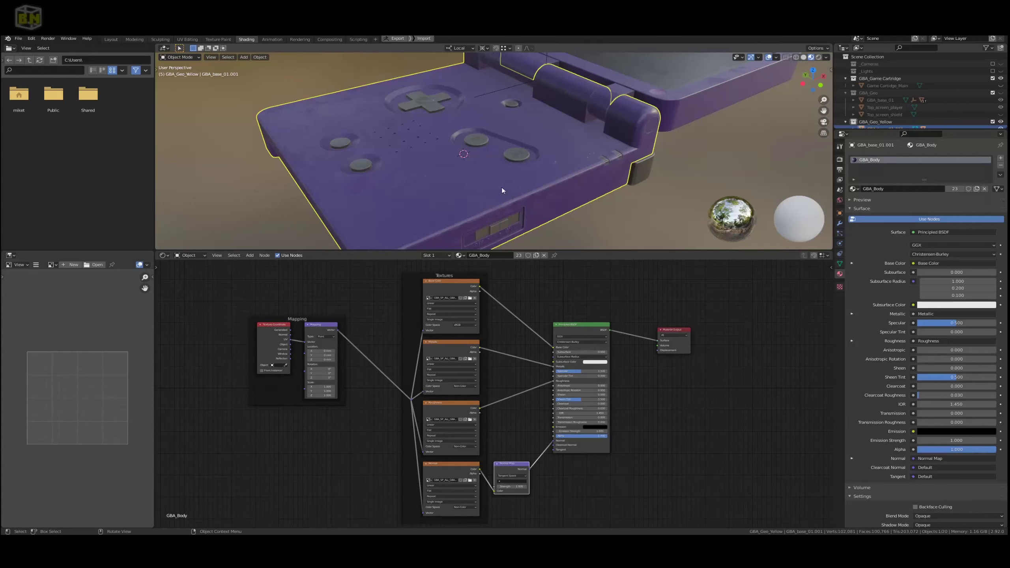
scroll(499, 194, "up", 3)
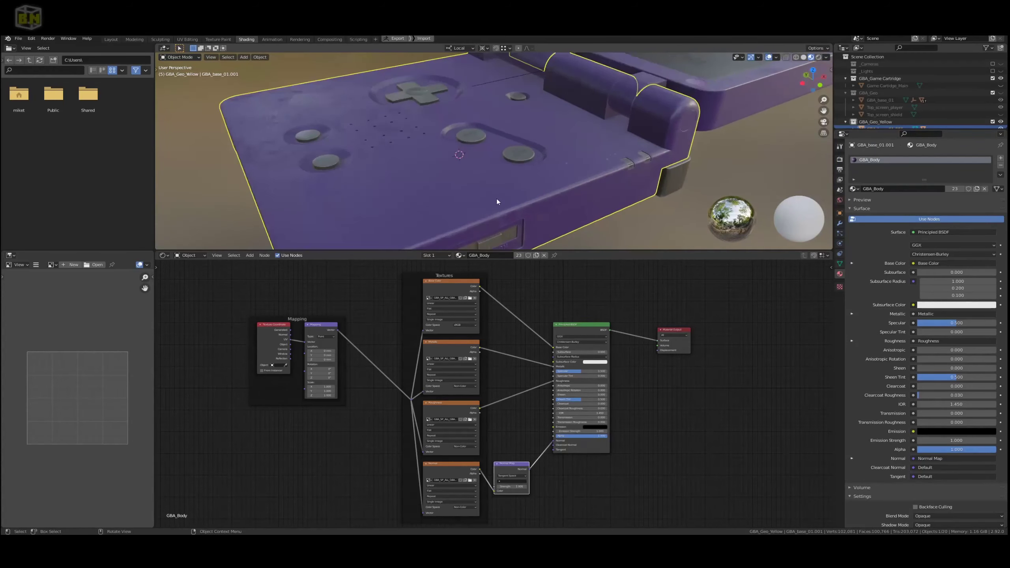
middle_click_drag(497, 201, 513, 164, "shift")
scroll(536, 334, "up", 2)
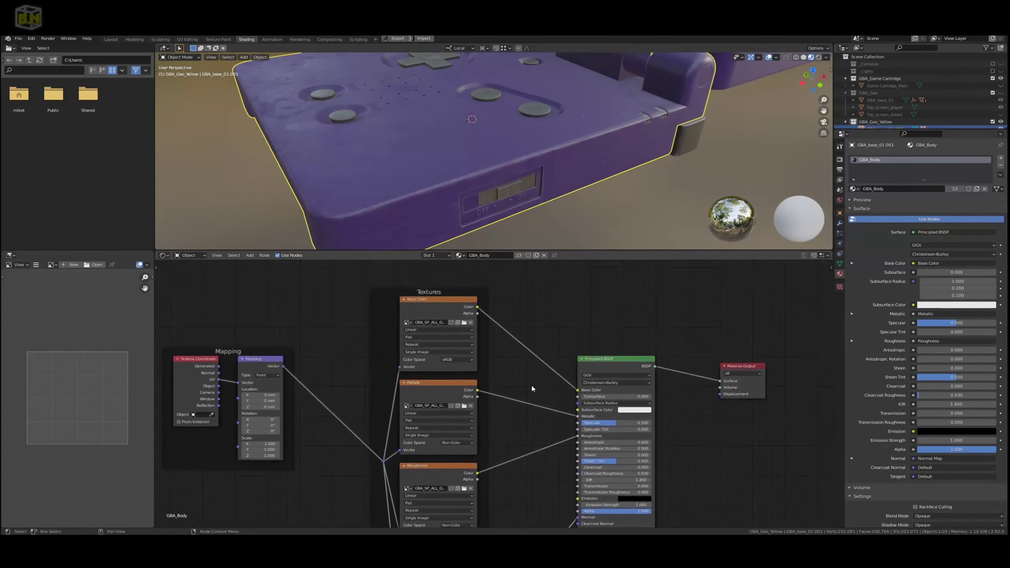
scroll(532, 386, "up", 1)
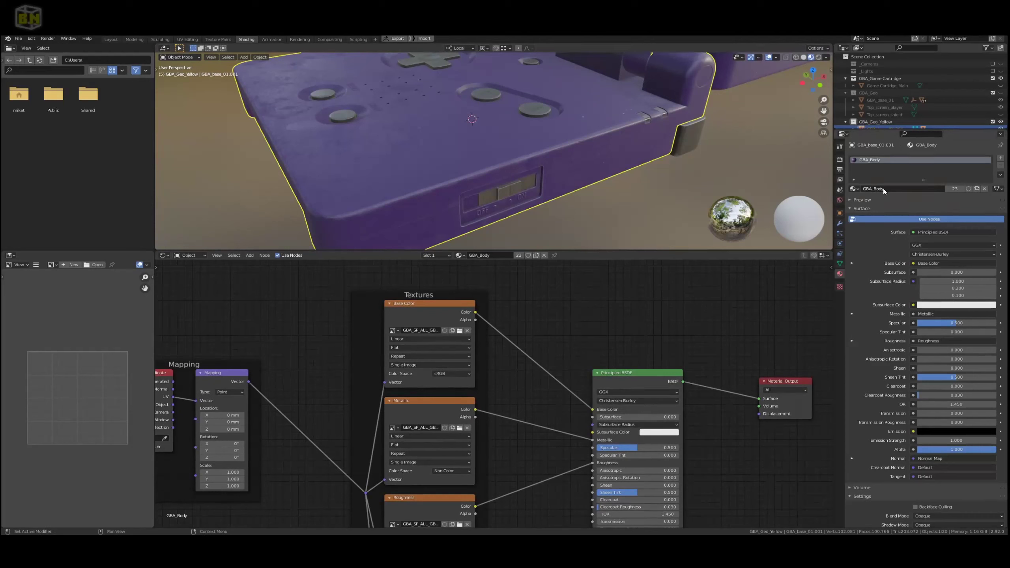
Make an independent copy of the GBA_Body material on the duplicated body and name it GBA_Body_Yellow
left_click(977, 189)
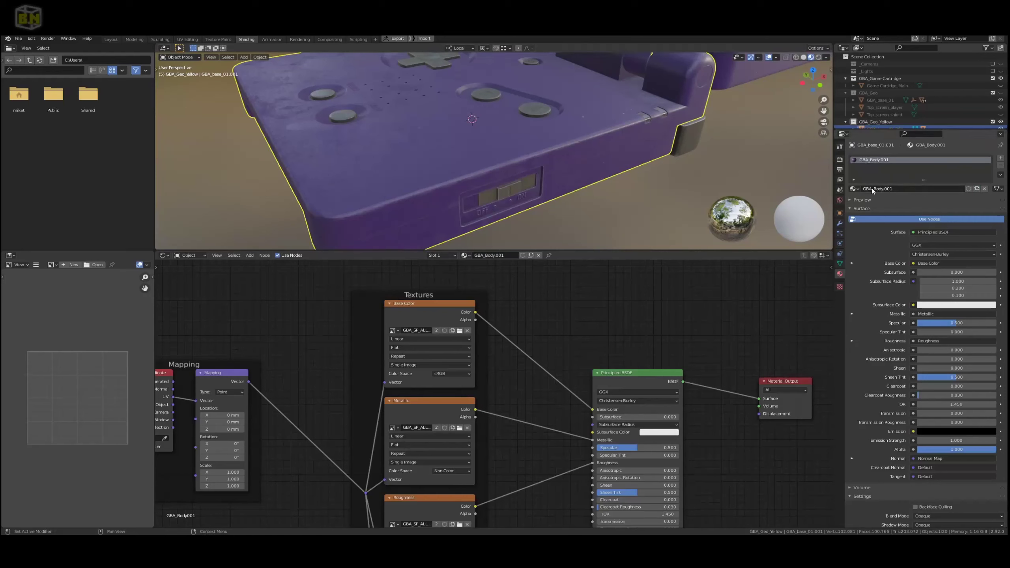
left_click(895, 190)
left_click(921, 193)
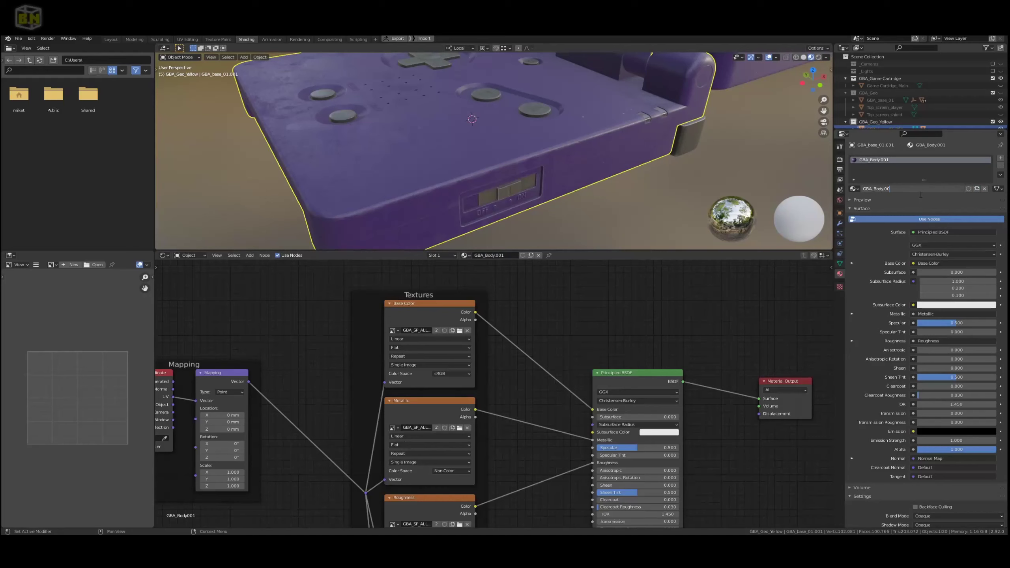
key("BackSpace")
key("BackSpace")
key("BackSpace")
type("_Yellow")
key("Return")
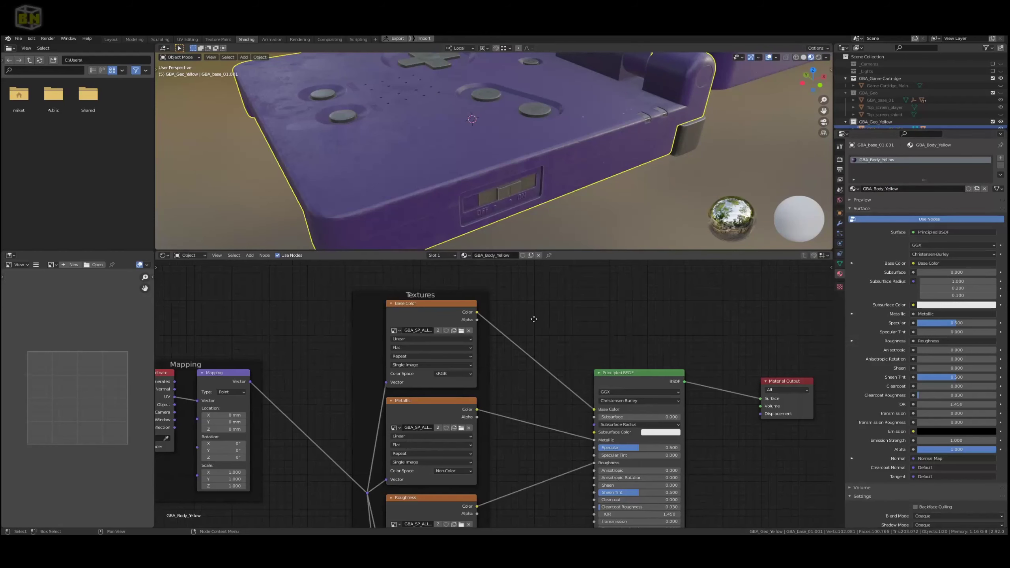
Load GBA_SP_ALL_GBA_Body_yellow_color.png from the GBA_Yellow textures folder into the Base Color texture node of GBA_Body_Yellow
middle_click_drag(501, 347, 569, 338)
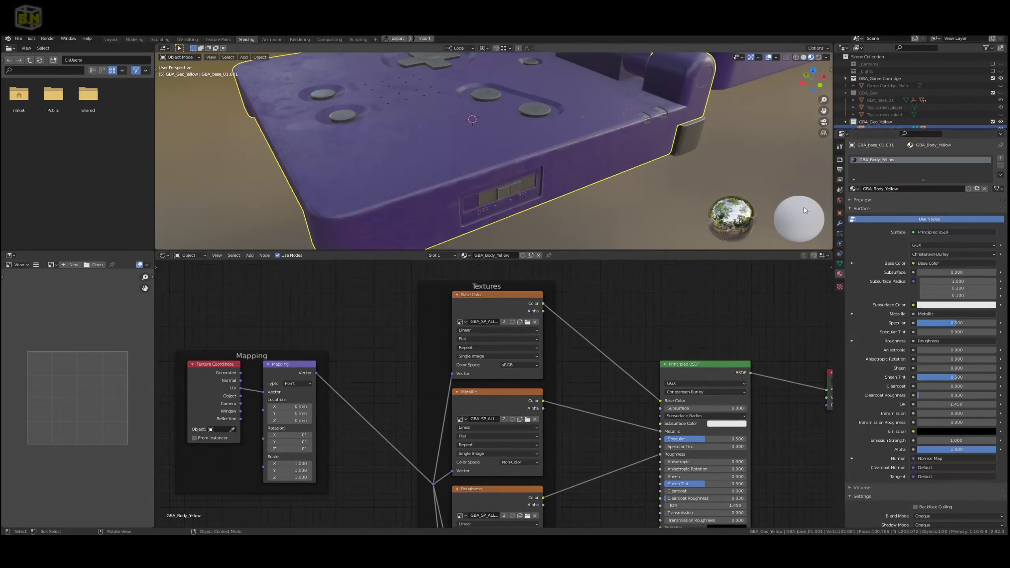
left_click(528, 322)
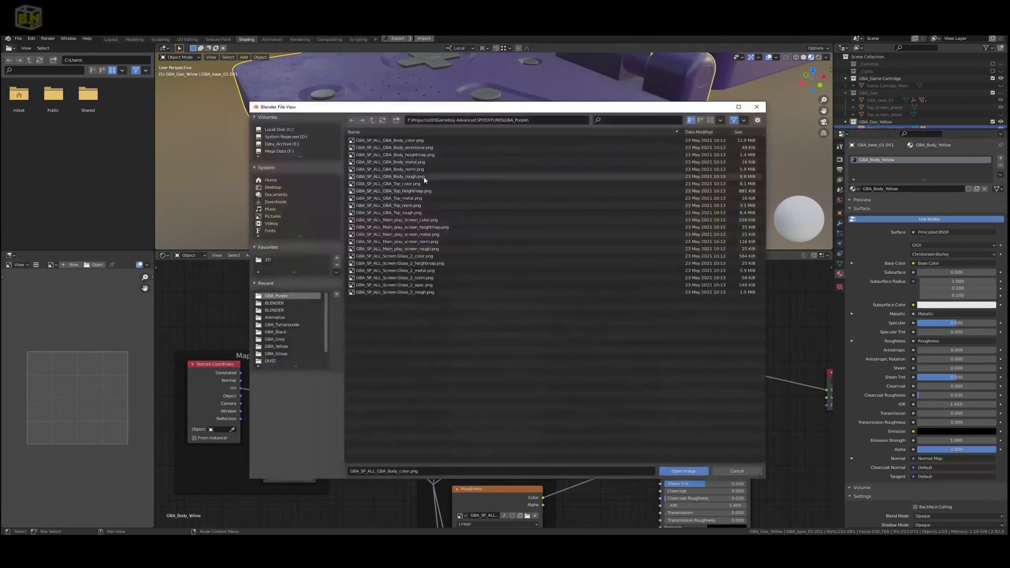
left_click(372, 121)
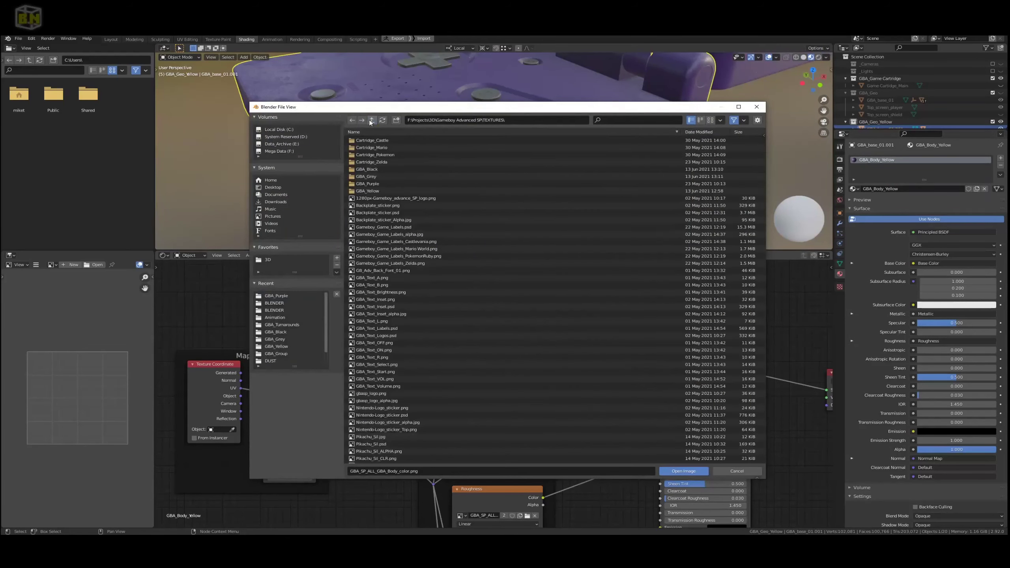
double_click(388, 155)
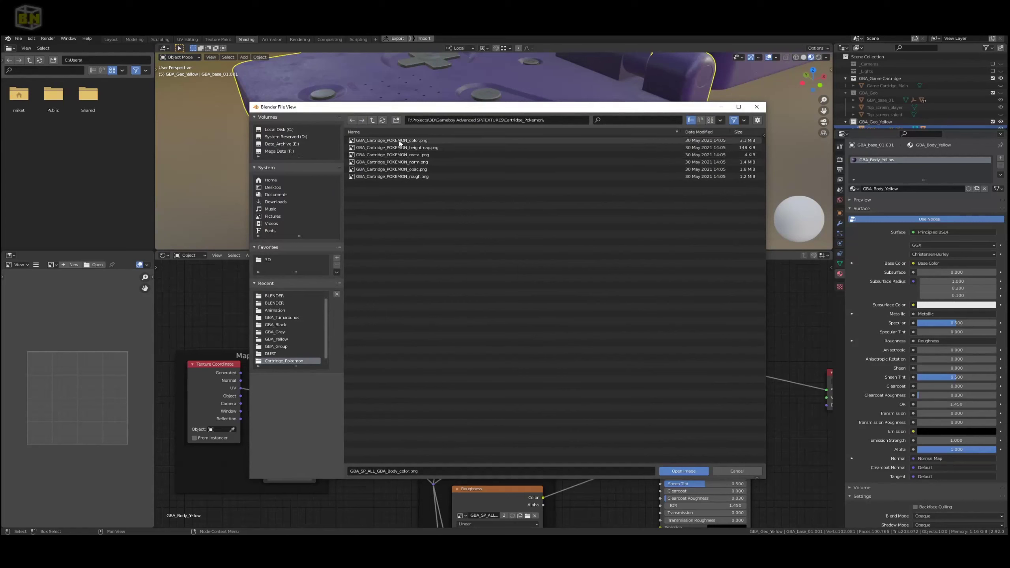
left_click(372, 120)
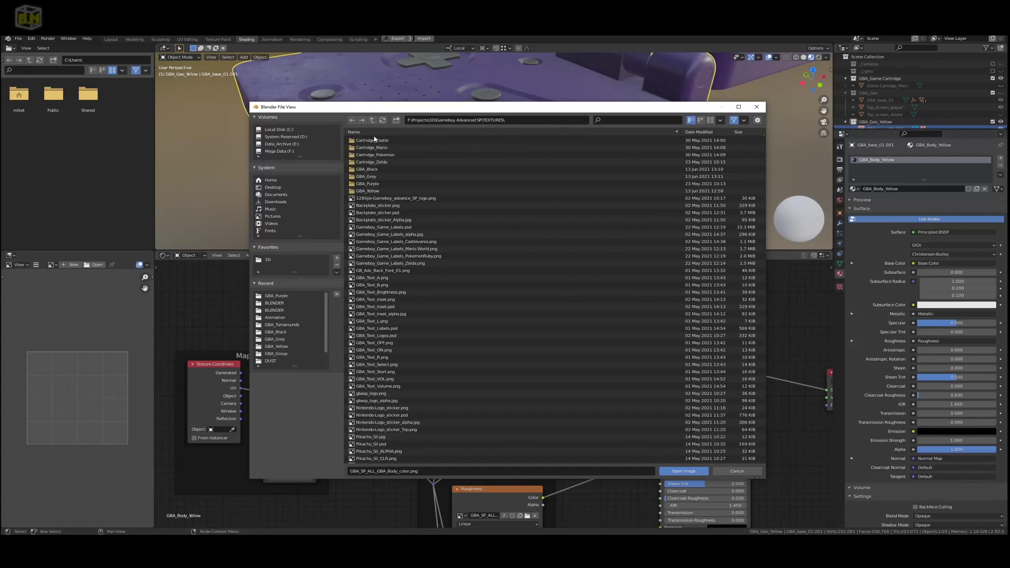
left_click(378, 191)
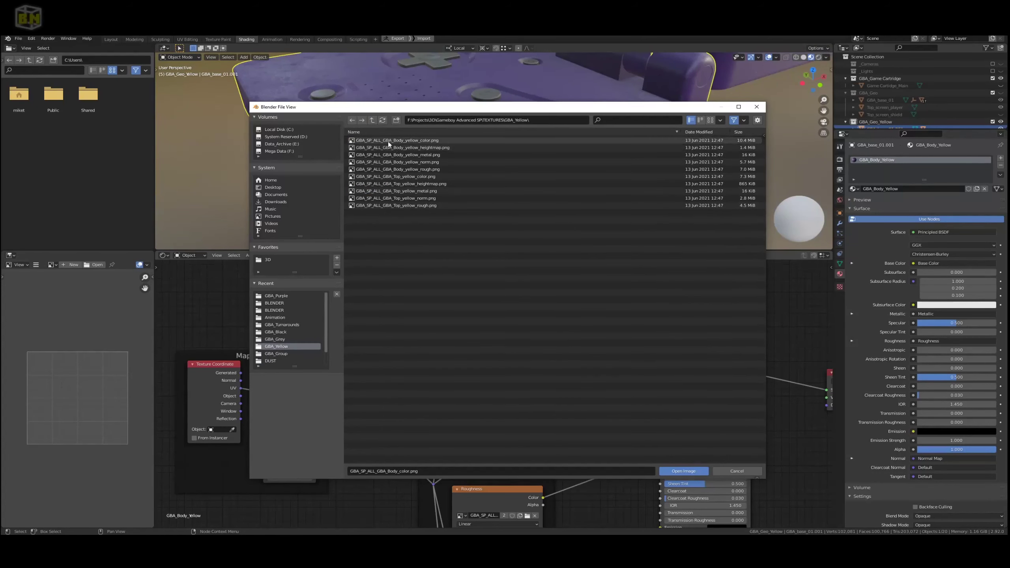
double_click(408, 141)
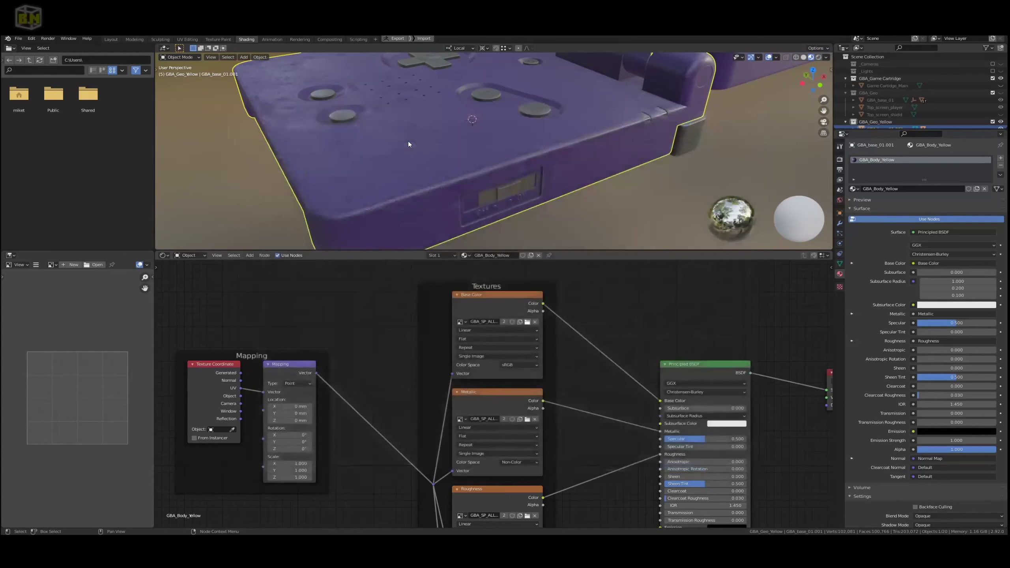
middle_click_drag(474, 199, 464, 201)
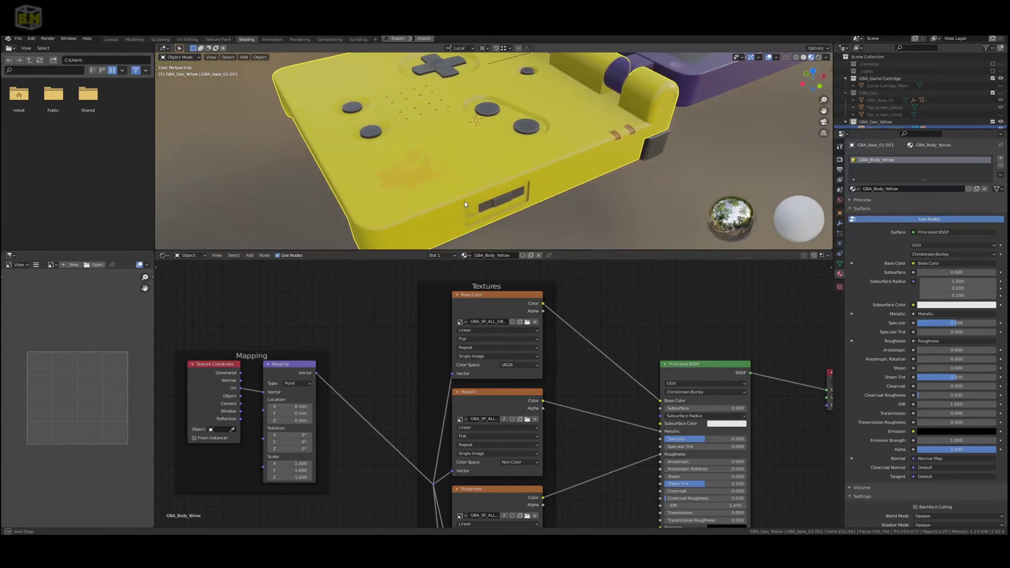
Load GBA_SP_ALL_GBA_Body_yellow_metal.png from the GBA_Yellow folder into the Metallic texture node
scroll(577, 375, "down", 1, "shift")
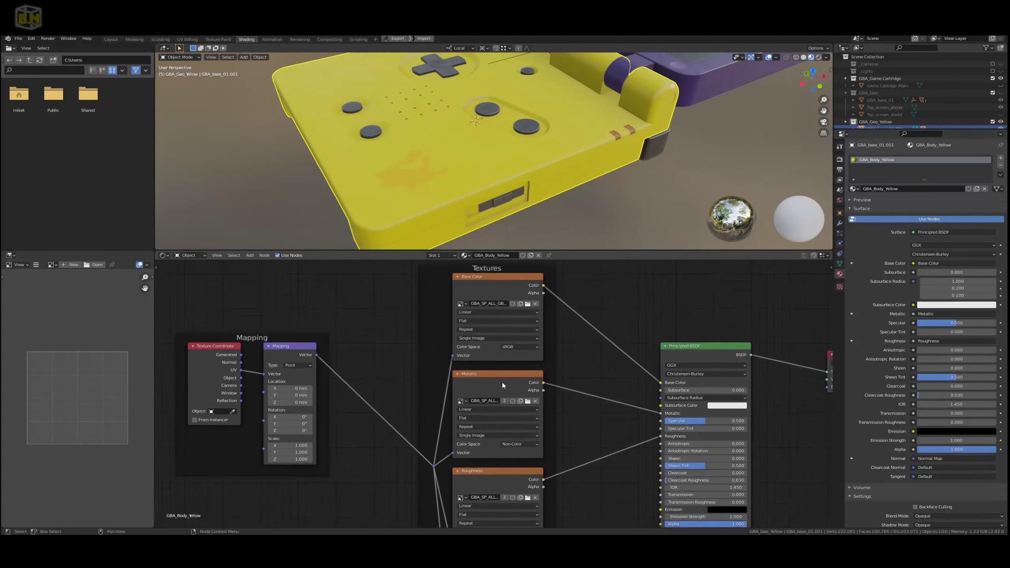
left_click(527, 401)
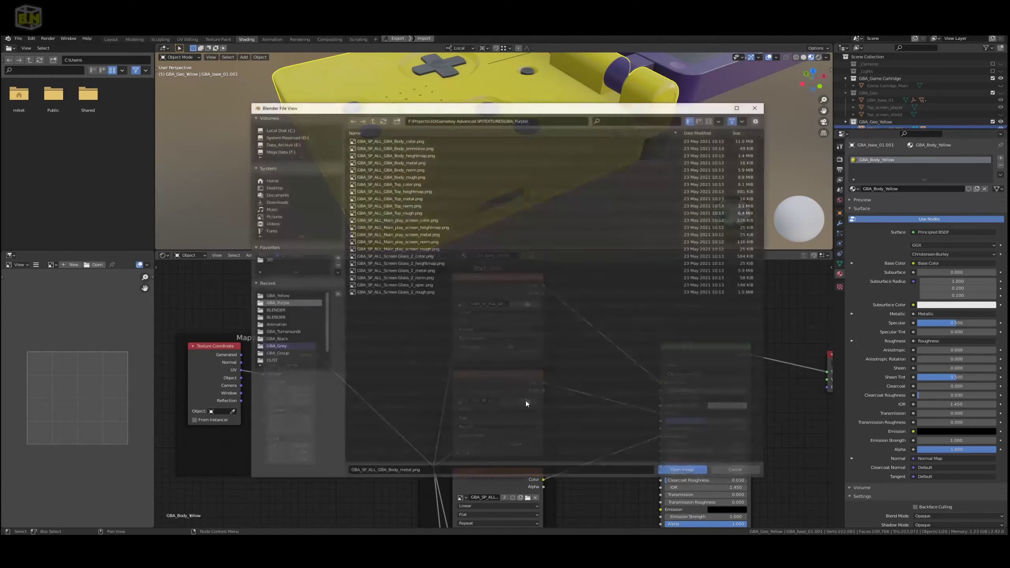
left_click(737, 471)
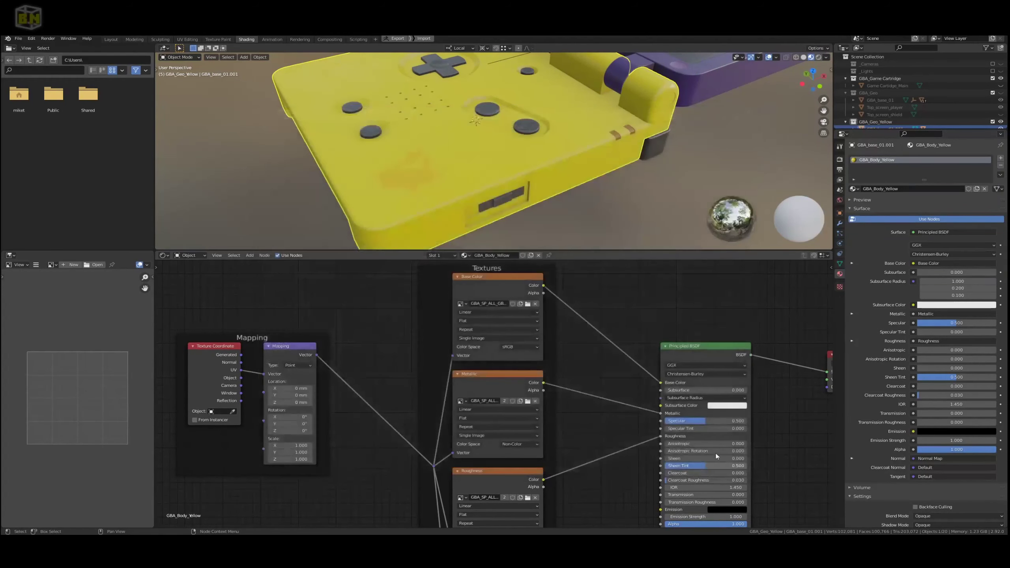
left_click(528, 401)
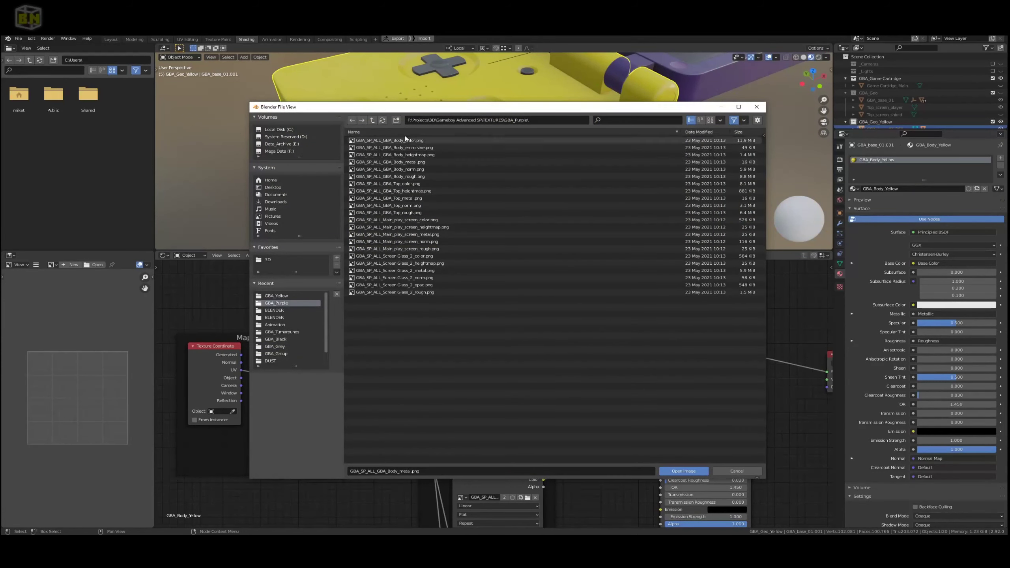
left_click(372, 120)
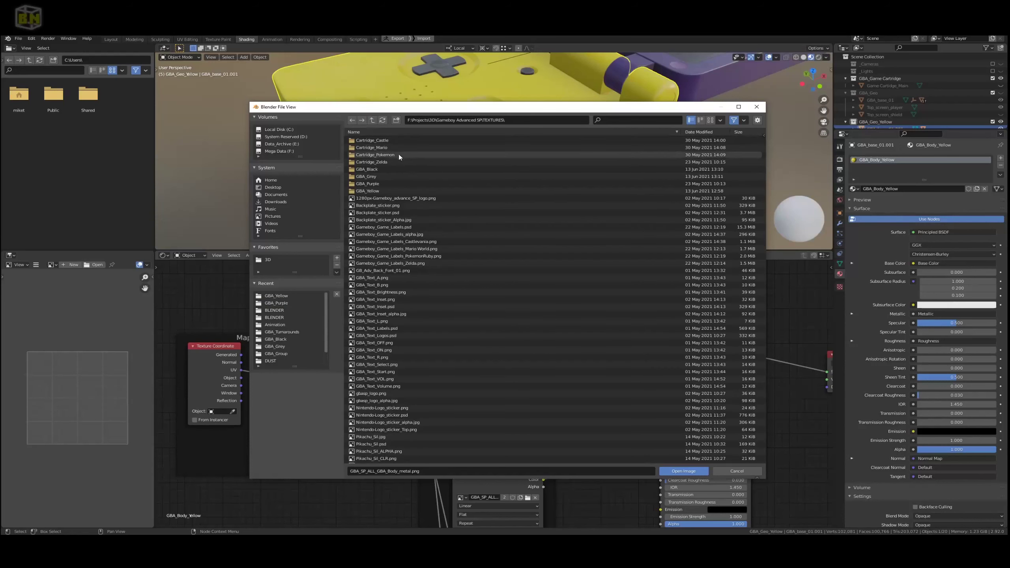
left_click(378, 191)
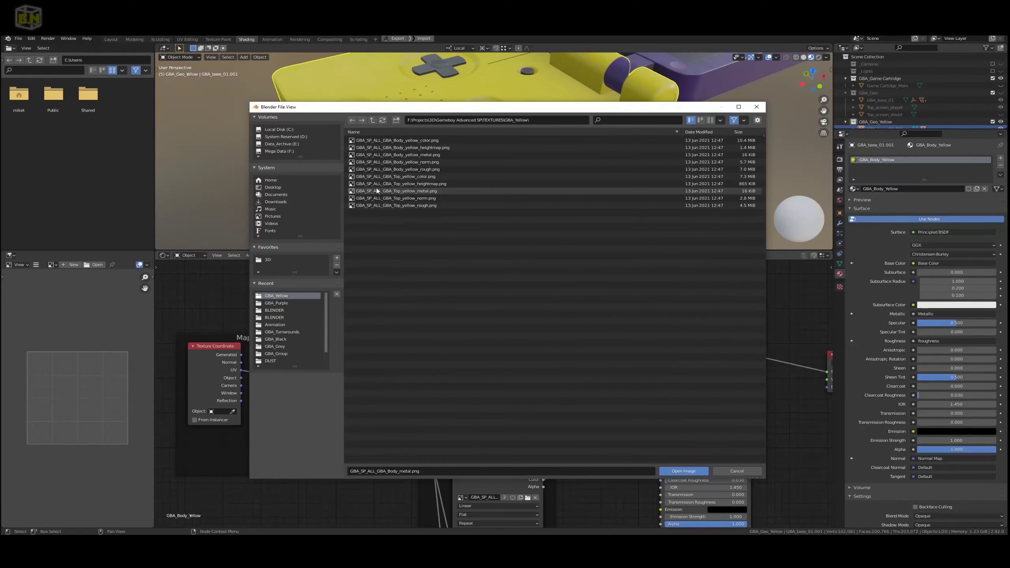
double_click(396, 155)
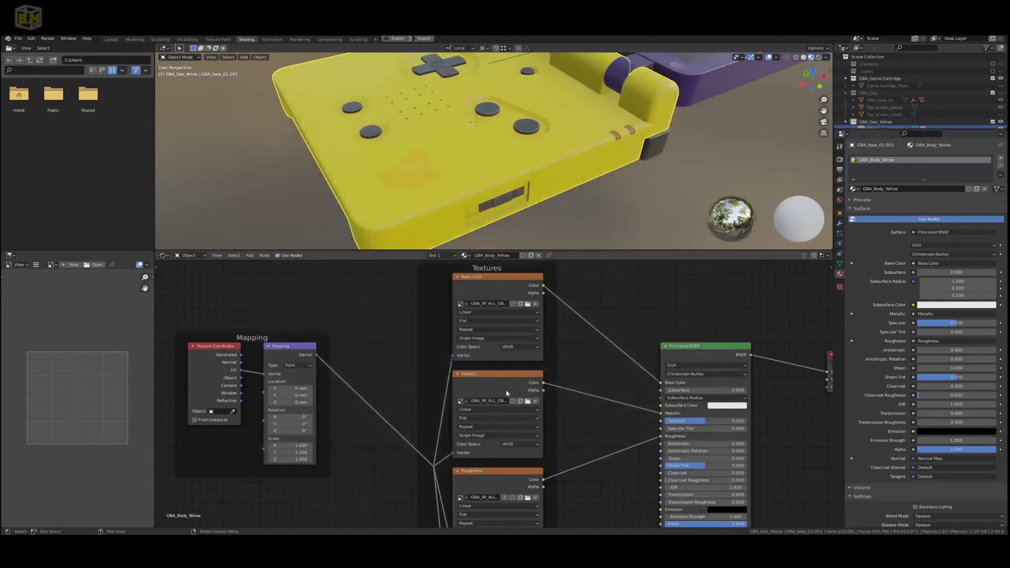
scroll(546, 415, "down", 5, "shift")
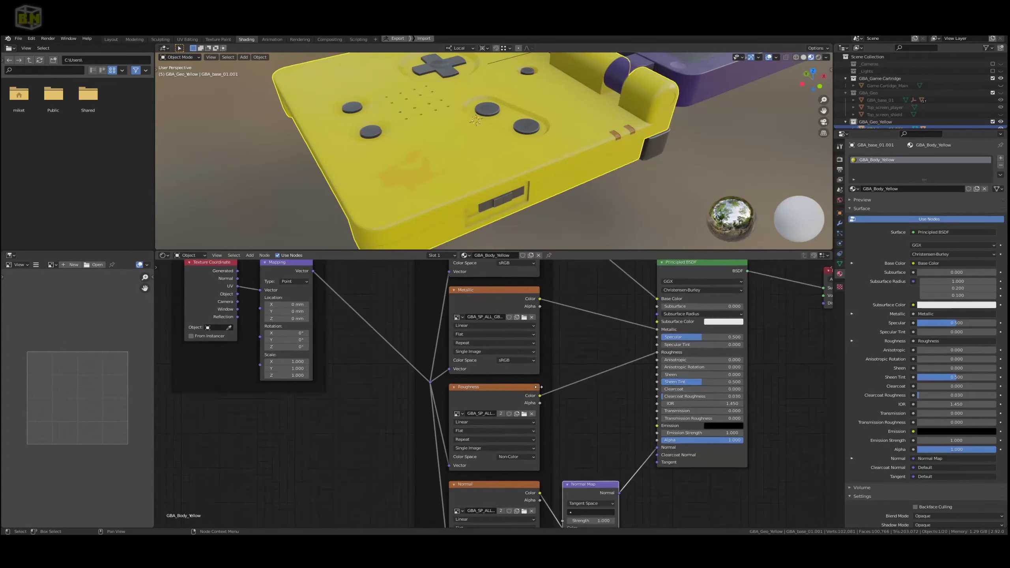
Load GBA_SP_ALL_GBA_Body_yellow_rough.png from the GBA_Yellow folder into the Roughness texture node of GBA_Body_Yellow
left_click(524, 413)
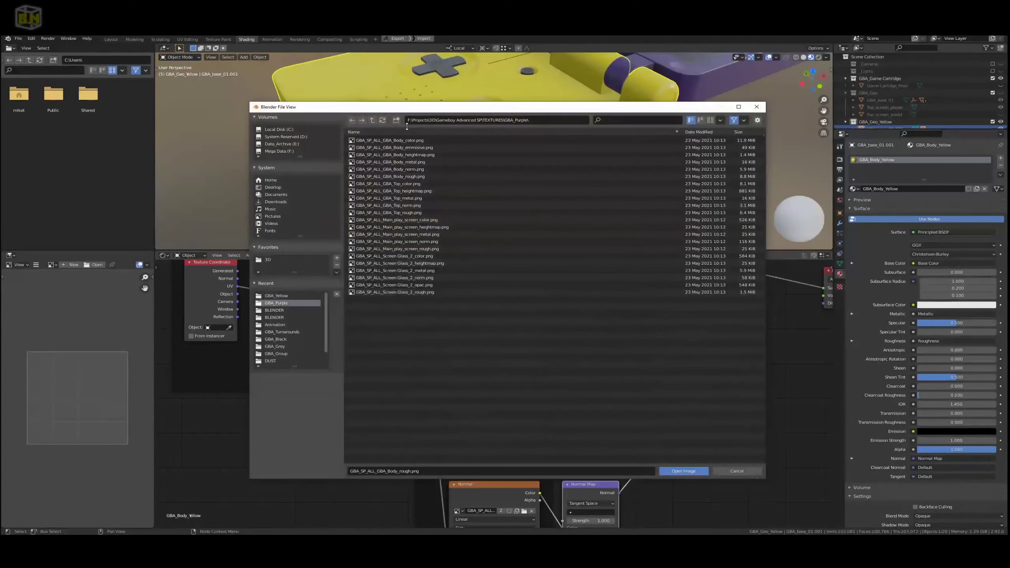
left_click(277, 296)
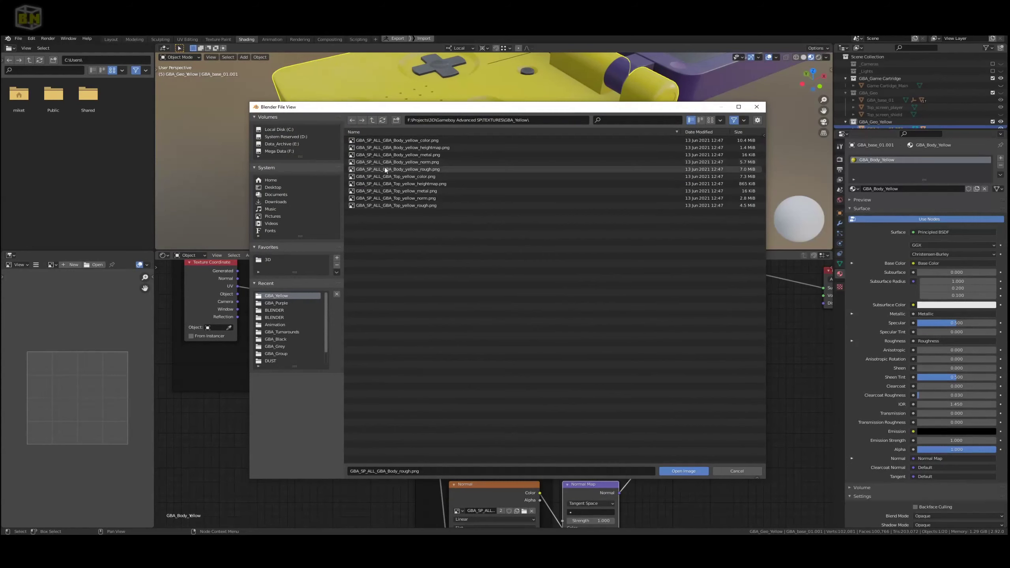
double_click(399, 169)
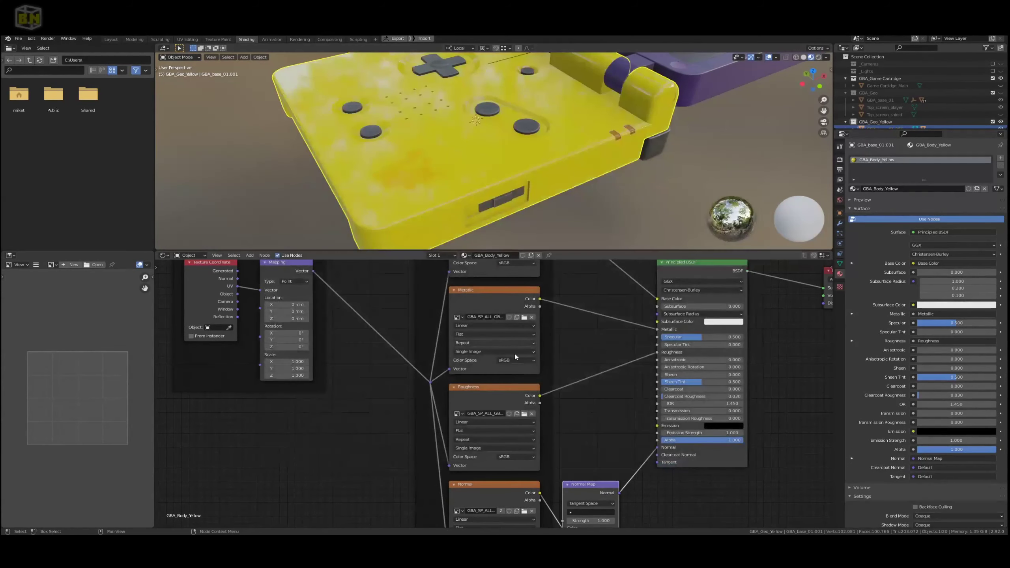
Load GBA_SP_ALL_GBA_Body_yellow_norm.png from the GBA_Yellow folder into the Normal texture node
scroll(533, 414, "down", 5, "shift")
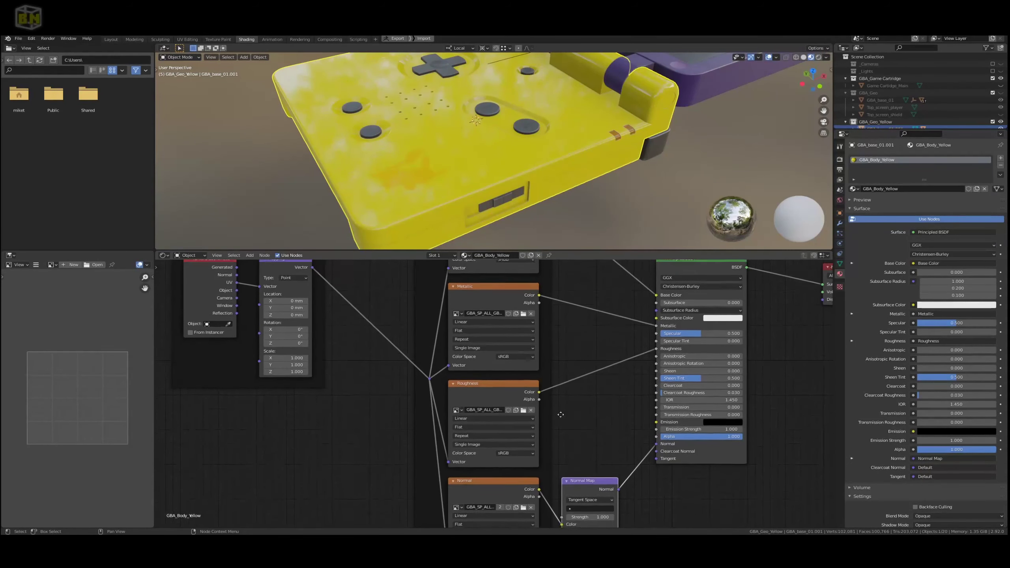
left_click(512, 388)
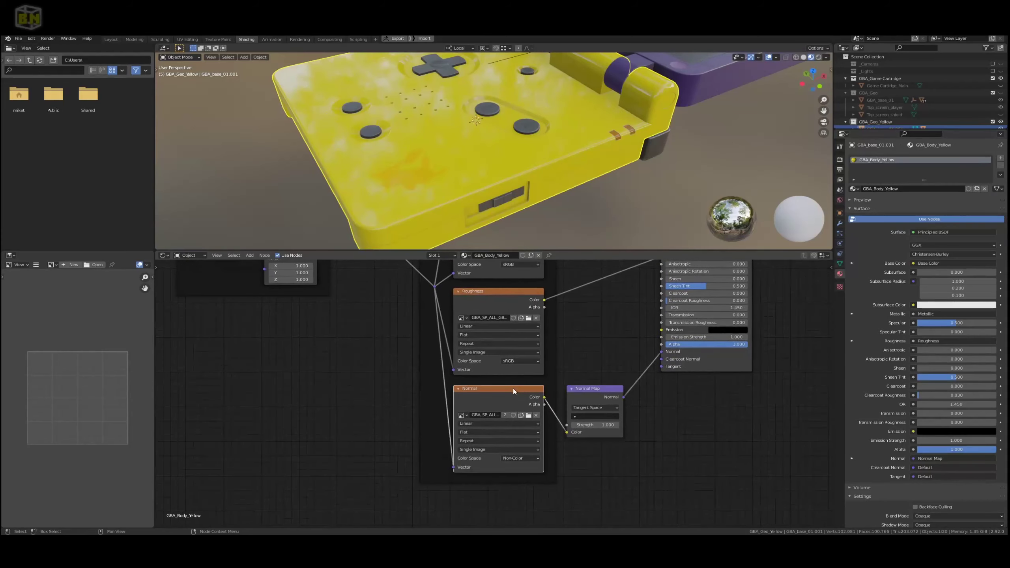
left_click(529, 415)
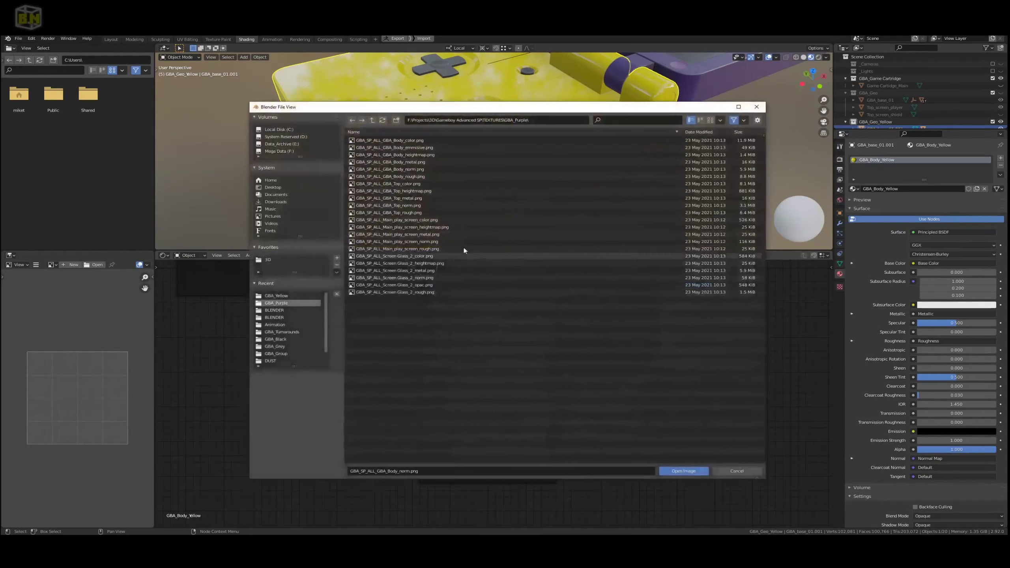
left_click(372, 120)
left_click(382, 191)
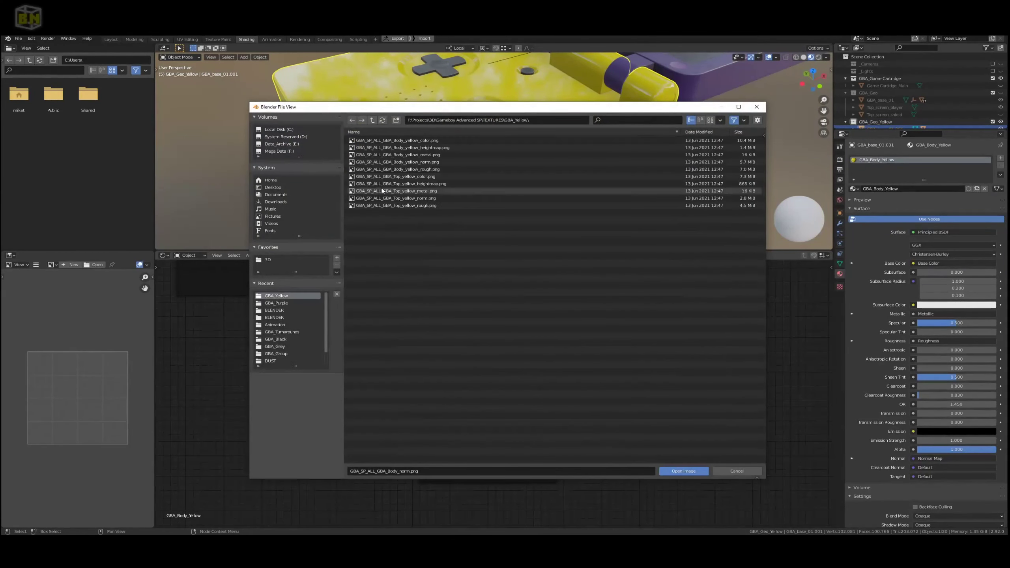
double_click(381, 163)
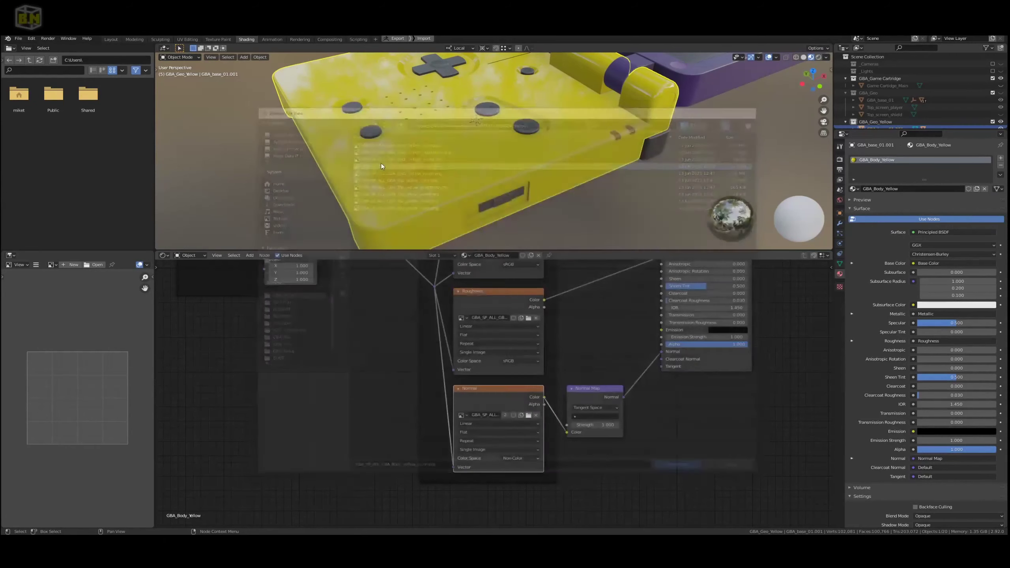
Enlarge the 3D viewport and assign the GBA_Body_Yellow material to the D-pad and the brightness button
middle_click_drag(465, 178, 473, 194)
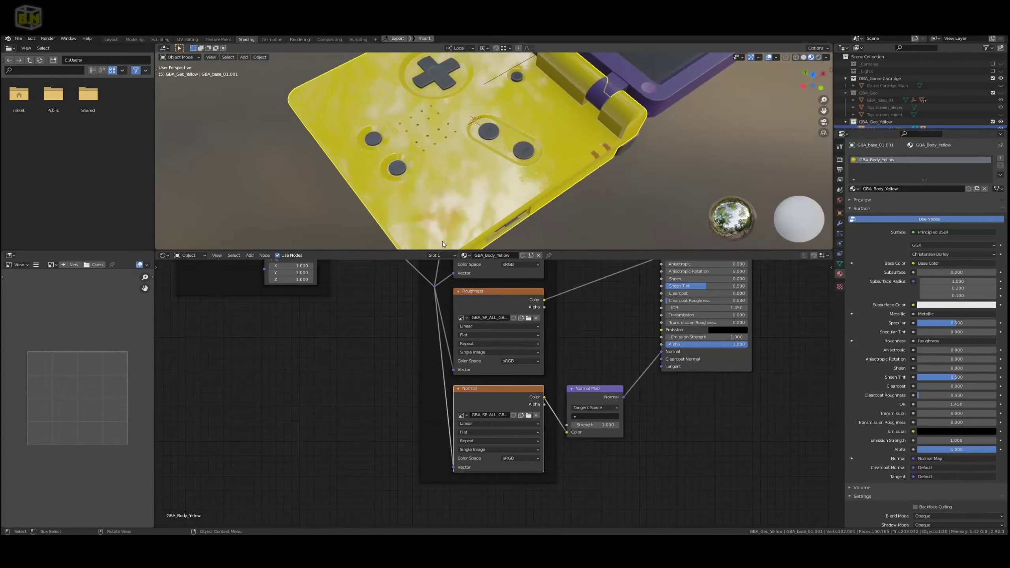
left_click_drag(420, 251, 427, 350)
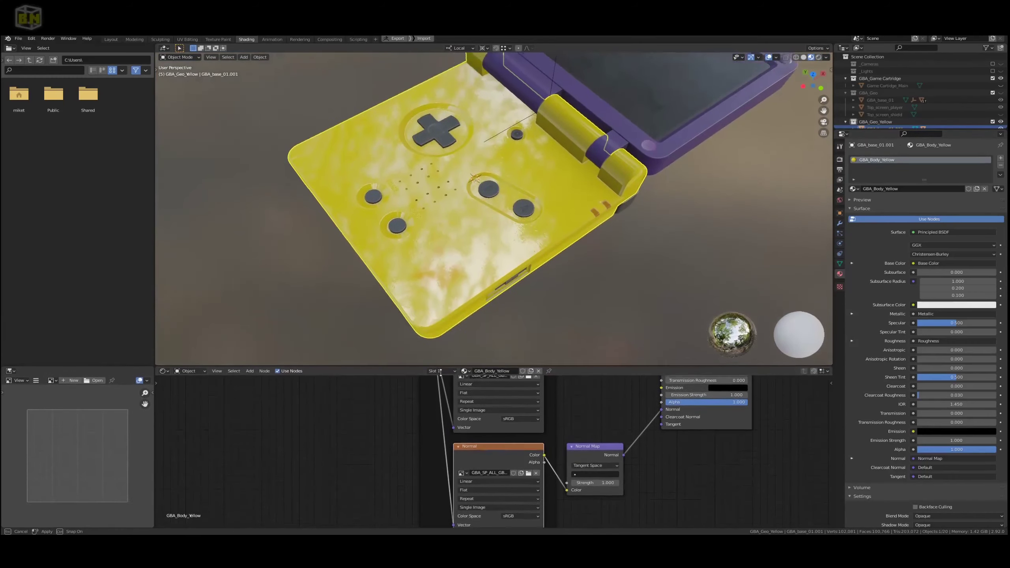
middle_click_drag(446, 279, 511, 226)
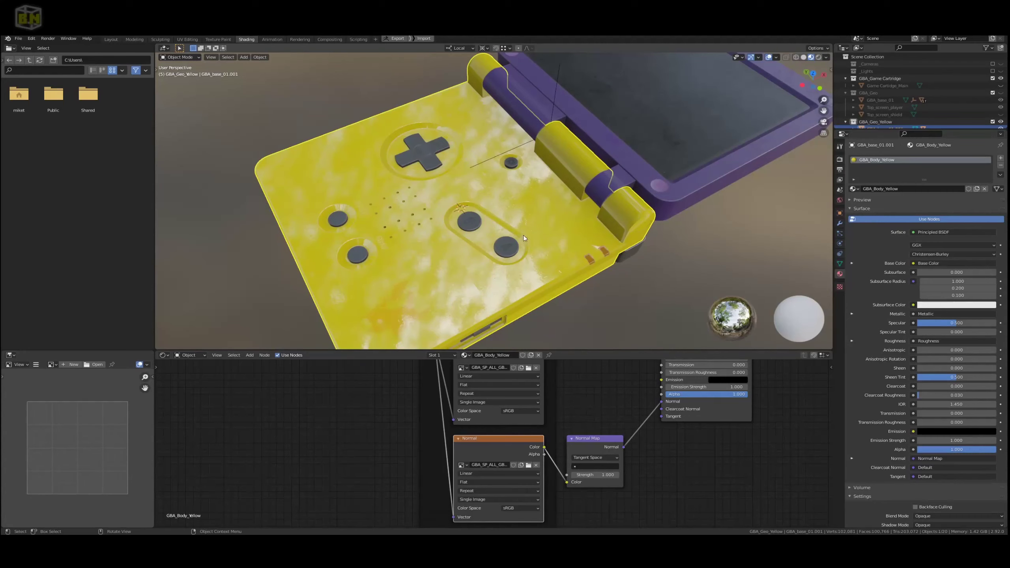
left_click(430, 149)
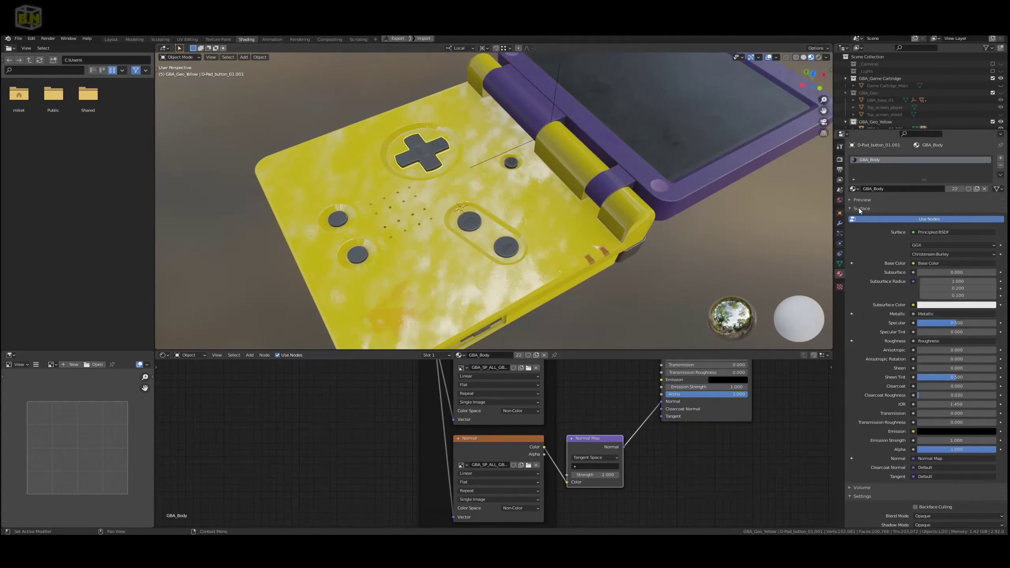
left_click(860, 191)
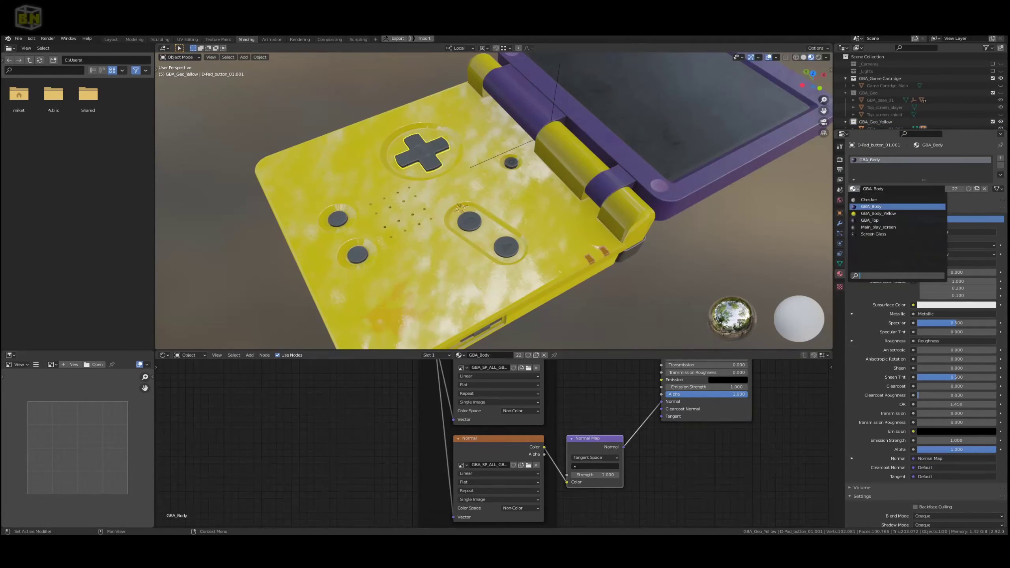
left_click(880, 214)
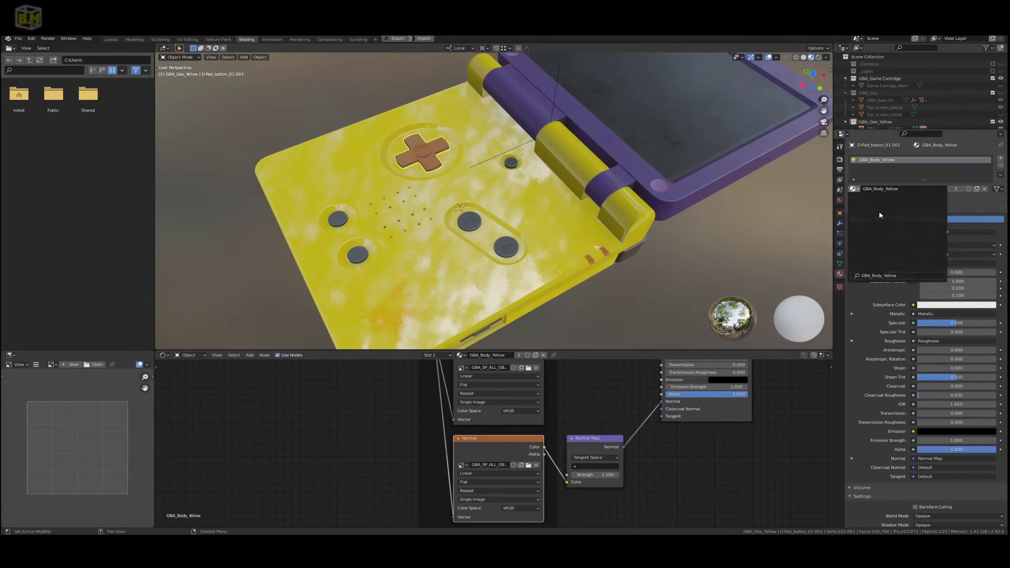
left_click(515, 167)
left_click(853, 188)
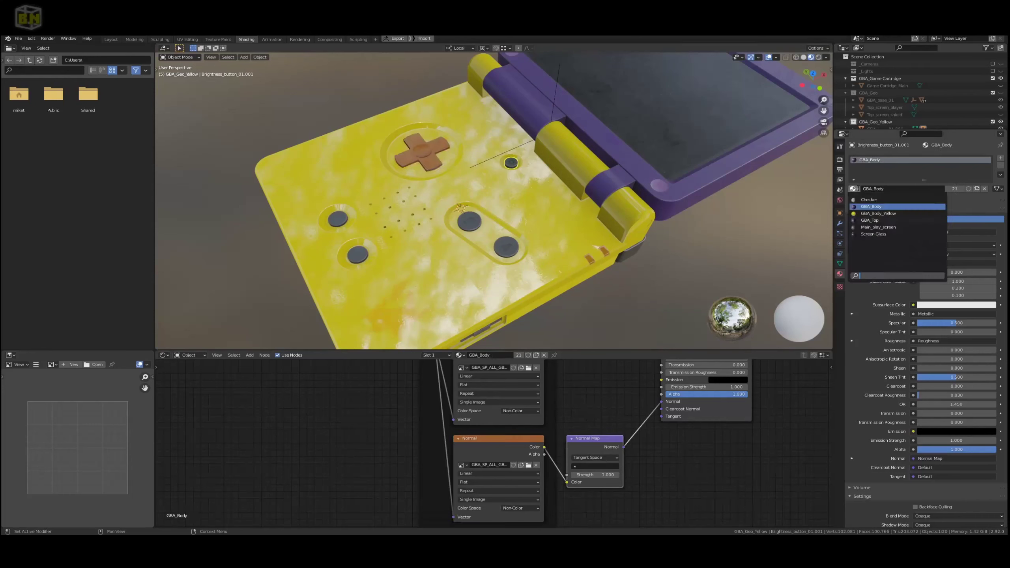
left_click(868, 214)
Assign GBA_Body_Yellow to the B and A buttons and the two small round buttons below the D-pad
left_click(516, 247)
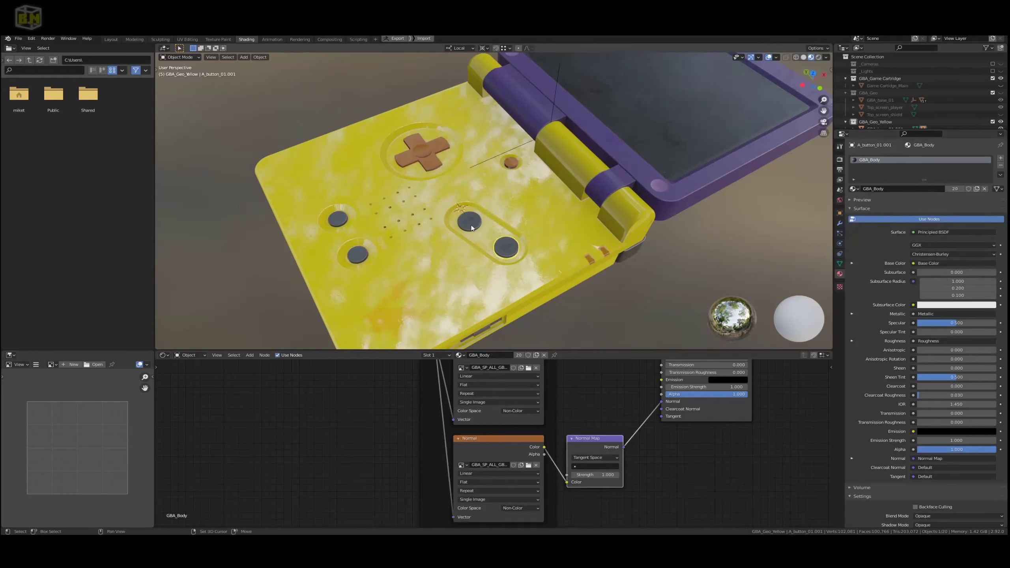
left_click(854, 189)
left_click(870, 206)
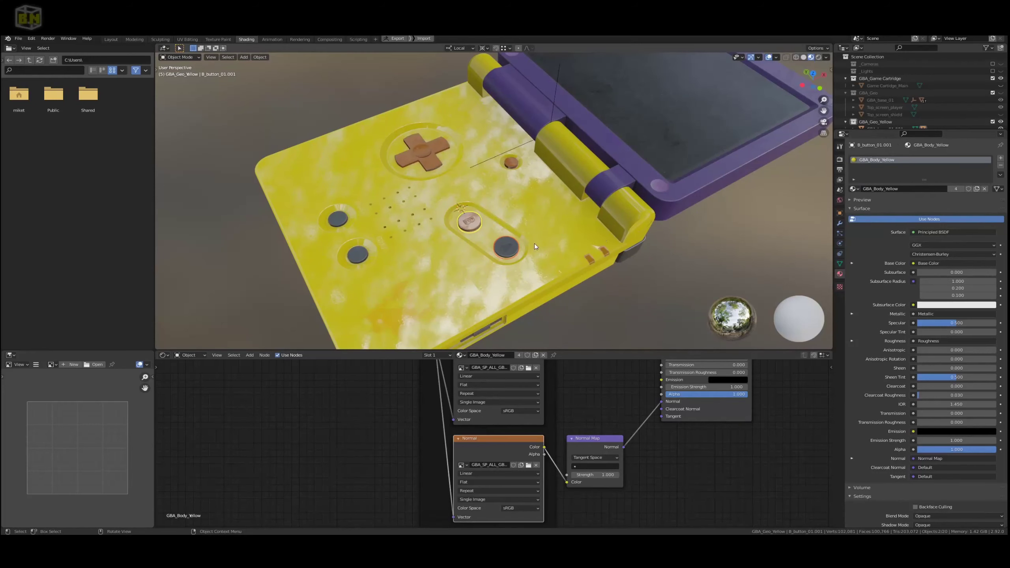
left_click(518, 249)
left_click(854, 189)
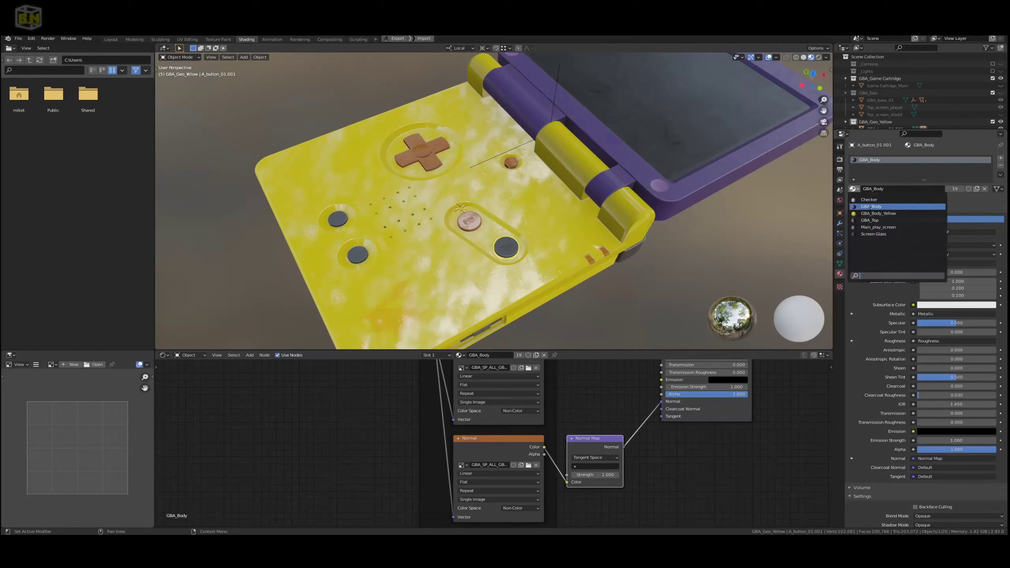
left_click(875, 215)
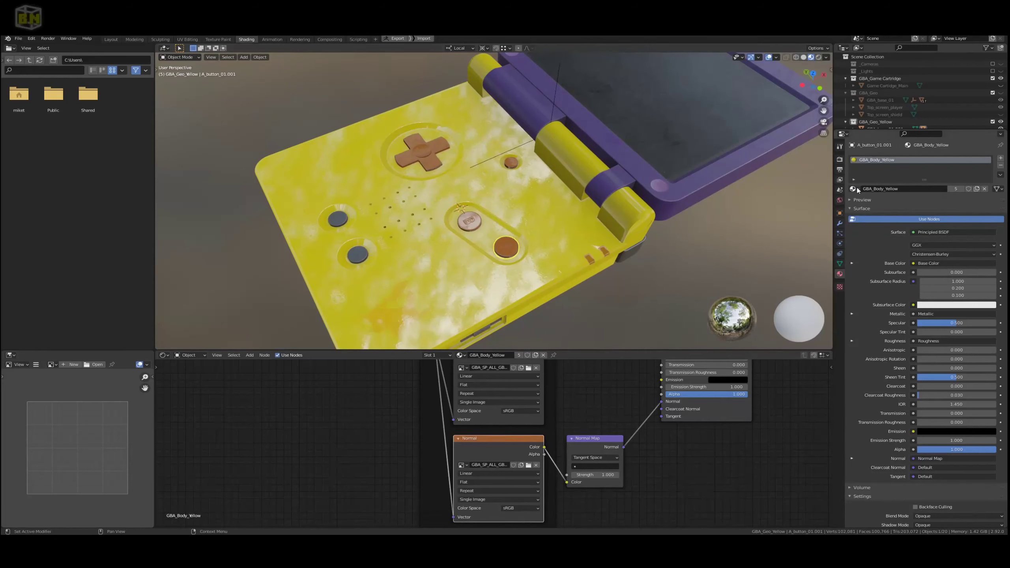
left_click_drag(857, 190, 335, 222)
left_click_drag(852, 189, 358, 257)
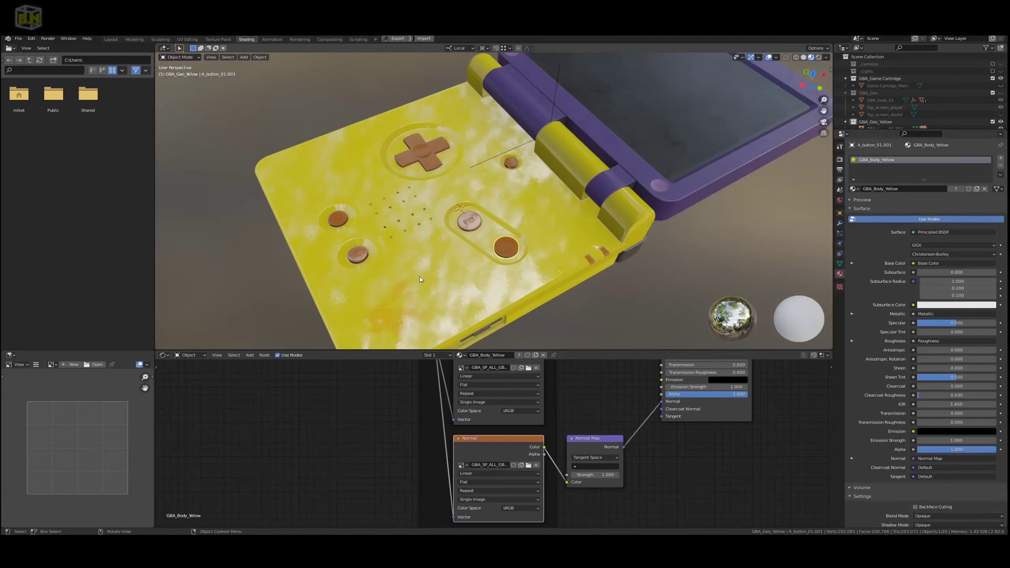
Apply GBA_Body_Yellow to the switch on the body's side and the two shoulder buttons near the hinge
middle_click_drag(420, 277, 412, 248)
left_click_drag(859, 191, 459, 285)
middle_click_drag(367, 299, 755, 258)
left_click_drag(855, 189, 455, 296)
left_click_drag(853, 191, 348, 303)
middle_click_drag(568, 273, 461, 267)
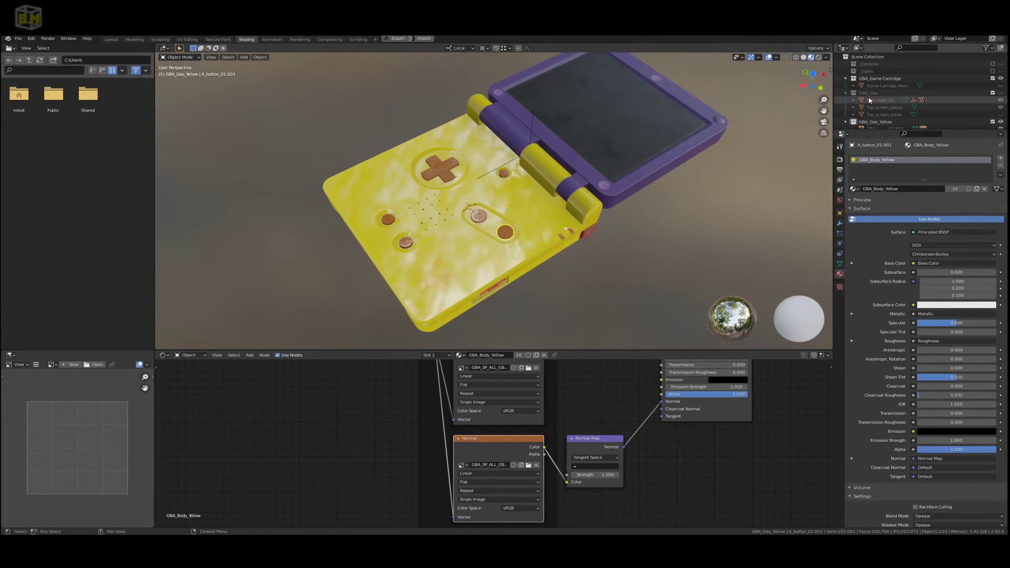
Collapse the GBA_Geo, GBA_Game Cartridge and GBA_Geo_Yellow collections in the outliner
left_click(846, 93)
left_click(846, 78)
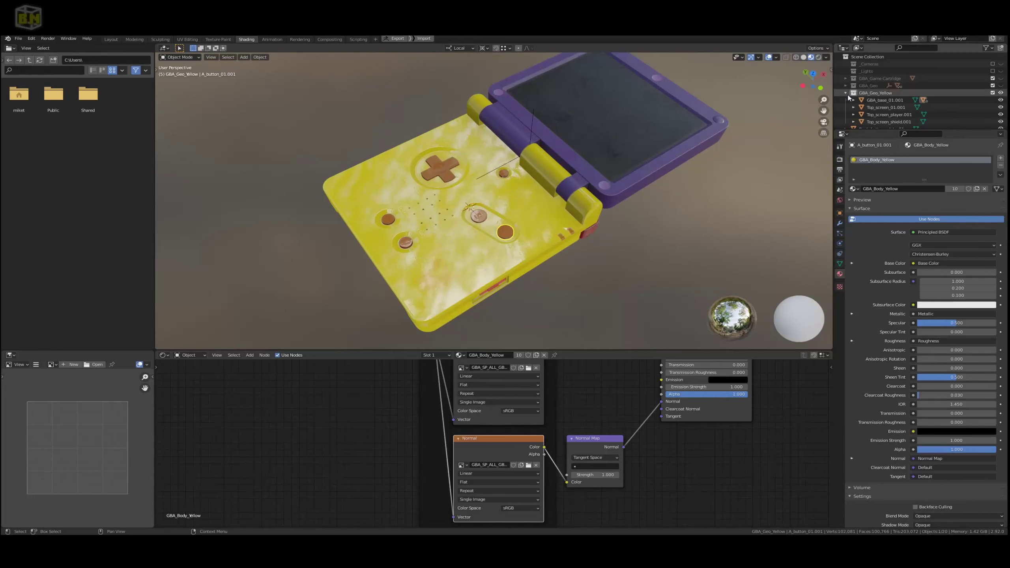
left_click(845, 93)
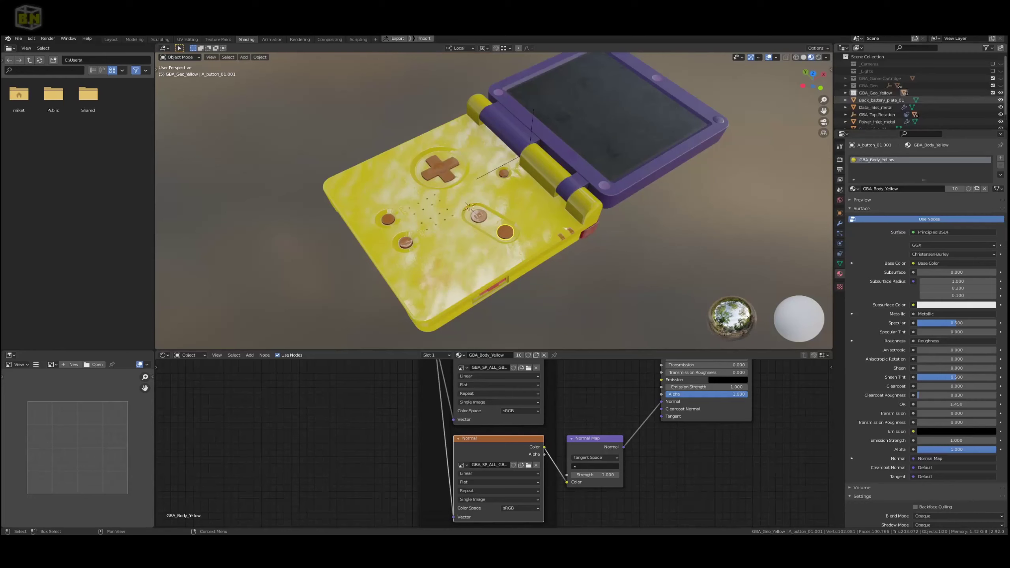
Compare with the purple original by showing GBA_Geo in place of GBA_Geo_Yellow, then restore the yellow collection's visibility
left_click(1000, 93)
left_click(1000, 86)
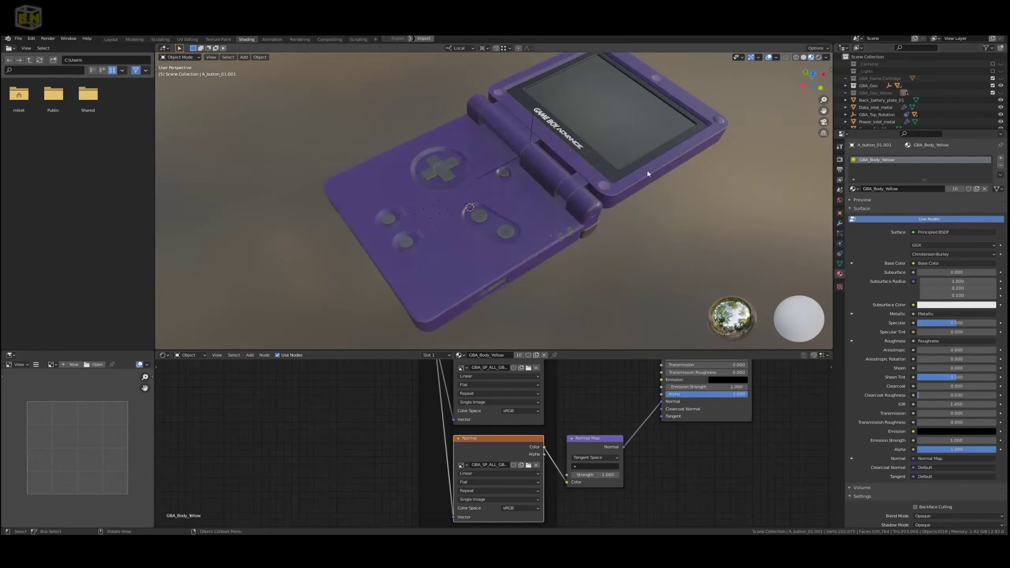
middle_click_drag(523, 266, 555, 210)
middle_click_drag(452, 222, 653, 226)
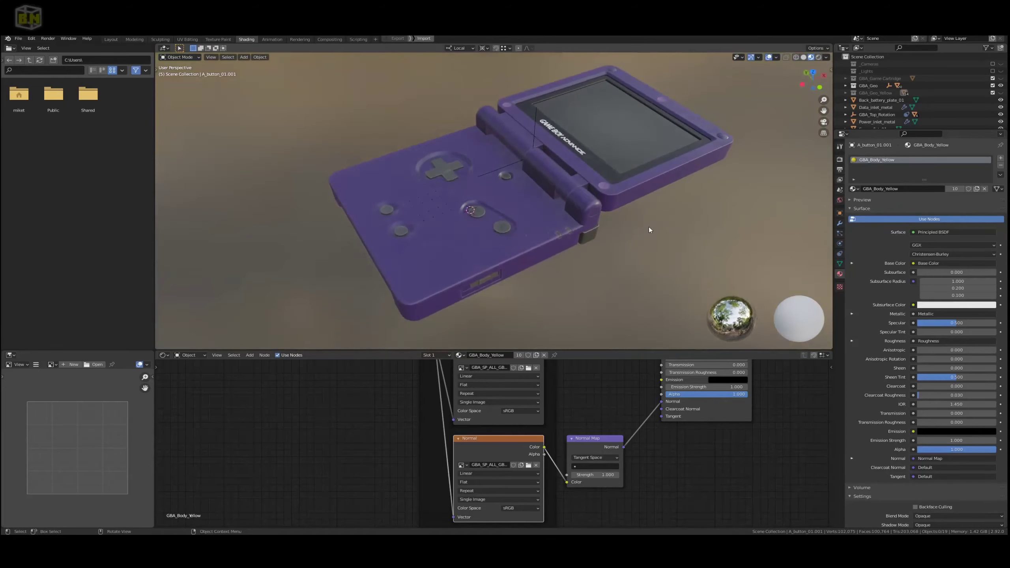
left_click(1001, 85)
left_click(1001, 93)
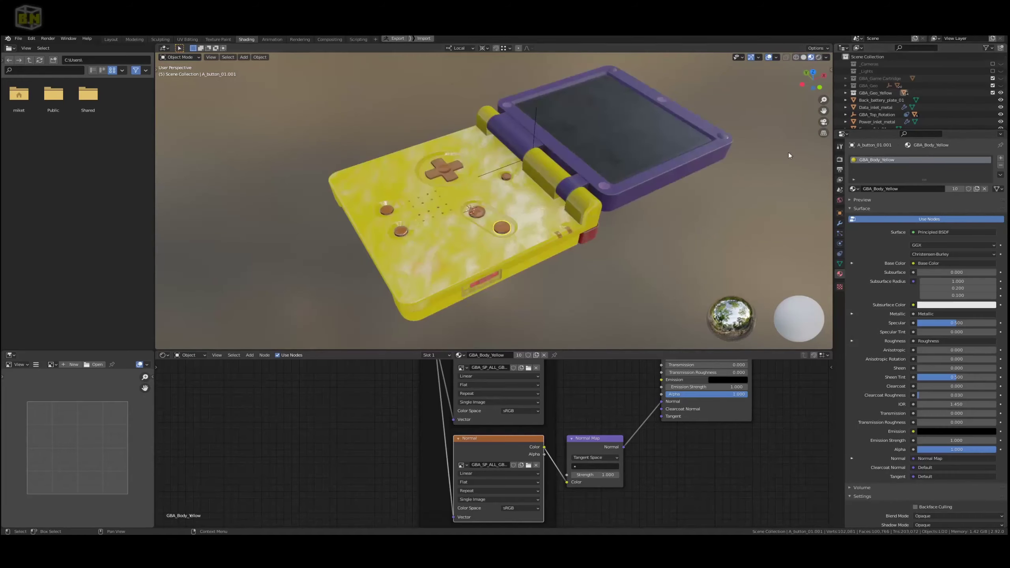
Assign the GBA_Body_Yellow material to the battery plate on the back of the body
middle_click_drag(518, 235, 521, 210)
left_click(519, 210)
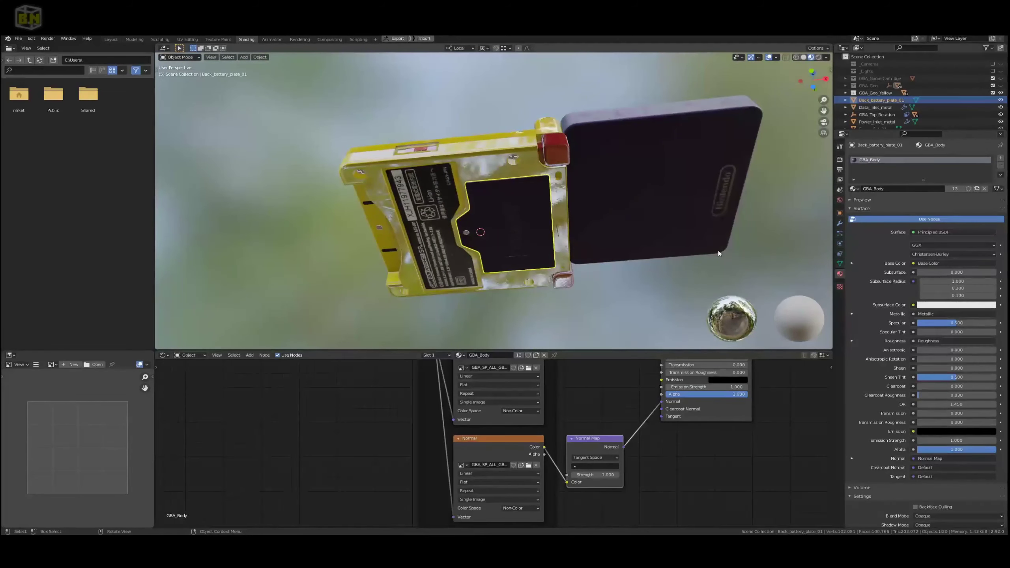
left_click(854, 189)
left_click(851, 217)
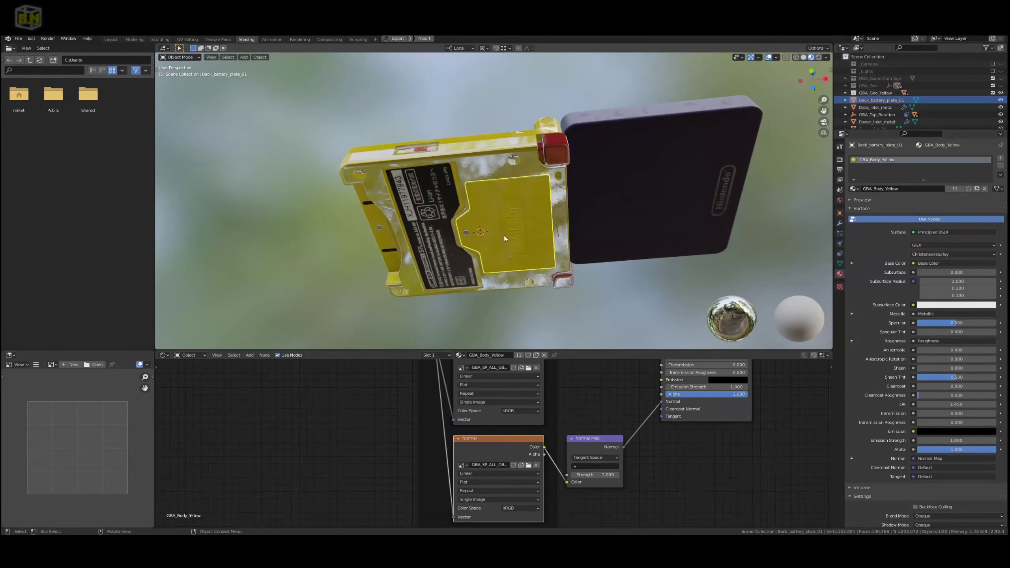
Assign GBA_Body_Yellow to the cartridge ridges on the underside of the body and clear the selection
middle_click_drag(528, 266, 476, 159)
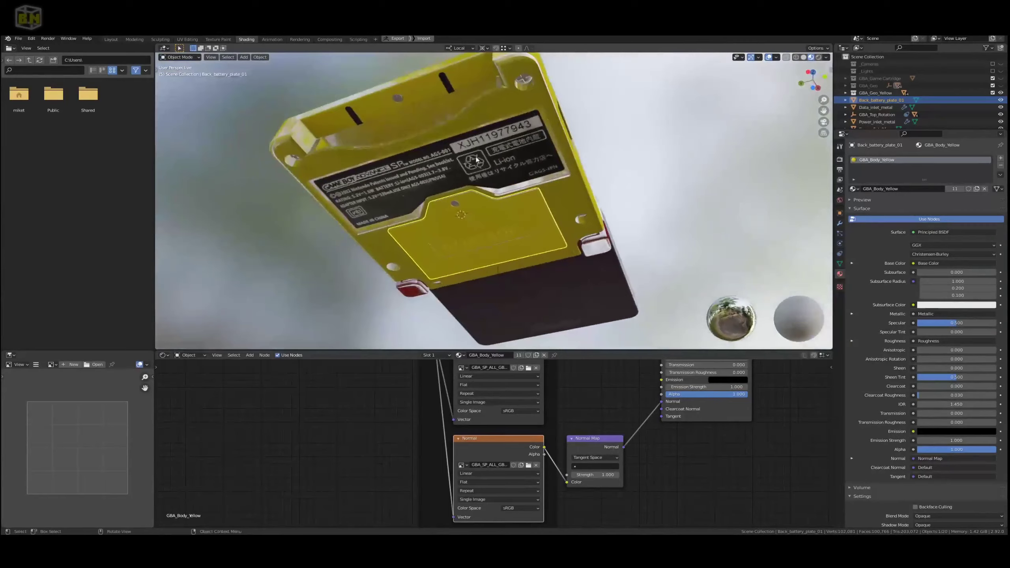
left_click(450, 86)
left_click(859, 190)
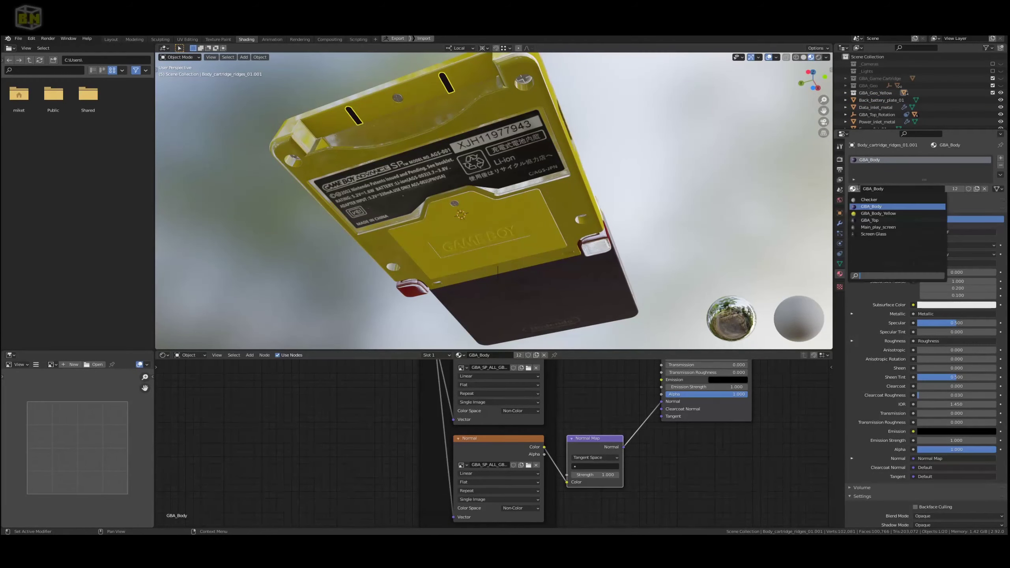
left_click(879, 211)
middle_click_drag(497, 199, 468, 247)
left_click(564, 298)
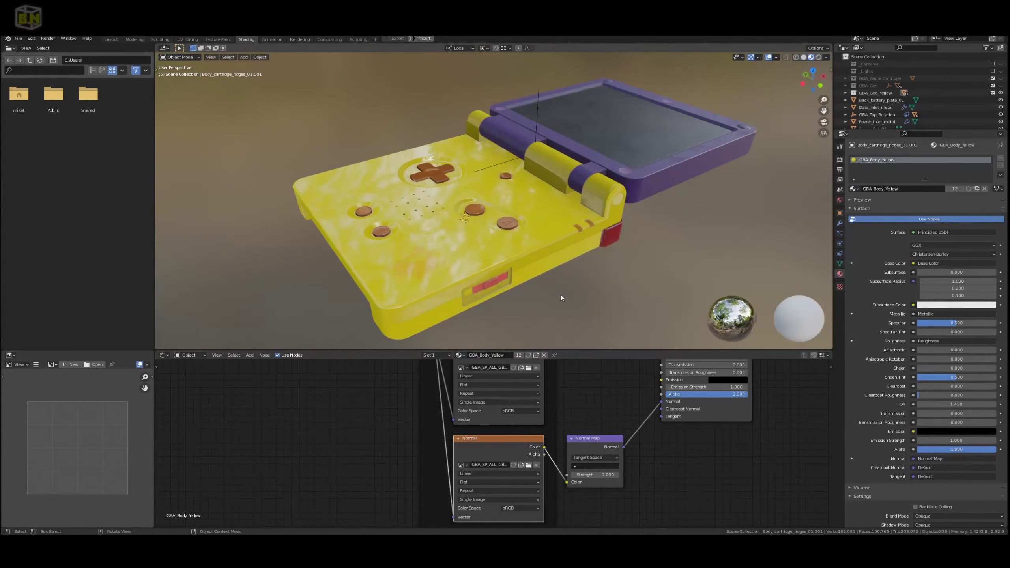
middle_click_drag(552, 284, 468, 247)
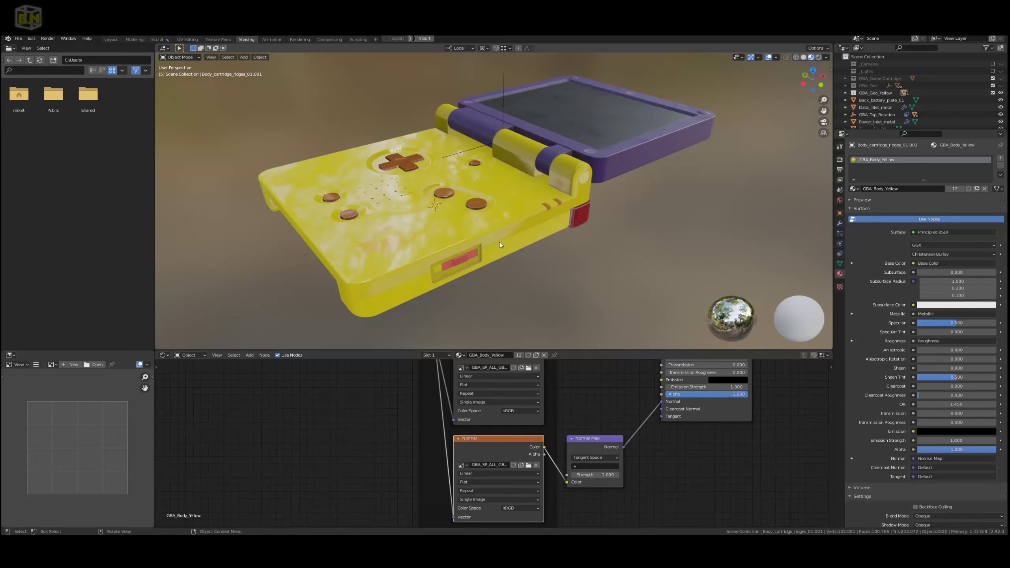
middle_click_drag(501, 245, 495, 257)
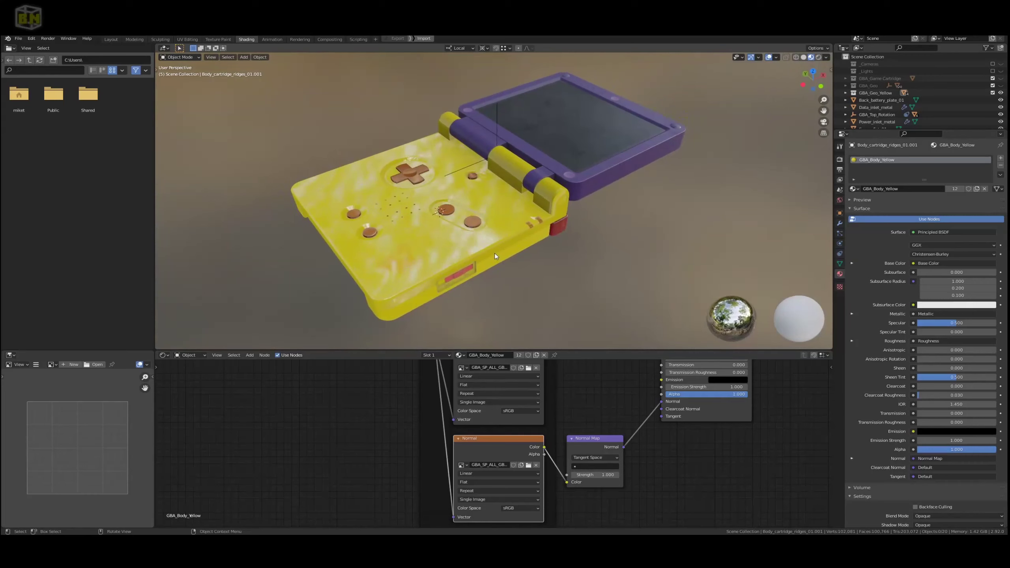